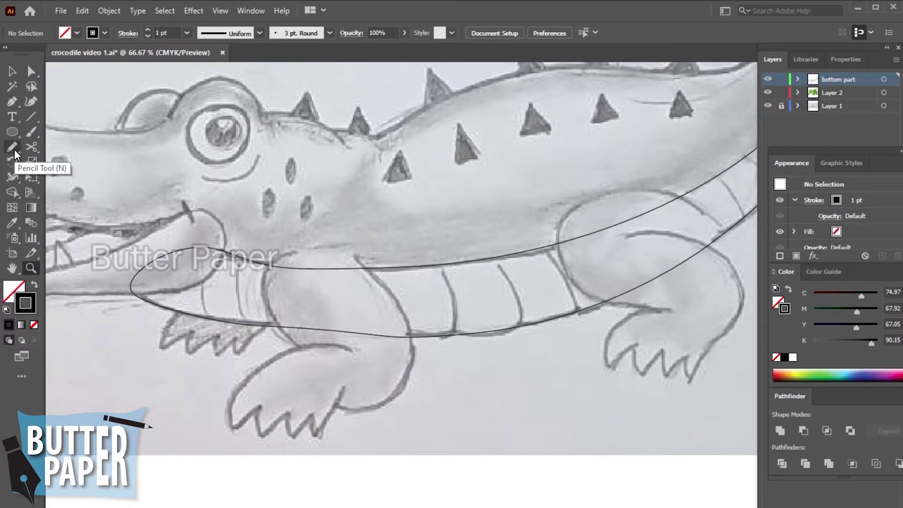
# Trace the first belly panel between the two long belly curves as a closed pencil path
pyautogui.click(13, 148)
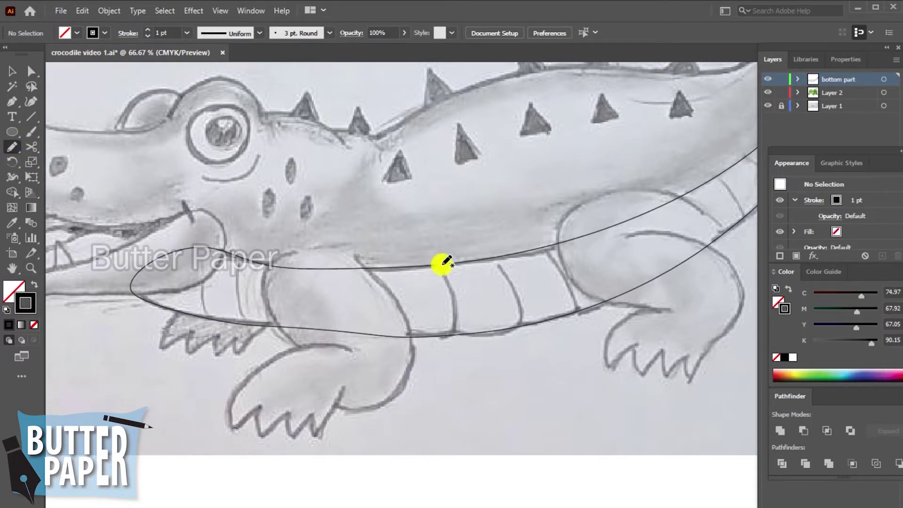
pyautogui.moveTo(442, 265); pyautogui.dragTo(455, 334)
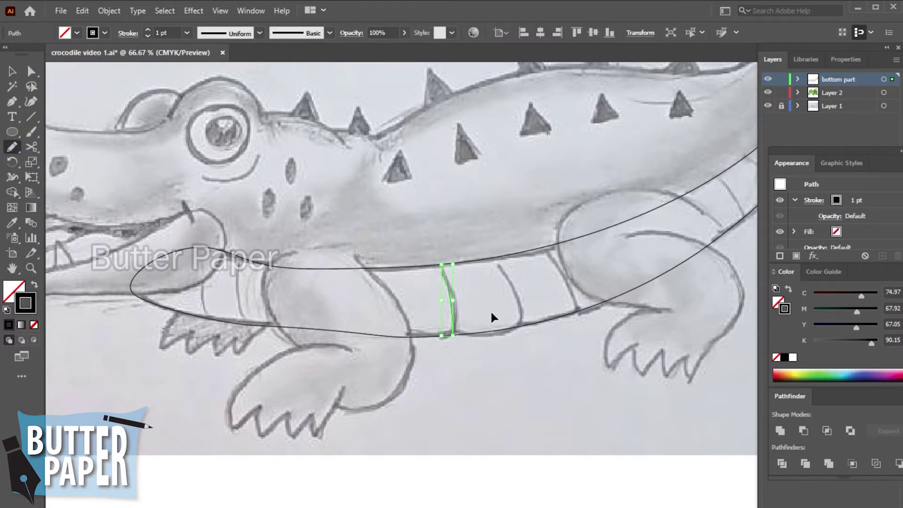
pyautogui.scroll(1, 446, 262)
pyautogui.scroll(1, 459, 318)
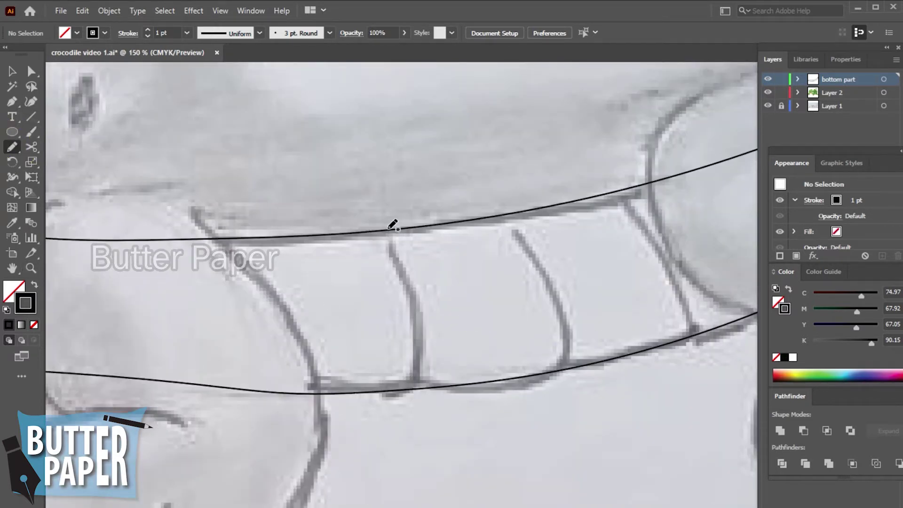
pyautogui.moveTo(388, 228)
pyautogui.mouseDown()
pyautogui.moveTo(415, 292)
pyautogui.moveTo(422, 387)
pyautogui.moveTo(319, 383)
pyautogui.moveTo(313, 367)
pyautogui.mouseUp()
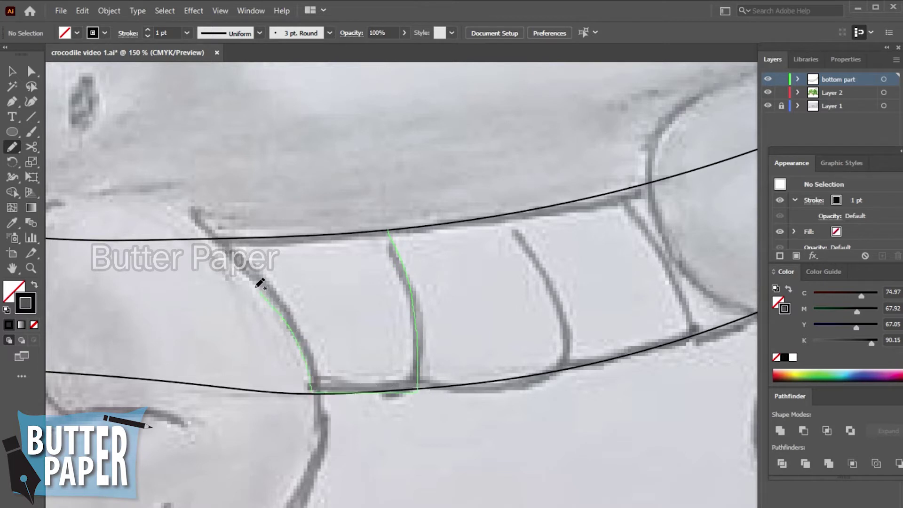
pyautogui.moveTo(223, 235); pyautogui.dragTo(387, 227)
pyautogui.click(529, 391)
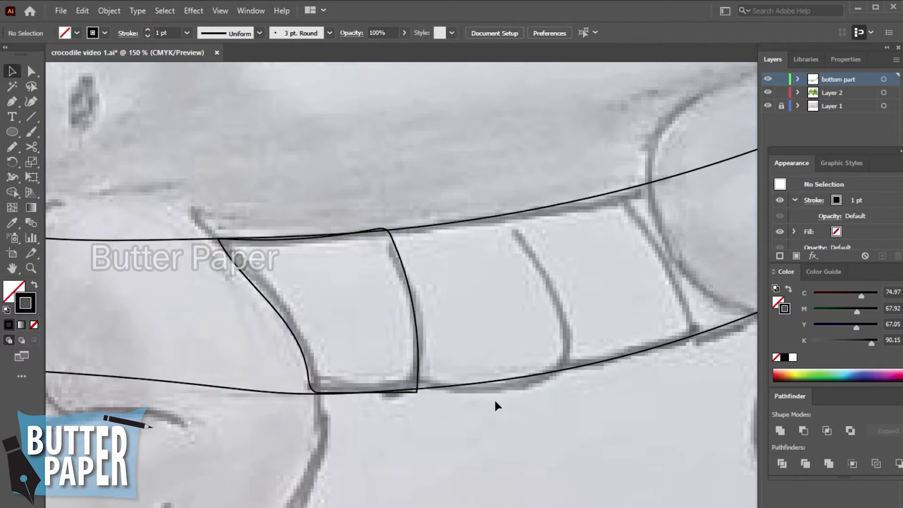
pyautogui.press('z')
pyautogui.keyDown('alt'); pyautogui.click(470, 433); pyautogui.keyUp('alt')
pyautogui.keyDown('alt'); pyautogui.click(458, 371); pyautogui.keyUp('alt')
pyautogui.keyDown('alt'); pyautogui.click(506, 344); pyautogui.keyUp('alt')
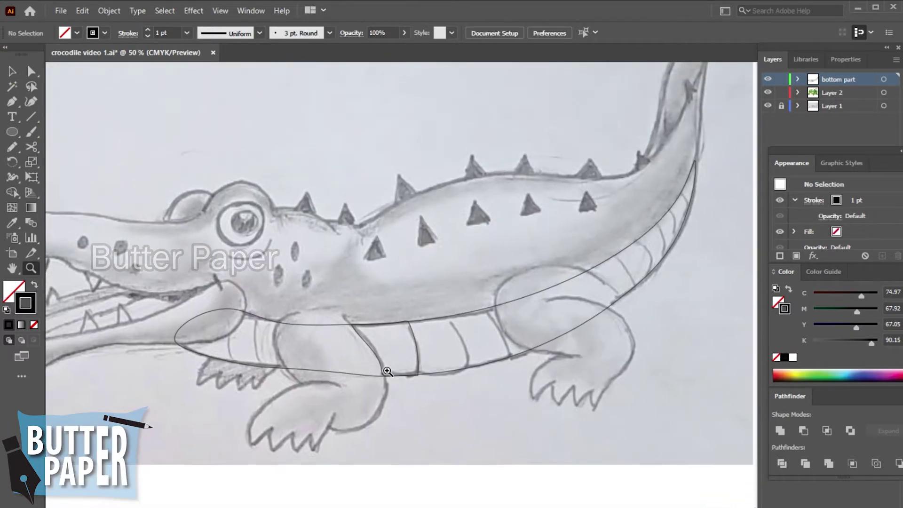
# Add a point on the panel's top edge and reshape it with the Curvature tool
pyautogui.click(387, 371)
pyautogui.click(430, 280)
pyautogui.scroll(2, 574, 264)
pyautogui.click(11, 71)
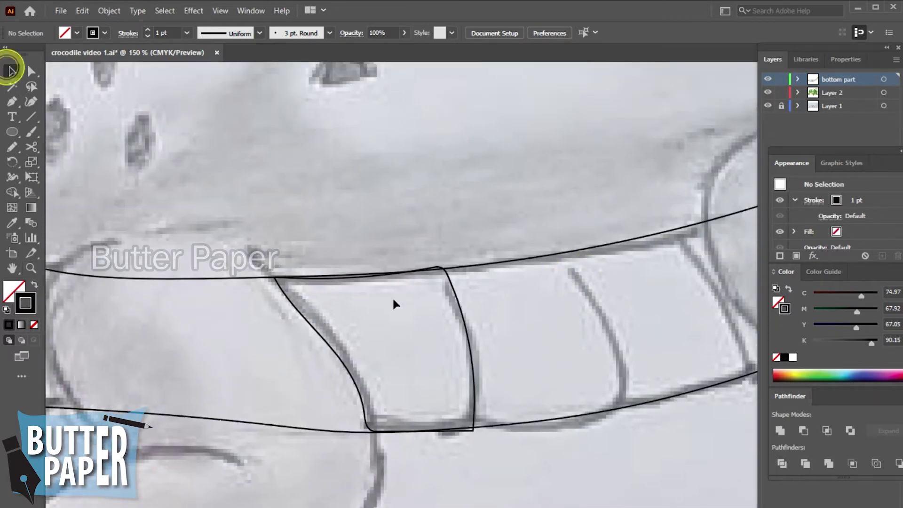
pyautogui.click(360, 277)
pyautogui.hotkey('shift', '`')
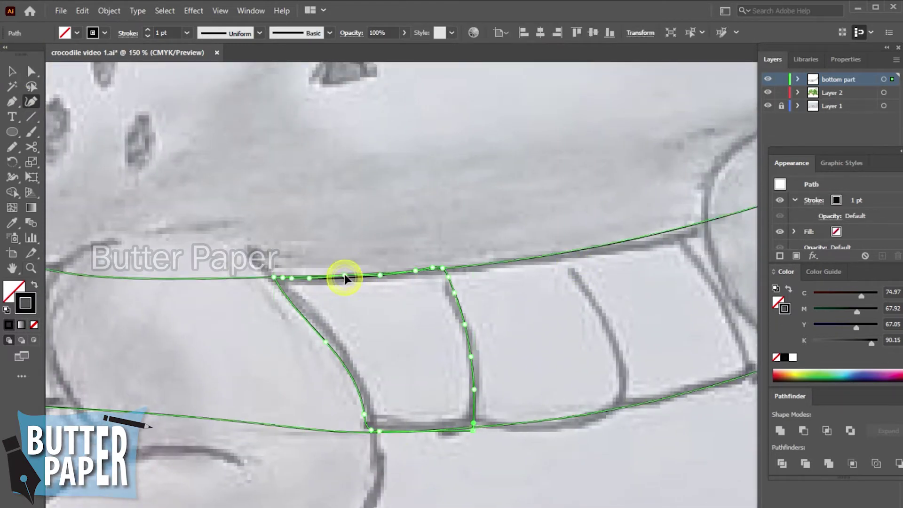
pyautogui.click(344, 278)
pyautogui.moveTo(291, 278); pyautogui.dragTo(282, 269)
# Simplify the belly panel outline through the right-click Simplify option
pyautogui.click(12, 70)
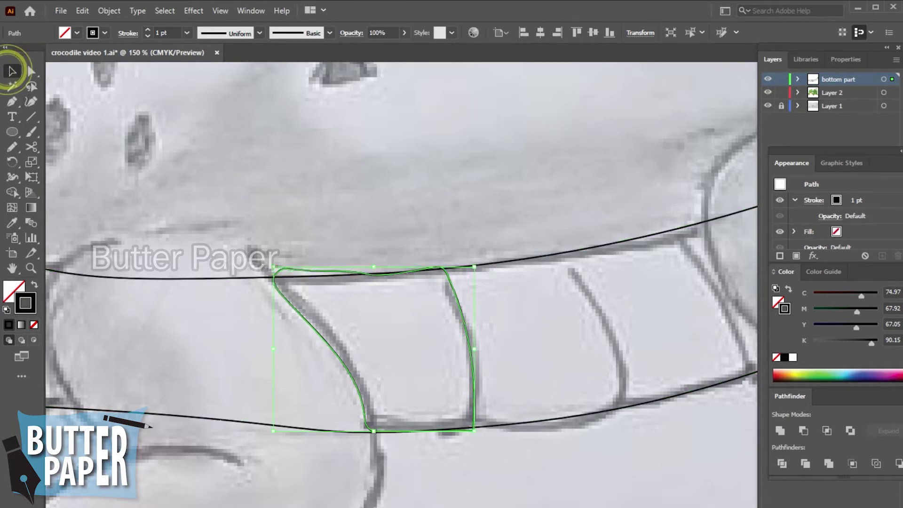
pyautogui.keyDown('shift'); pyautogui.click(313, 274); pyautogui.keyUp('shift')
pyautogui.click(479, 478)
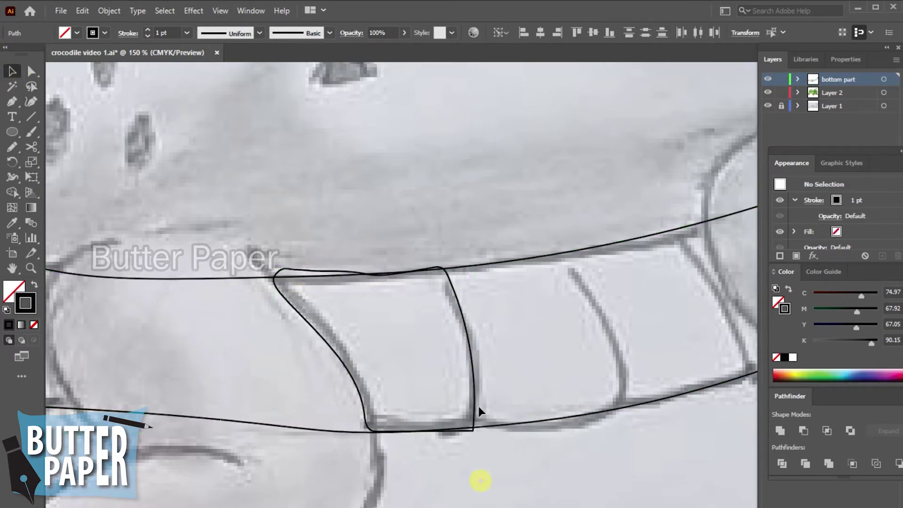
pyautogui.click(471, 396)
pyautogui.rightClick(472, 396)
pyautogui.click(540, 255)
pyautogui.click(460, 323)
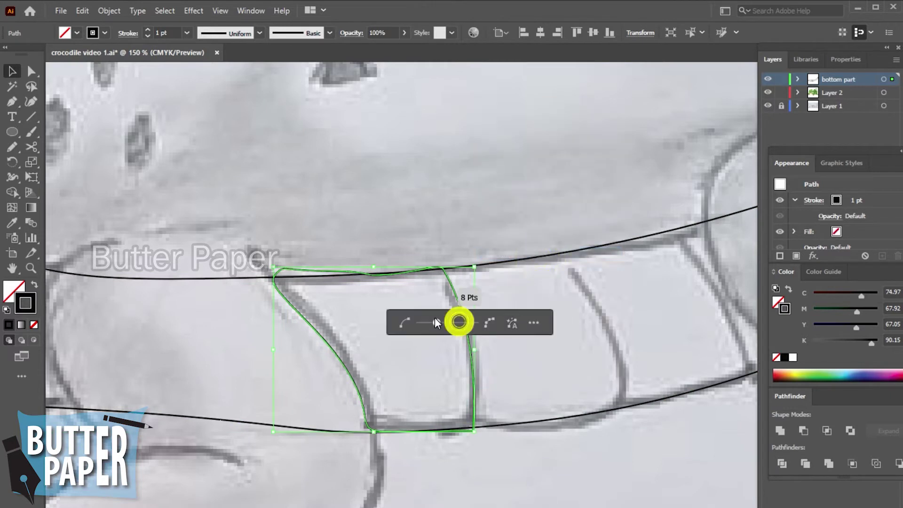
pyautogui.click(540, 447)
# Simplify the panel outline again, reducing it to about 5 points
pyautogui.click(323, 273)
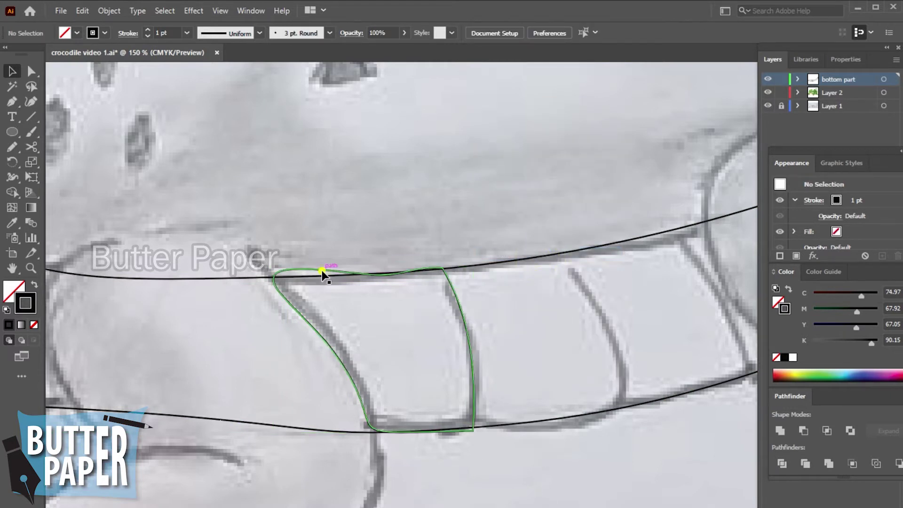
pyautogui.rightClick(338, 272)
pyautogui.click(375, 423)
pyautogui.moveTo(460, 322); pyautogui.dragTo(440, 323)
pyautogui.click(512, 458)
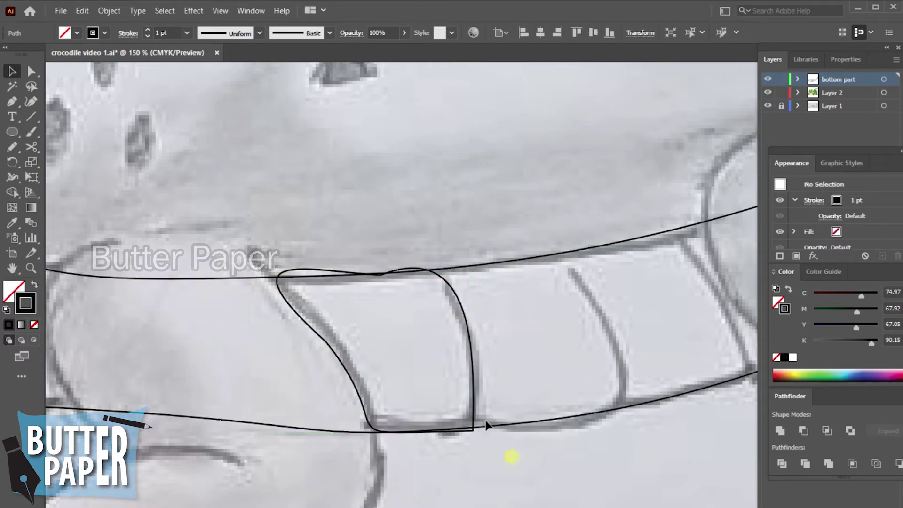
# Bend the panel's top edge upward and bow its bottom edge downward with curvature editing
pyautogui.click(403, 269)
pyautogui.click(32, 101)
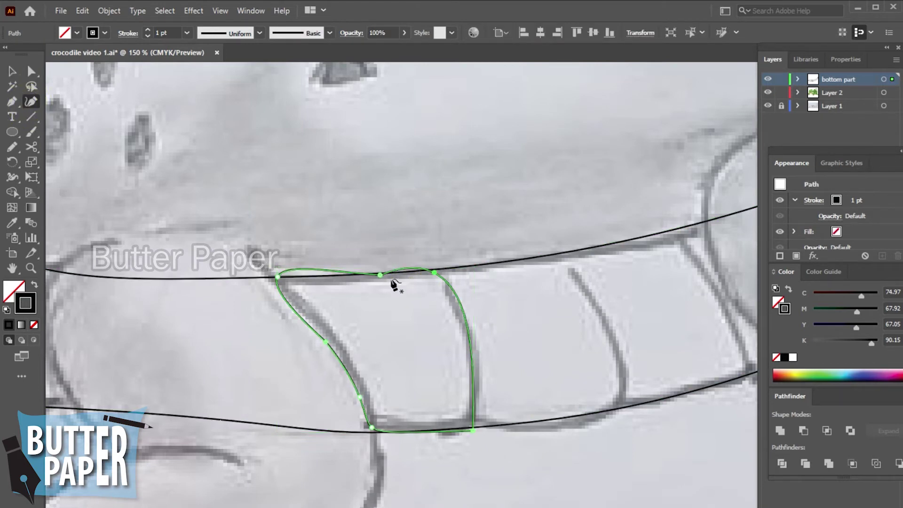
pyautogui.moveTo(379, 272); pyautogui.dragTo(418, 262)
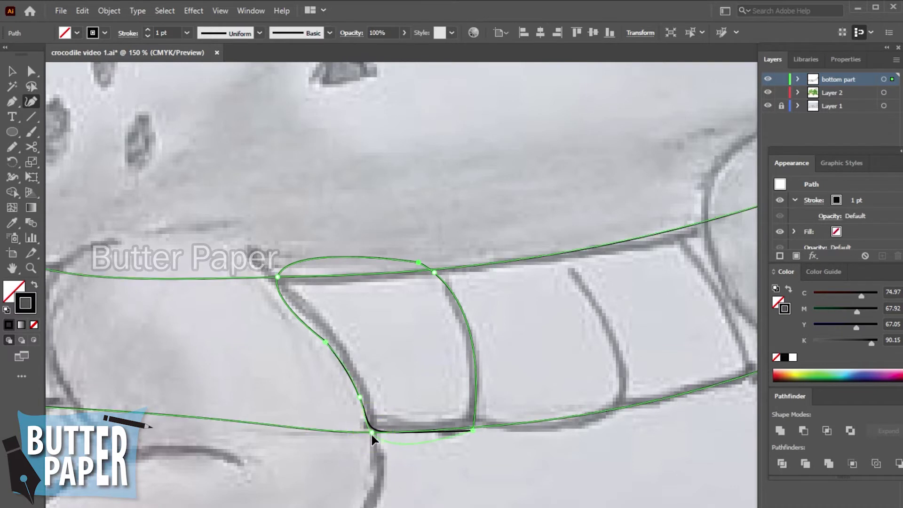
pyautogui.moveTo(371, 434); pyautogui.dragTo(469, 439)
pyautogui.press('v')
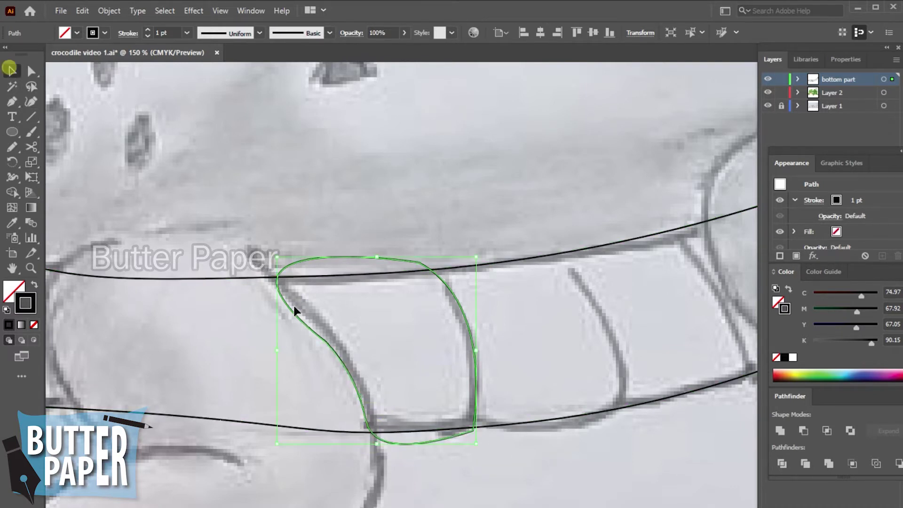
pyautogui.click(605, 491)
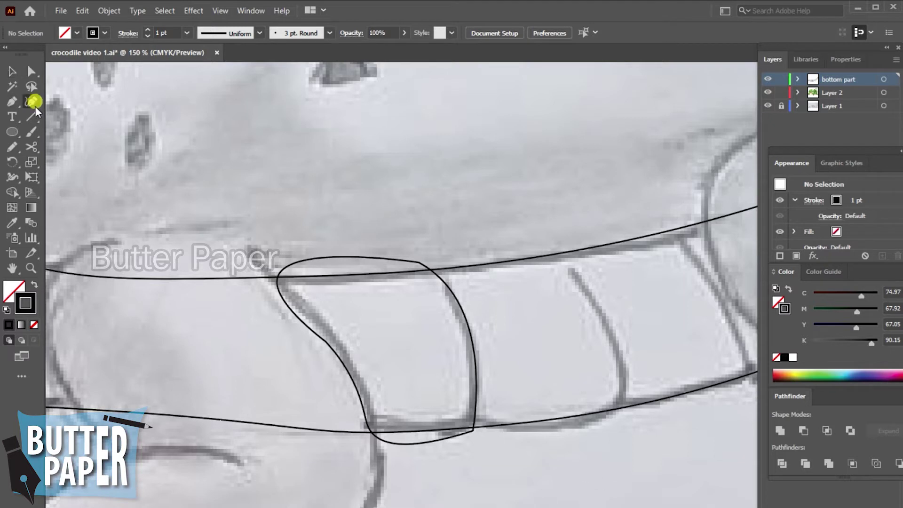
# Remove the extra anchor point on the panel's top edge
pyautogui.click(32, 71)
pyautogui.click(387, 257)
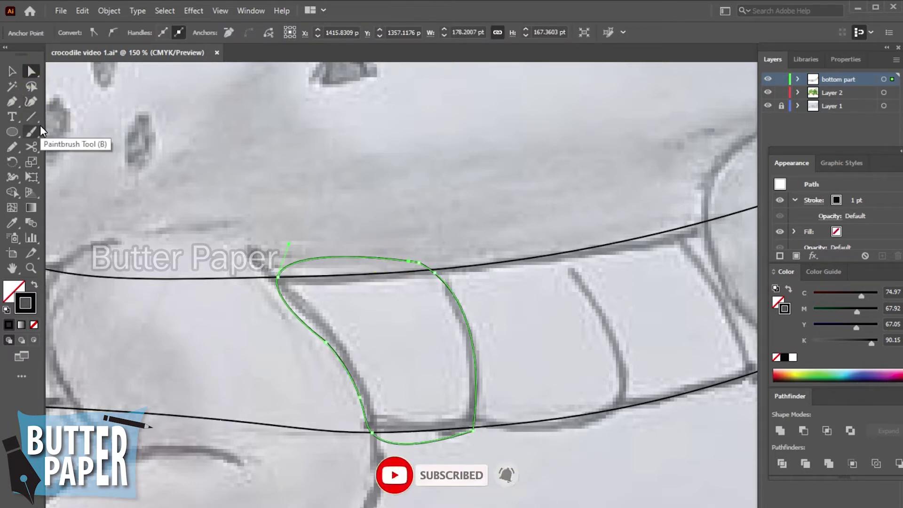
pyautogui.moveTo(12, 101); pyautogui.dragTo(66, 105)
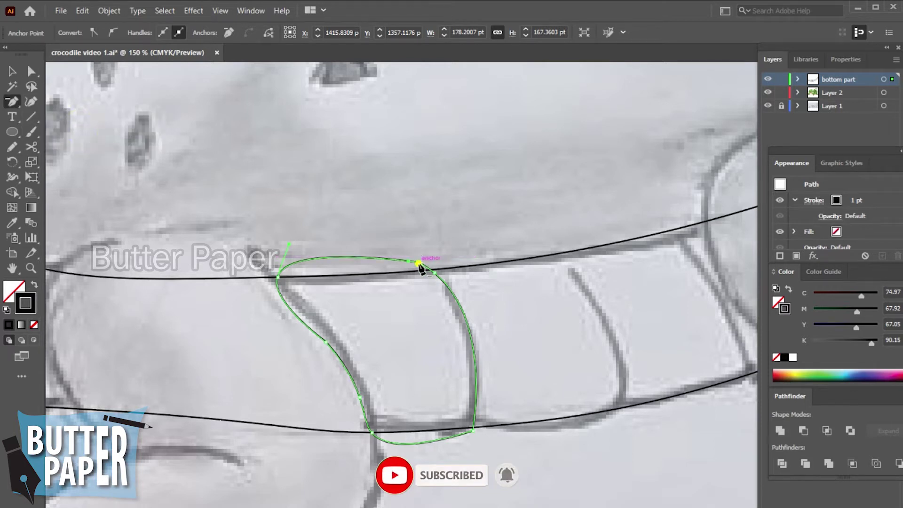
pyautogui.click(418, 263)
pyautogui.press('v')
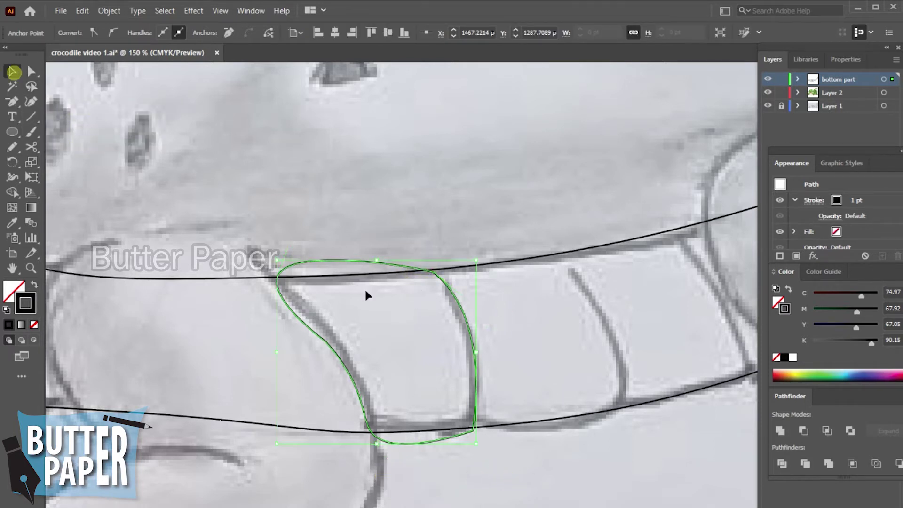
# Adjust the top-right anchor's handles to curve the panel's right edge, then expand the bottom part layer
pyautogui.click(31, 71)
pyautogui.click(433, 272)
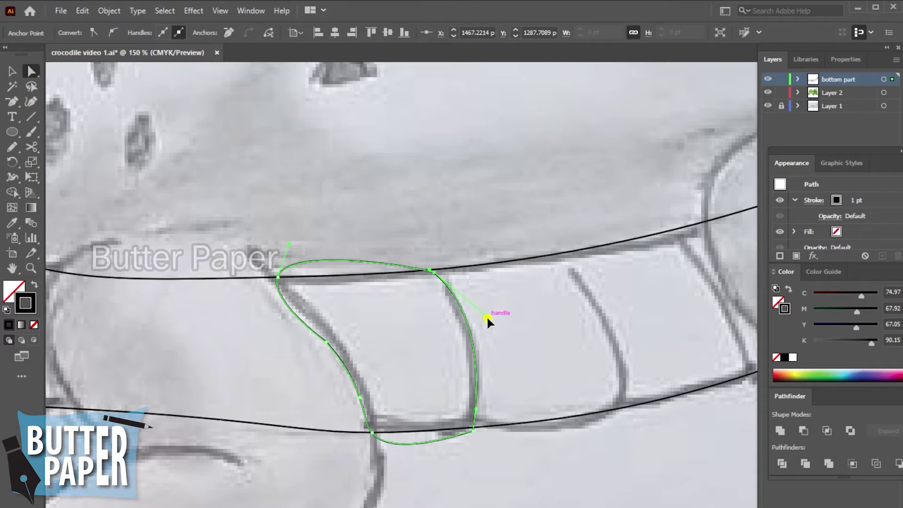
pyautogui.moveTo(486, 315); pyautogui.dragTo(489, 314)
pyautogui.moveTo(430, 270); pyautogui.dragTo(423, 255)
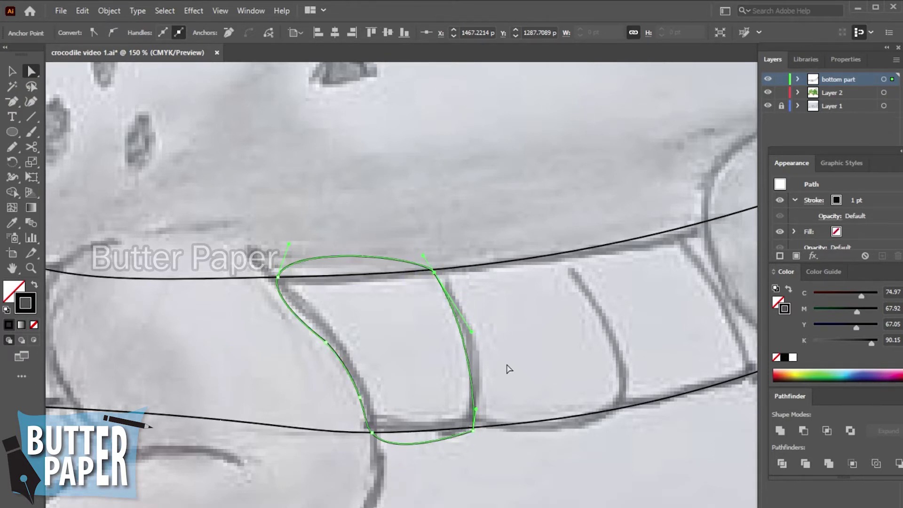
pyautogui.moveTo(472, 332); pyautogui.dragTo(479, 343)
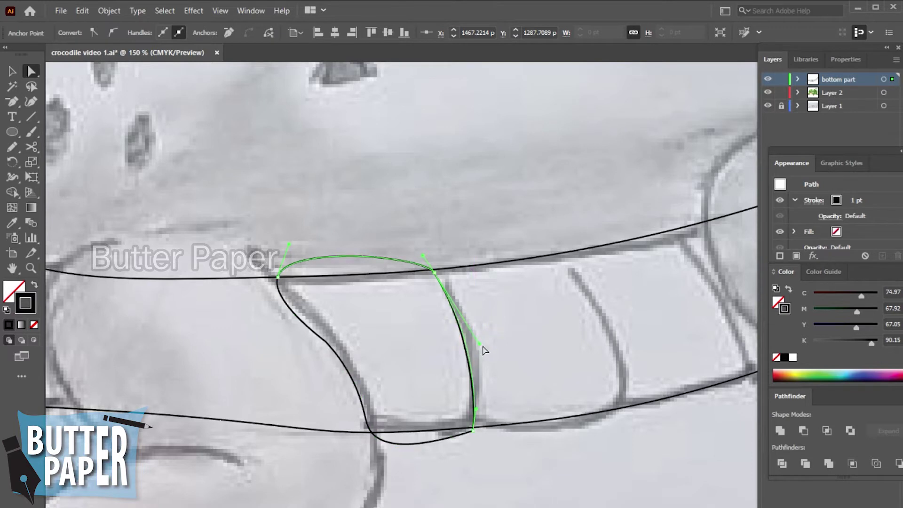
pyautogui.click(12, 71)
pyautogui.click(460, 483)
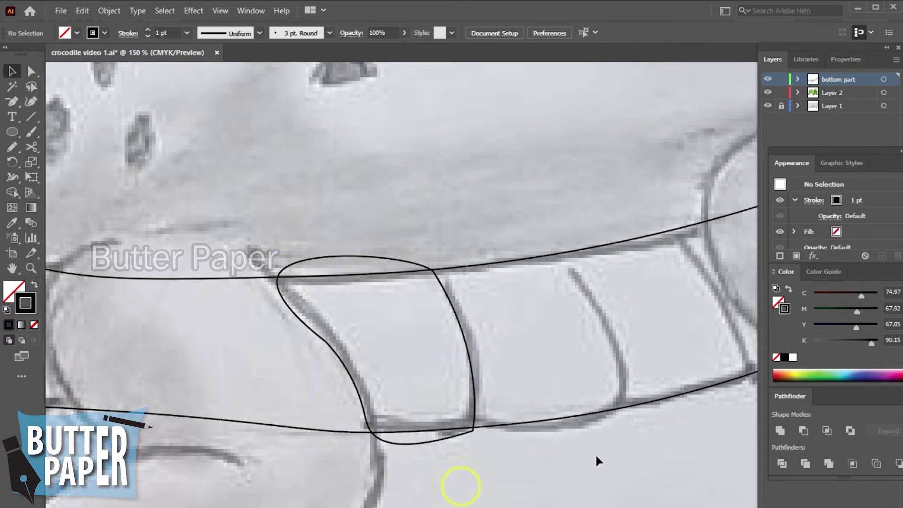
pyautogui.click(468, 350)
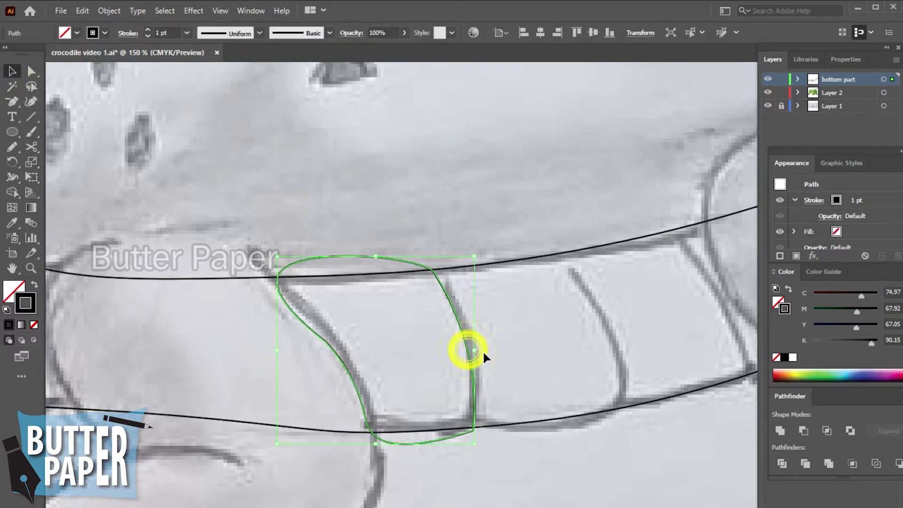
pyautogui.click(505, 449)
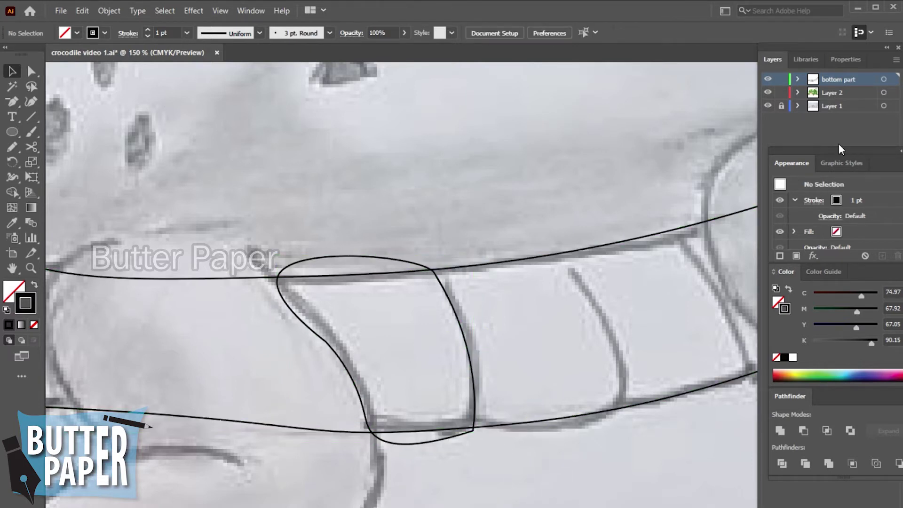
pyautogui.click(797, 80)
# Copy the belly panel outline onto the next belly stripe
pyautogui.click(518, 261)
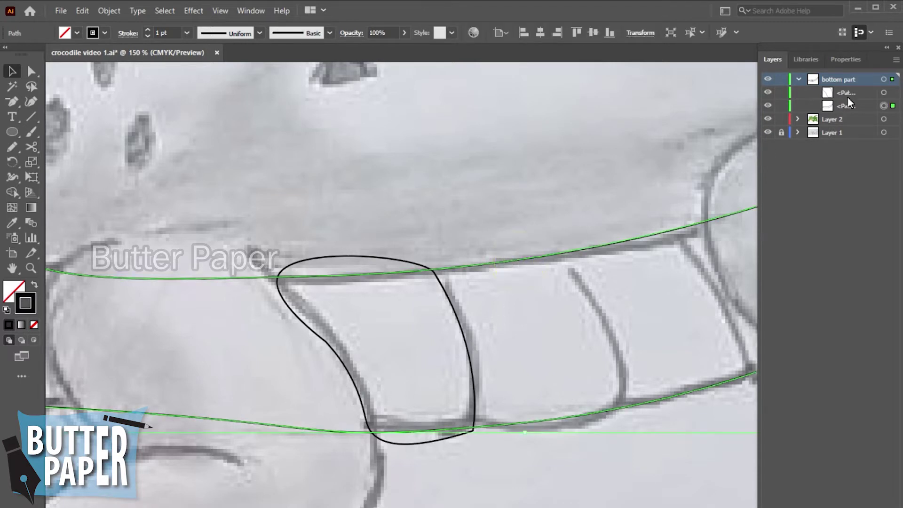
pyautogui.click(640, 201)
pyautogui.click(473, 371)
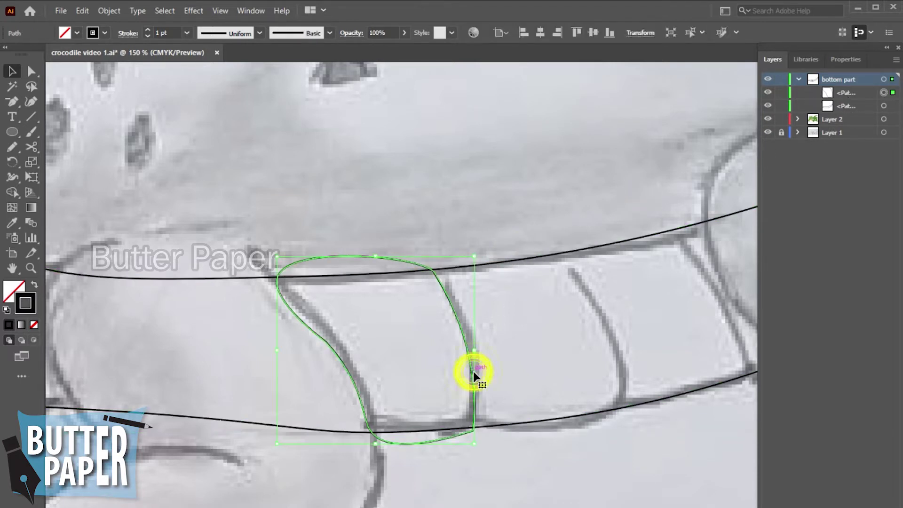
pyautogui.moveTo(473, 371)
pyautogui.mouseDown()
pyautogui.moveTo(604, 358)
pyautogui.moveTo(573, 360)
pyautogui.mouseUp()
pyautogui.click(619, 440)
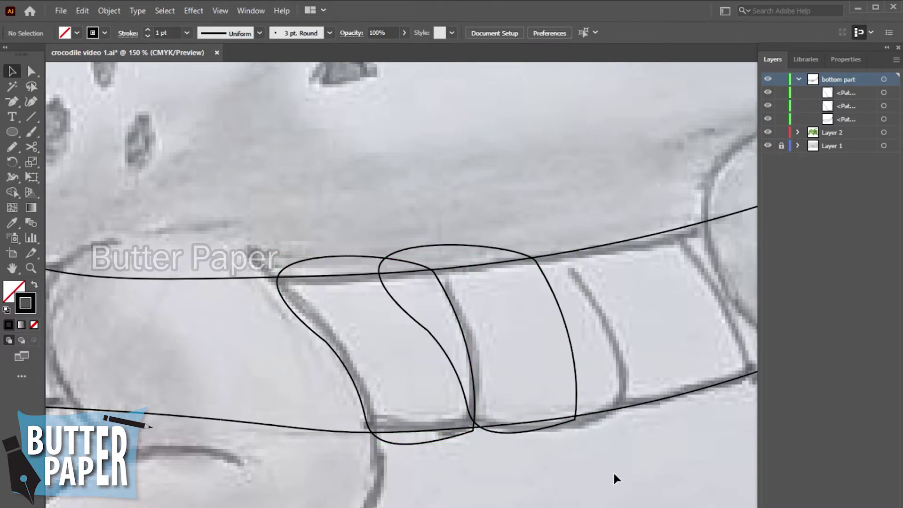
# Delete the extra overlapping belly segment outline
pyautogui.press('z')
pyautogui.moveTo(615, 473); pyautogui.dragTo(495, 431)
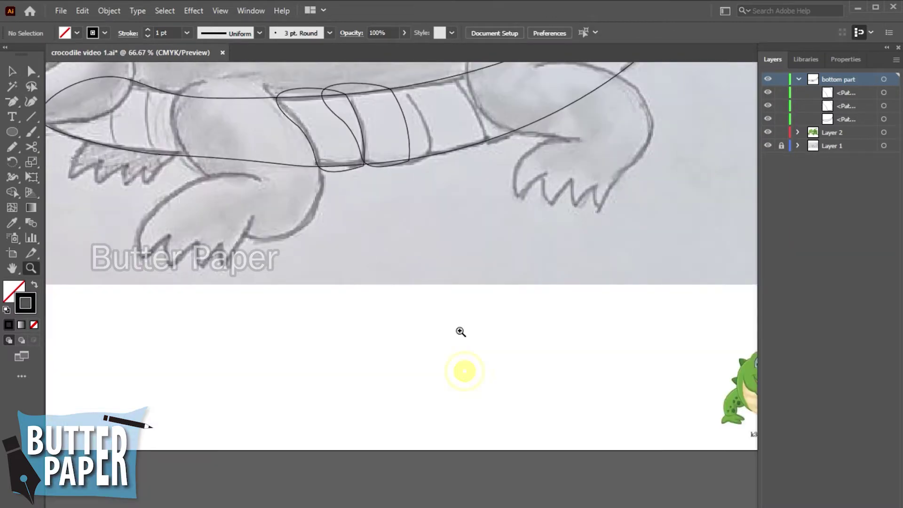
pyautogui.scroll(2, 494, 431)
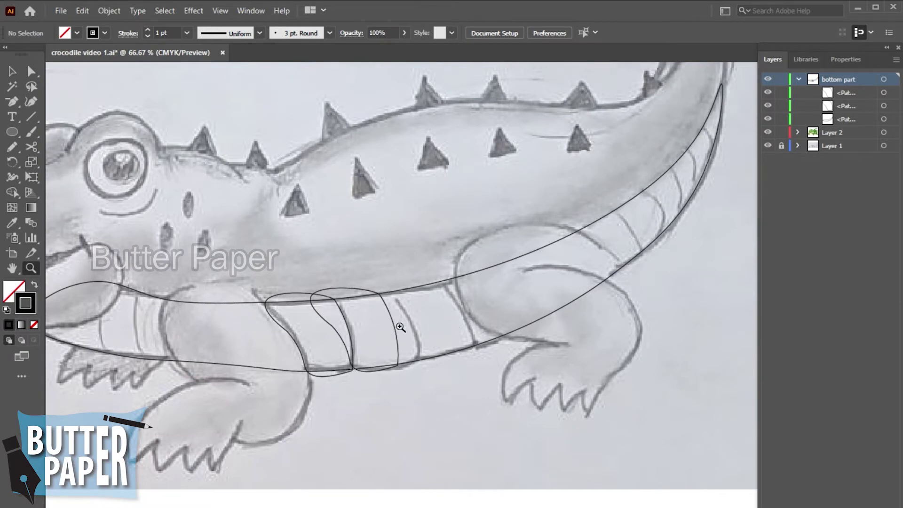
pyautogui.click(12, 71)
pyautogui.click(397, 322)
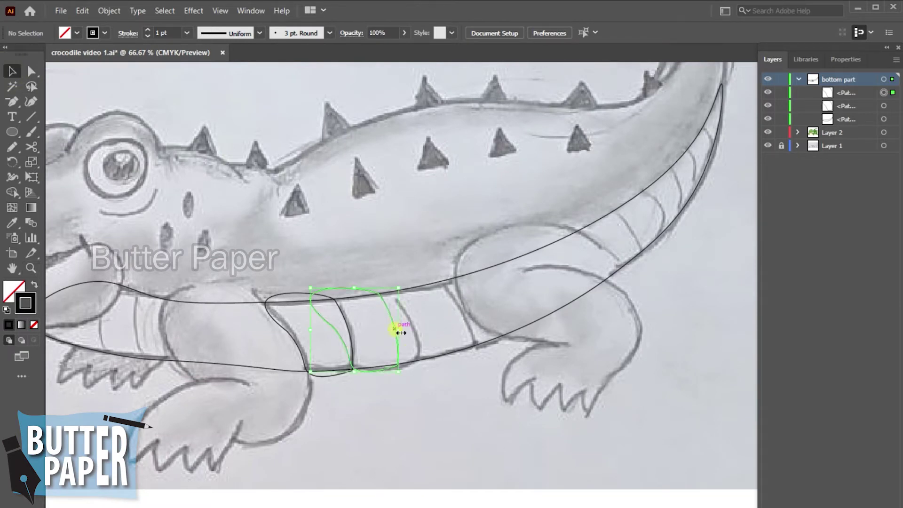
pyautogui.press('Delete')
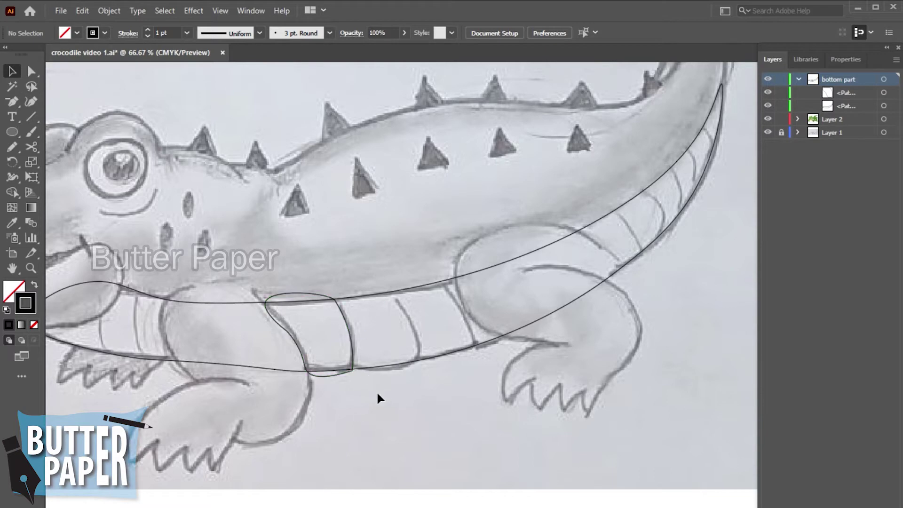
pyautogui.press('z')
pyautogui.click(417, 399)
# Trace the next belly plate as a closed pencil outline
pyautogui.click(490, 278)
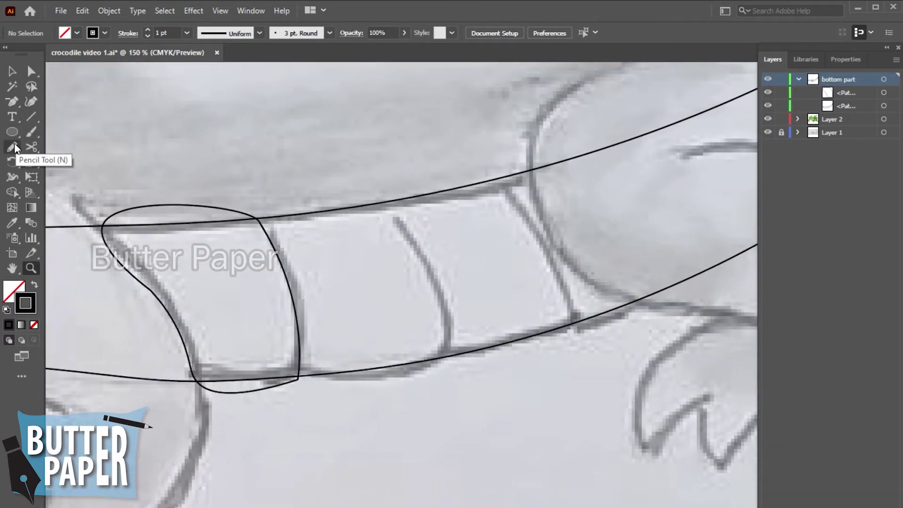
pyautogui.click(12, 147)
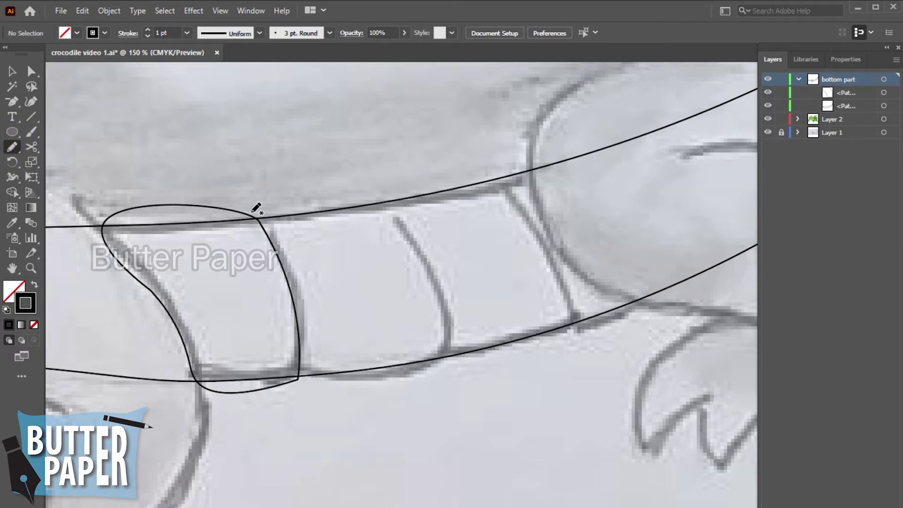
pyautogui.moveTo(256, 214); pyautogui.dragTo(277, 250)
pyautogui.moveTo(299, 347); pyautogui.dragTo(301, 378)
pyautogui.moveTo(259, 209); pyautogui.dragTo(257, 210)
# Simplify the traced plate and Alt-drag a copy onto the following belly plate
pyautogui.press('v')
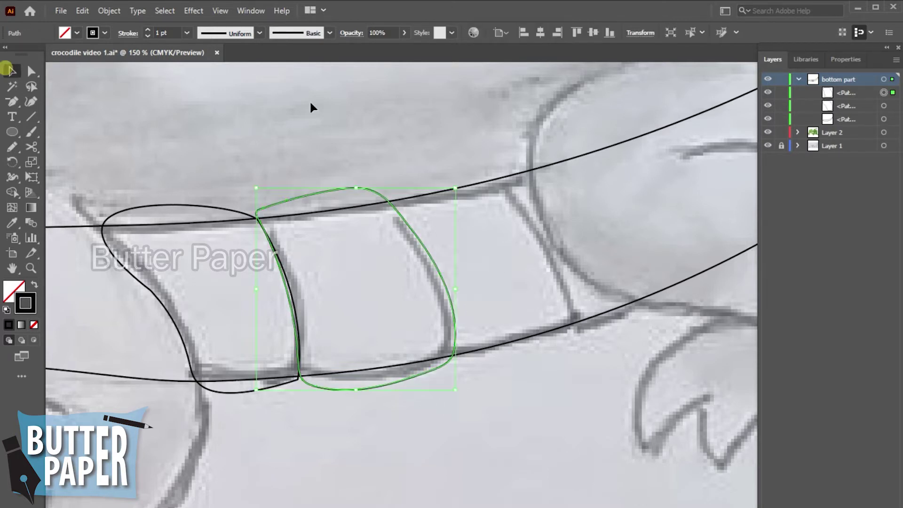
pyautogui.rightClick(323, 192)
pyautogui.click(362, 344)
pyautogui.click(459, 318)
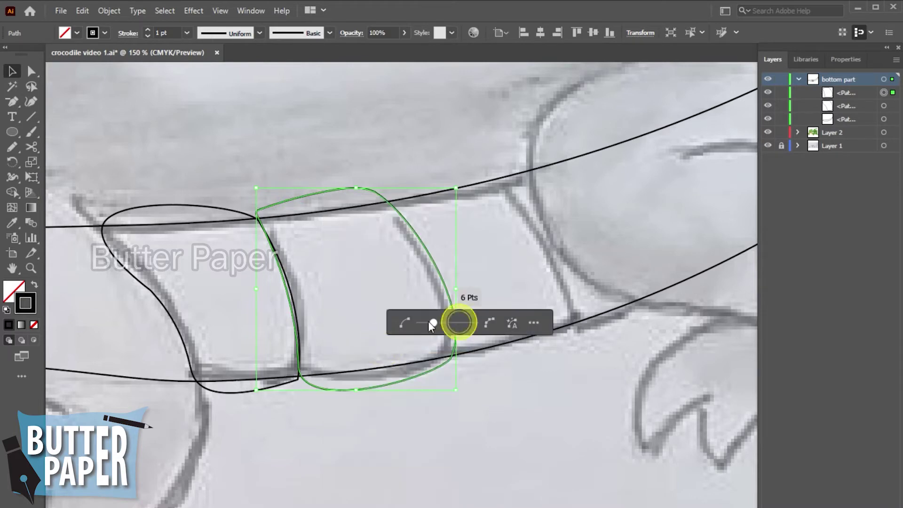
pyautogui.click(477, 403)
pyautogui.moveTo(447, 263)
pyautogui.mouseDown()
pyautogui.moveTo(562, 234)
pyautogui.moveTo(553, 231)
pyautogui.mouseUp()
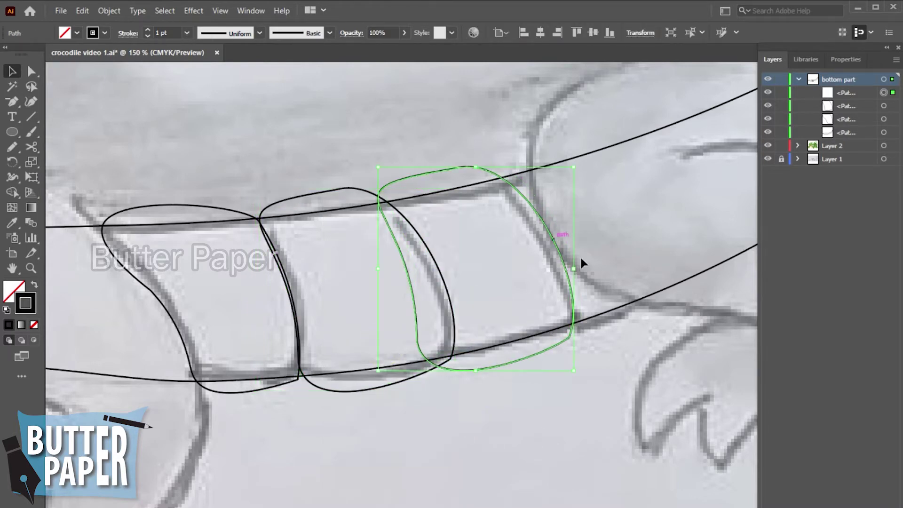
pyautogui.click(597, 350)
pyautogui.press('z')
pyautogui.keyDown('alt'); pyautogui.click(585, 371); pyautogui.keyUp('alt')
pyautogui.keyDown('alt'); pyautogui.click(585, 370); pyautogui.keyUp('alt')
pyautogui.keyDown('alt'); pyautogui.click(585, 370); pyautogui.keyUp('alt')
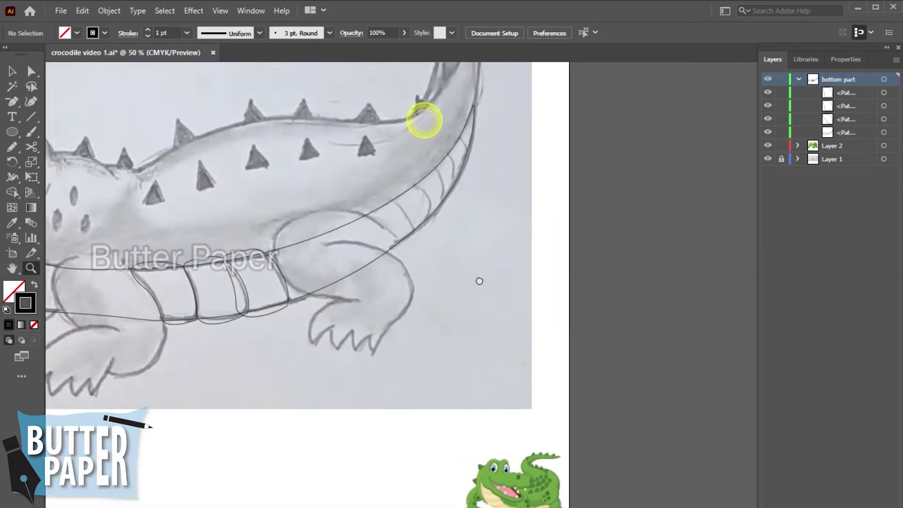
# Copy the last belly plate toward the tail curve and nudge it down onto the belly line
pyautogui.moveTo(423, 117); pyautogui.dragTo(538, 370)
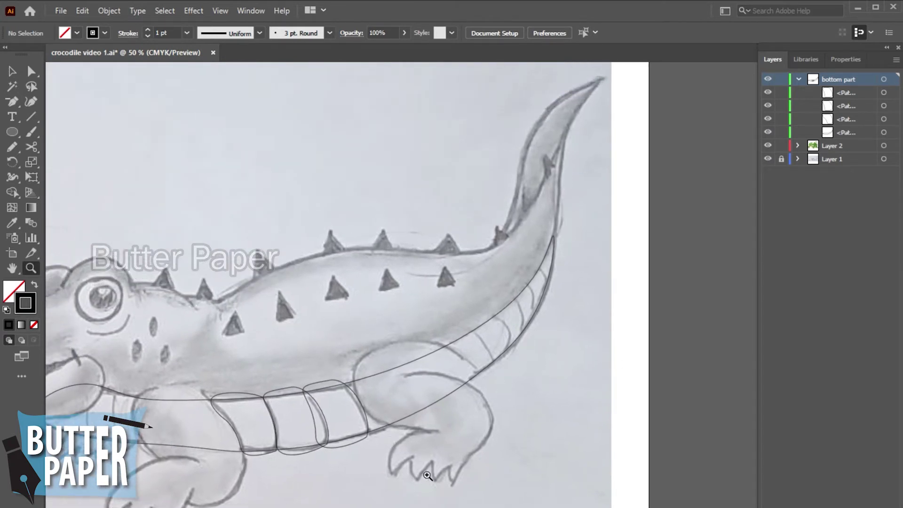
pyautogui.press('v')
pyautogui.click(366, 420)
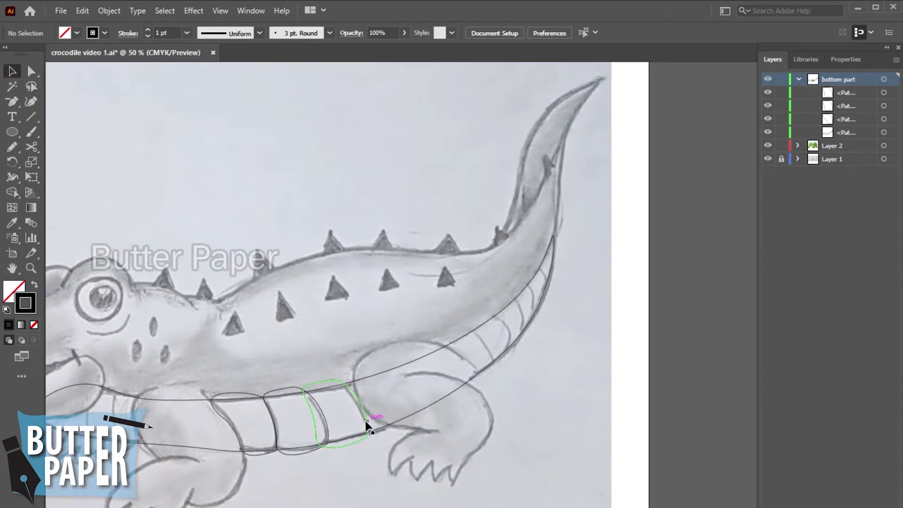
pyautogui.moveTo(367, 423)
pyautogui.mouseDown()
pyautogui.moveTo(525, 357)
pyautogui.moveTo(534, 374)
pyautogui.moveTo(488, 364)
pyautogui.mouseUp()
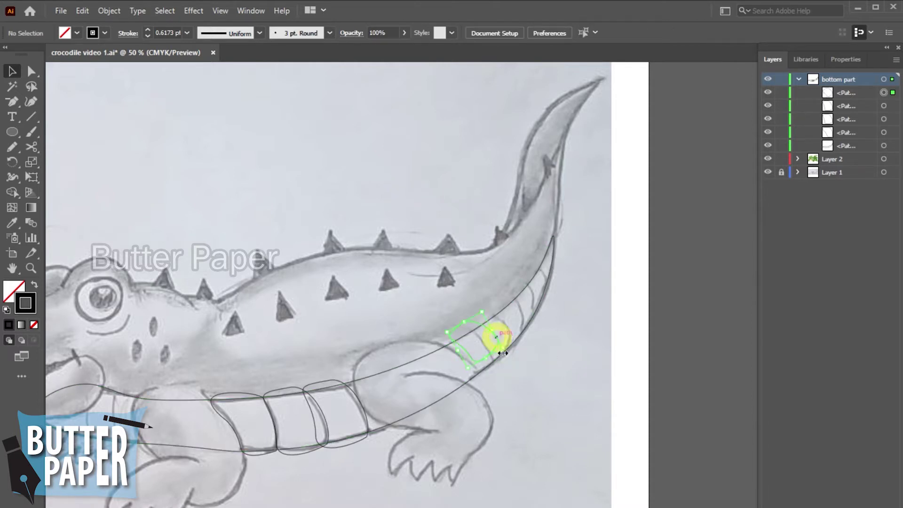
pyautogui.moveTo(495, 338); pyautogui.dragTo(496, 343)
pyautogui.press('Down')
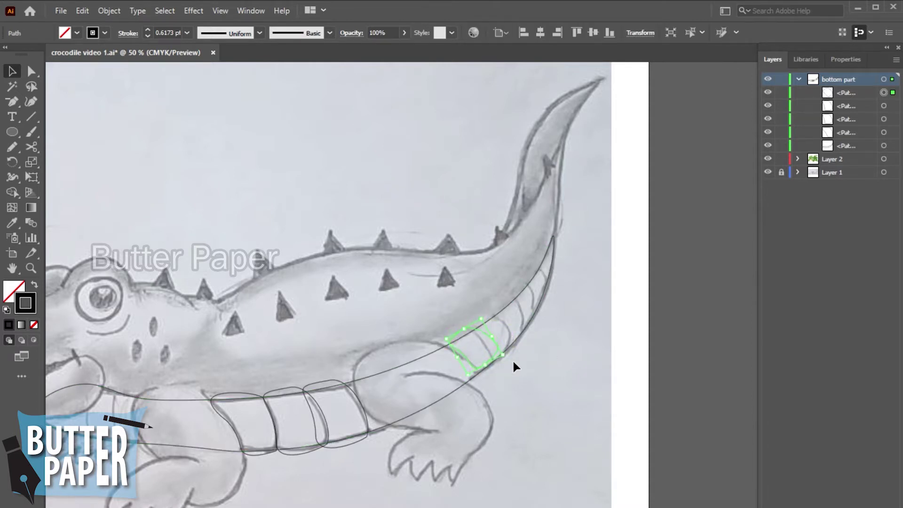
pyautogui.press('Down')
pyautogui.press('Down')
pyautogui.click(544, 370)
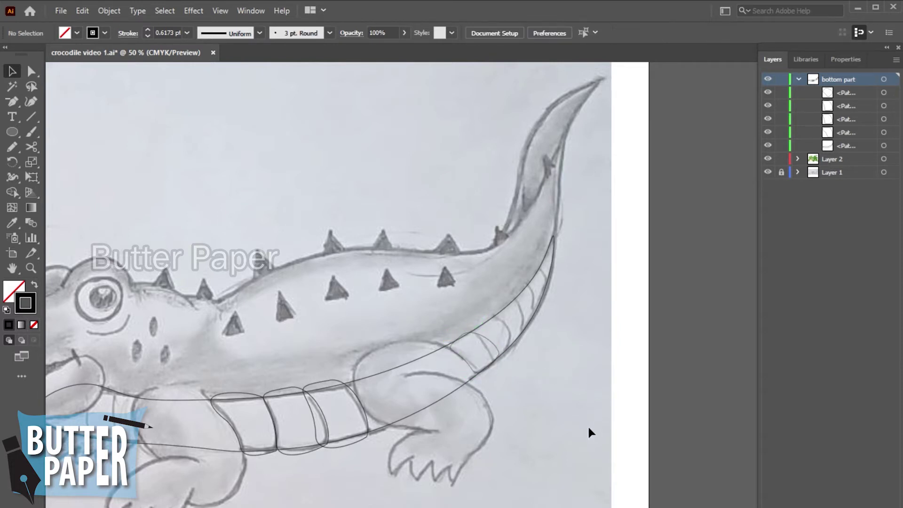
# Rotate the new plate copy to follow the belly's curve
pyautogui.press('z')
pyautogui.click(534, 388)
pyautogui.click(540, 300)
pyautogui.press('v')
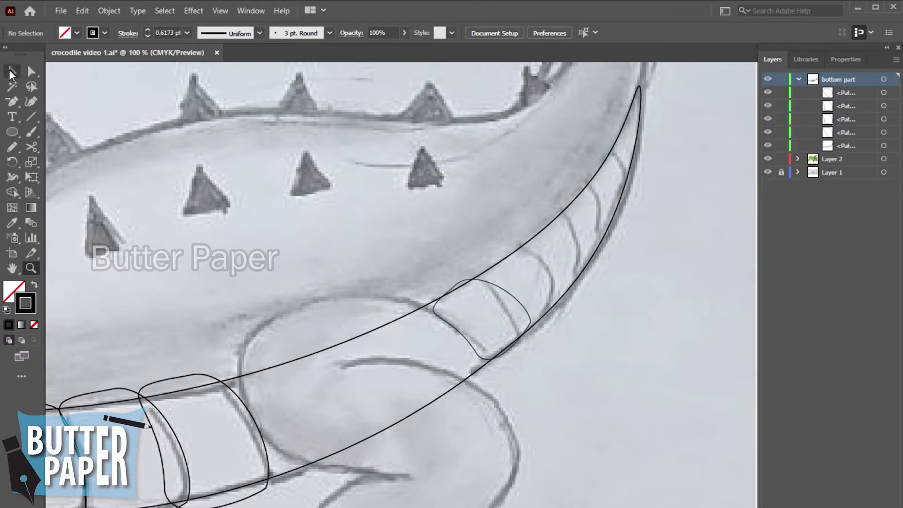
pyautogui.click(517, 297)
pyautogui.moveTo(545, 335); pyautogui.dragTo(545, 347)
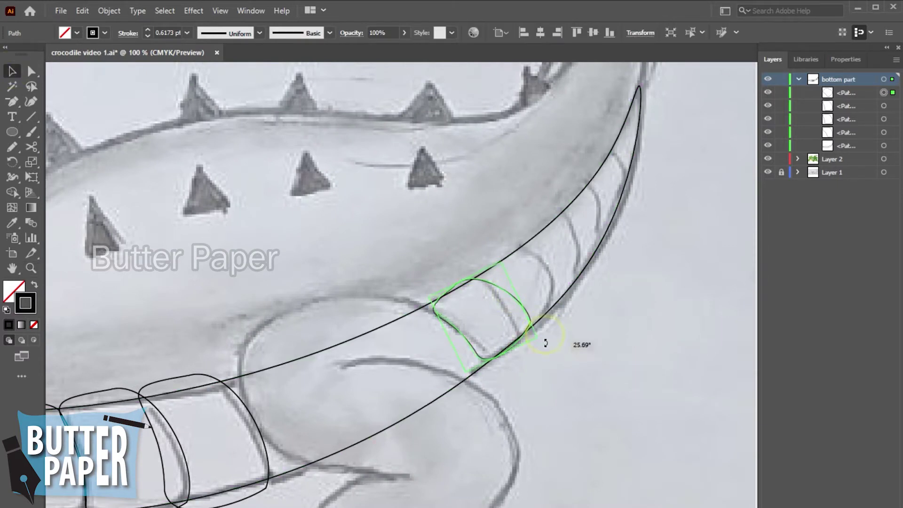
pyautogui.click(593, 362)
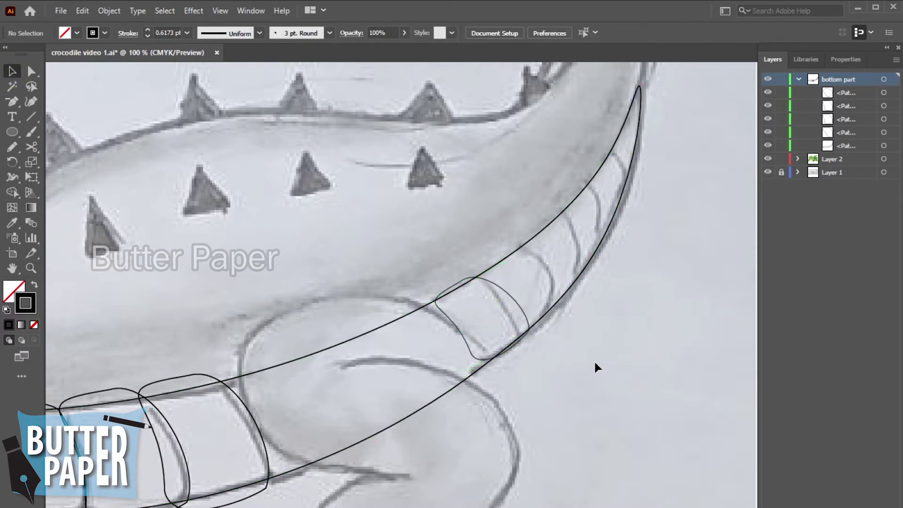
# Copy the plate further up the tail, shrinking and tilting it to fit
pyautogui.click(525, 313)
pyautogui.moveTo(526, 312); pyautogui.dragTo(600, 249)
pyautogui.click(620, 311)
pyautogui.click(655, 266)
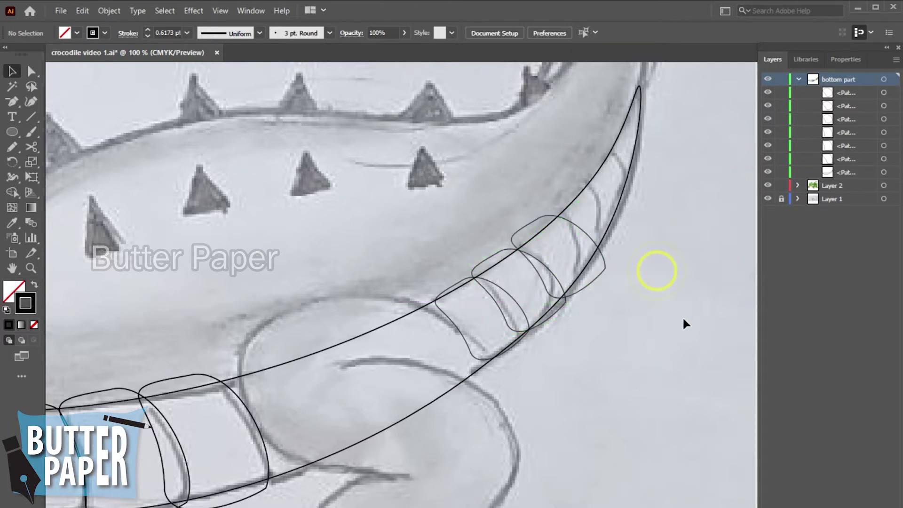
pyautogui.click(544, 217)
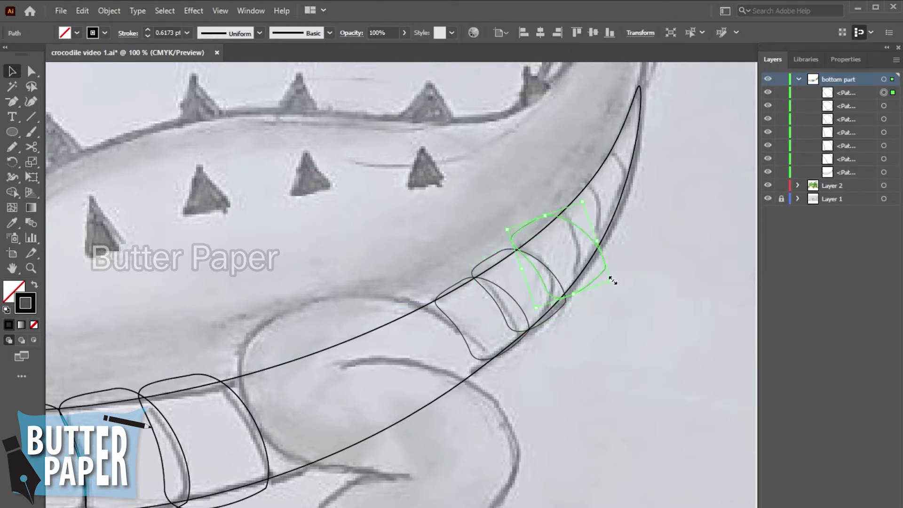
pyautogui.moveTo(612, 280); pyautogui.dragTo(605, 272)
pyautogui.click(645, 282)
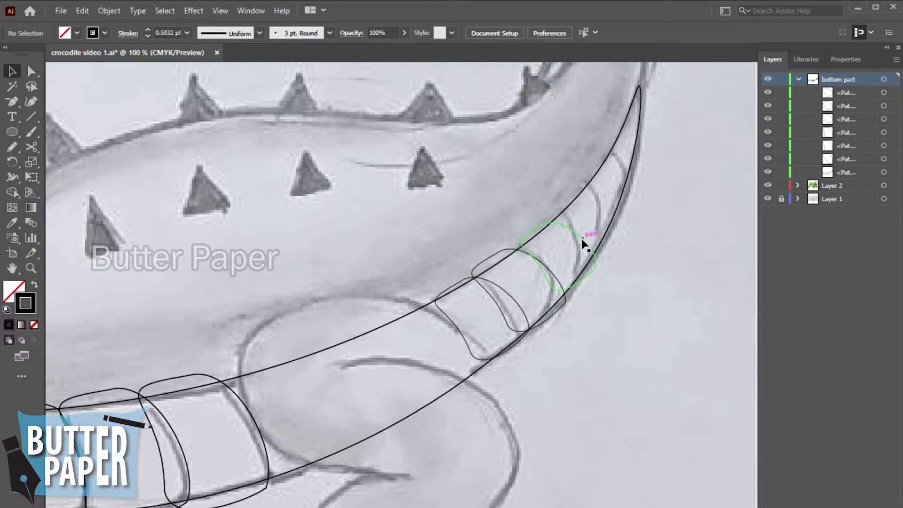
# Add another smaller plate up the tail, nudged and rotated to match the curve
pyautogui.moveTo(583, 243); pyautogui.dragTo(617, 205)
pyautogui.click(656, 284)
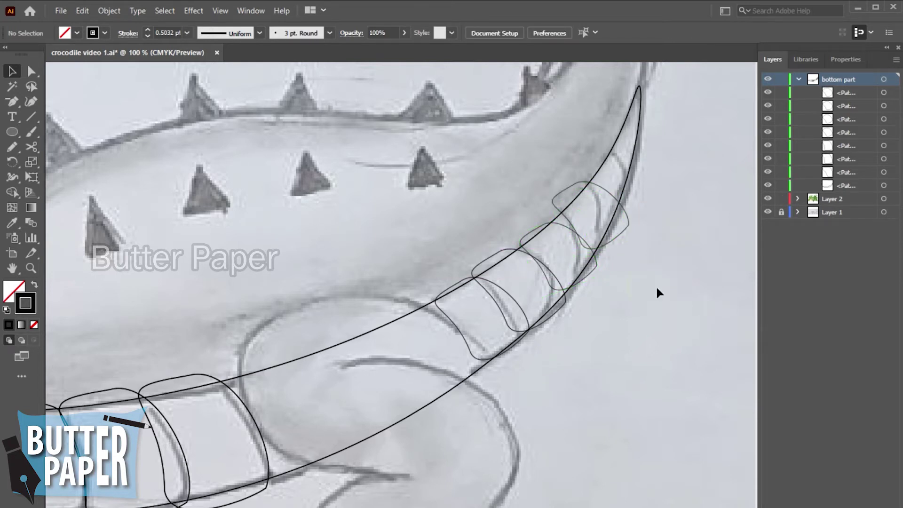
pyautogui.click(597, 224)
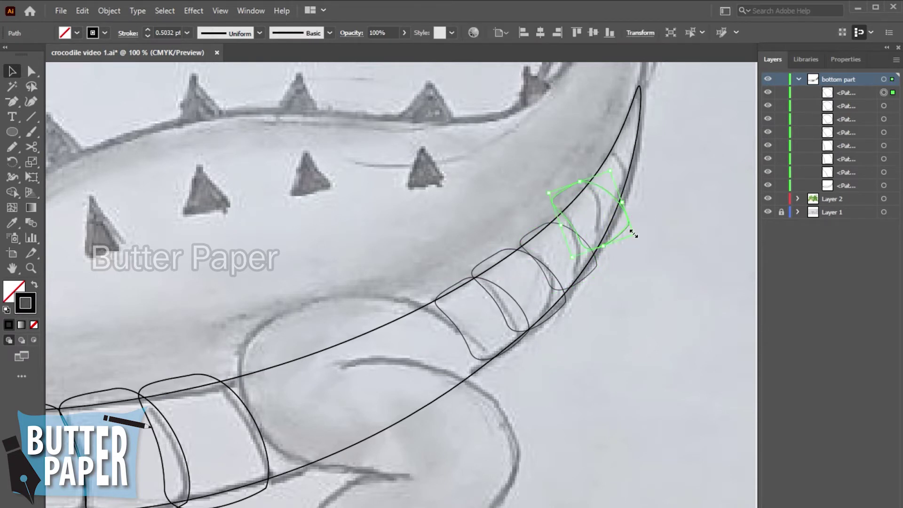
pyautogui.moveTo(633, 234); pyautogui.dragTo(620, 229)
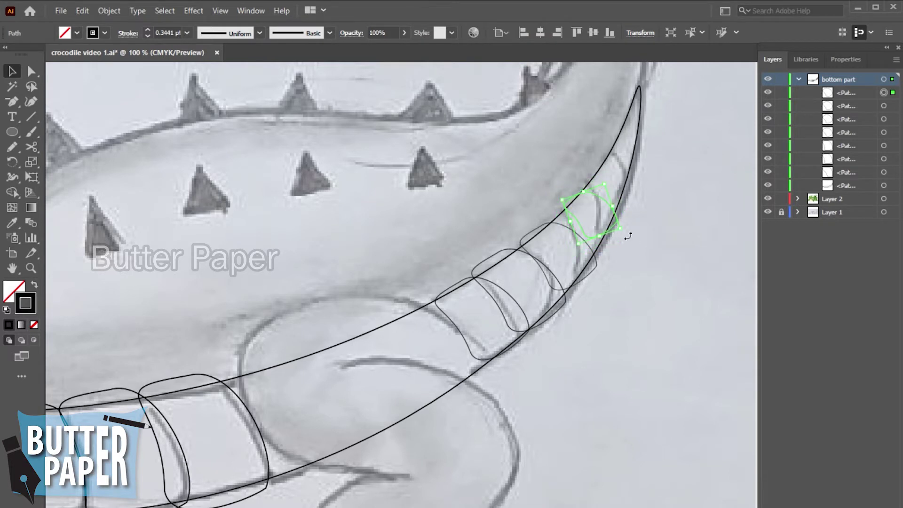
pyautogui.press('Down')
pyautogui.press('Down')
pyautogui.press('Down')
pyautogui.press('Down')
pyautogui.press('Down')
pyautogui.press('Down')
pyautogui.press('Left')
pyautogui.press('Down')
pyautogui.press('Down')
pyautogui.press('Down')
pyautogui.moveTo(630, 235); pyautogui.dragTo(662, 274)
pyautogui.press('Left')
pyautogui.click(663, 277)
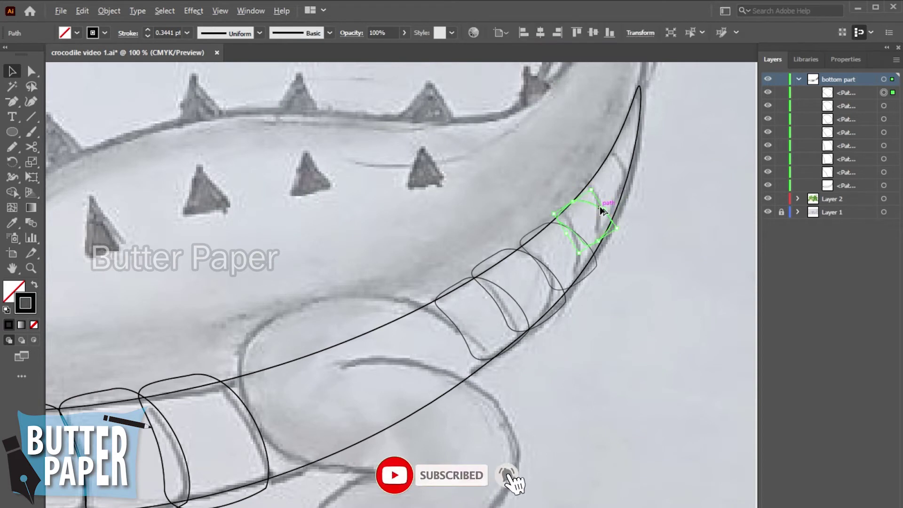
# Add a narrower plate near the tail tip, rotated and nudged into place
pyautogui.moveTo(601, 207)
pyautogui.mouseDown()
pyautogui.moveTo(622, 178)
pyautogui.moveTo(621, 188)
pyautogui.mouseUp()
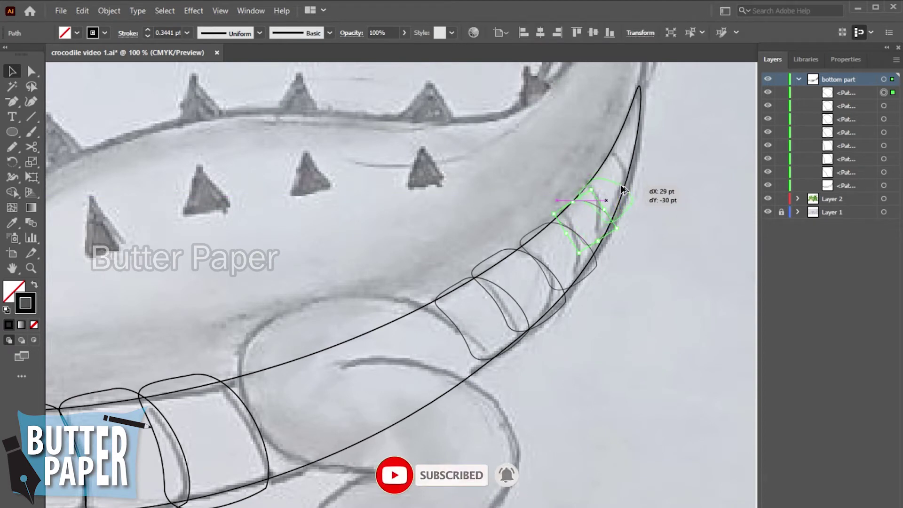
pyautogui.click(663, 209)
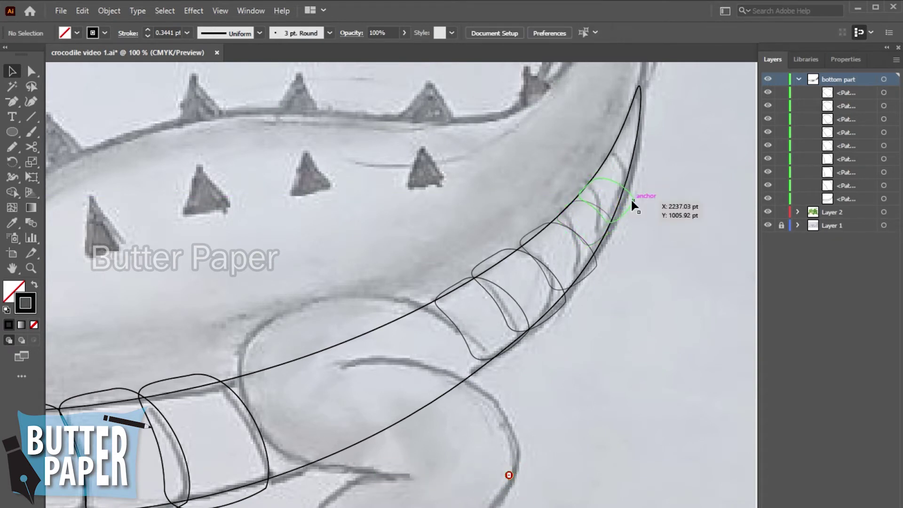
pyautogui.click(632, 199)
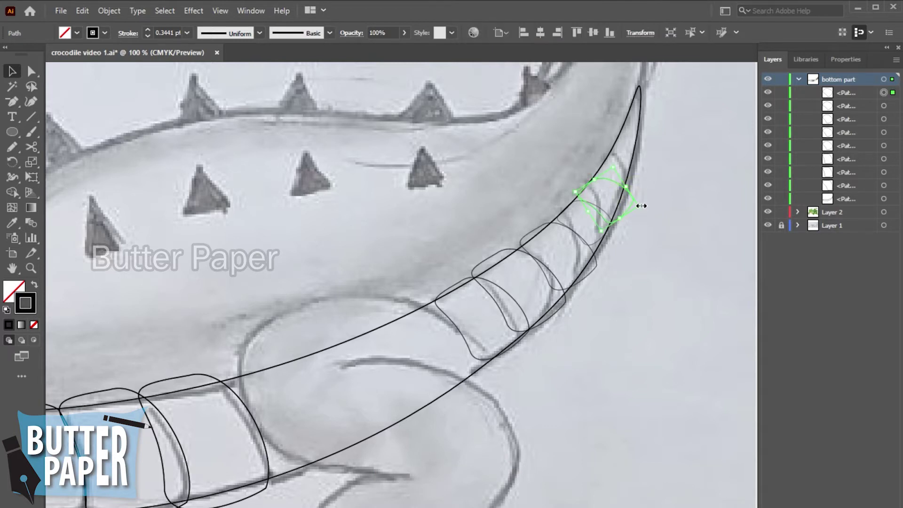
pyautogui.moveTo(641, 205)
pyautogui.mouseDown()
pyautogui.moveTo(618, 203)
pyautogui.moveTo(632, 154)
pyautogui.moveTo(634, 178)
pyautogui.mouseUp()
pyautogui.click(661, 214)
pyautogui.click(679, 184)
pyautogui.click(639, 179)
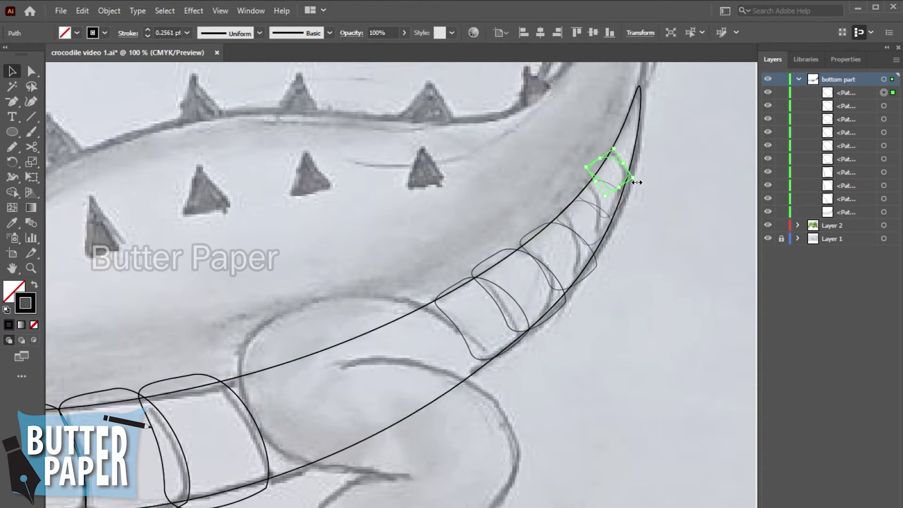
pyautogui.moveTo(638, 178); pyautogui.dragTo(644, 173)
pyautogui.press('Right')
pyautogui.press('Right')
pyautogui.press('Right')
pyautogui.press('Right')
pyautogui.click(675, 170)
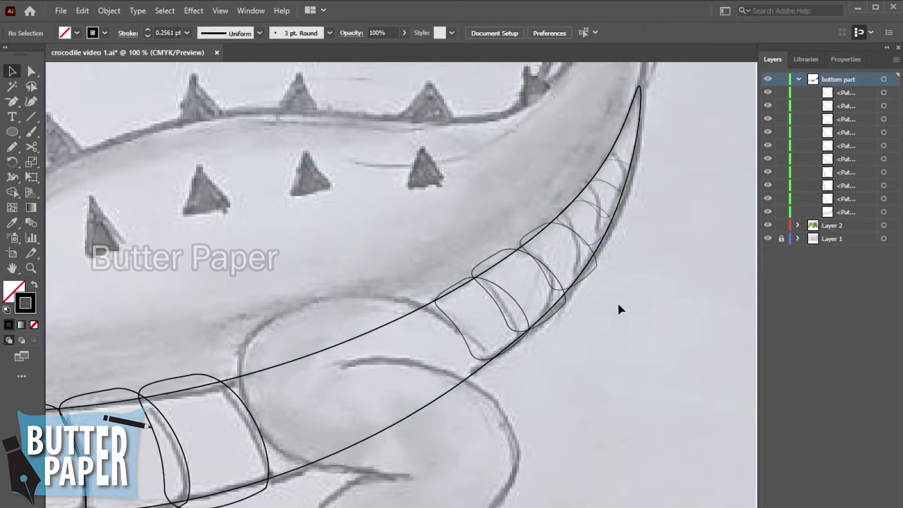
# Zoom out to the whole crocodile, then zoom in on the belly and tail
pyautogui.press('z')
pyautogui.keyDown('alt'); pyautogui.click(588, 338); pyautogui.keyUp('alt')
pyautogui.keyDown('alt'); pyautogui.click(419, 334); pyautogui.keyUp('alt')
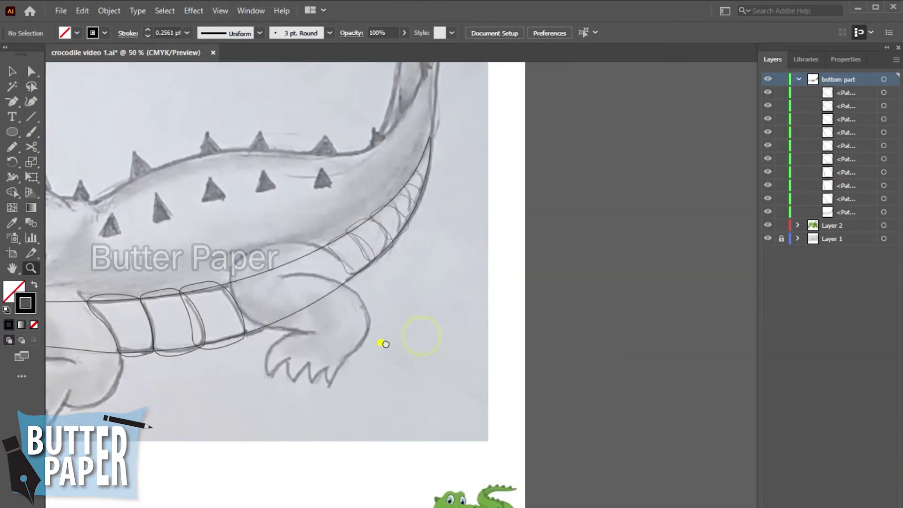
pyautogui.moveTo(715, 387); pyautogui.dragTo(561, 310)
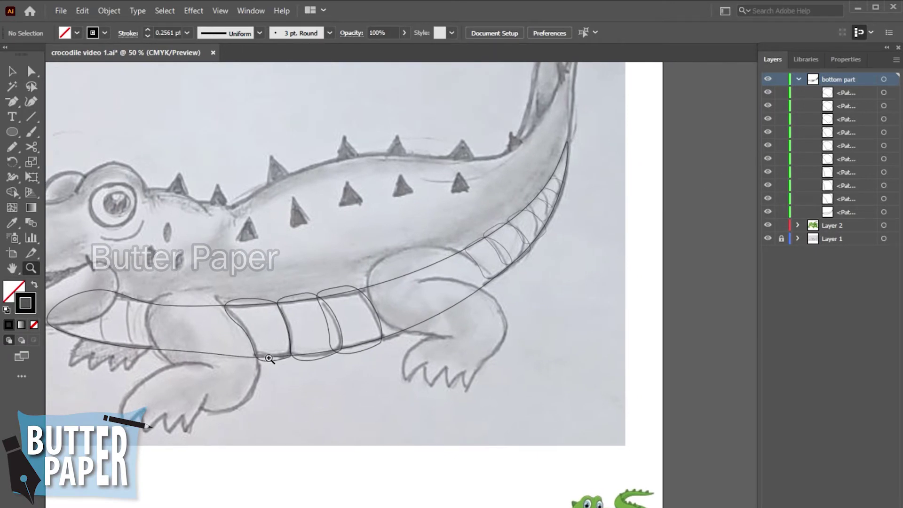
pyautogui.press('v')
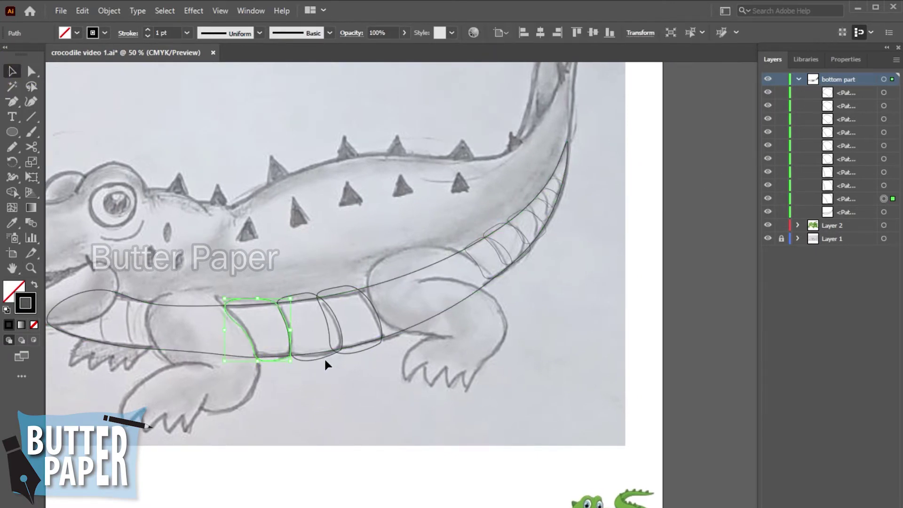
pyautogui.click(322, 357)
pyautogui.click(366, 408)
pyautogui.hotkey('ctrl', '=')
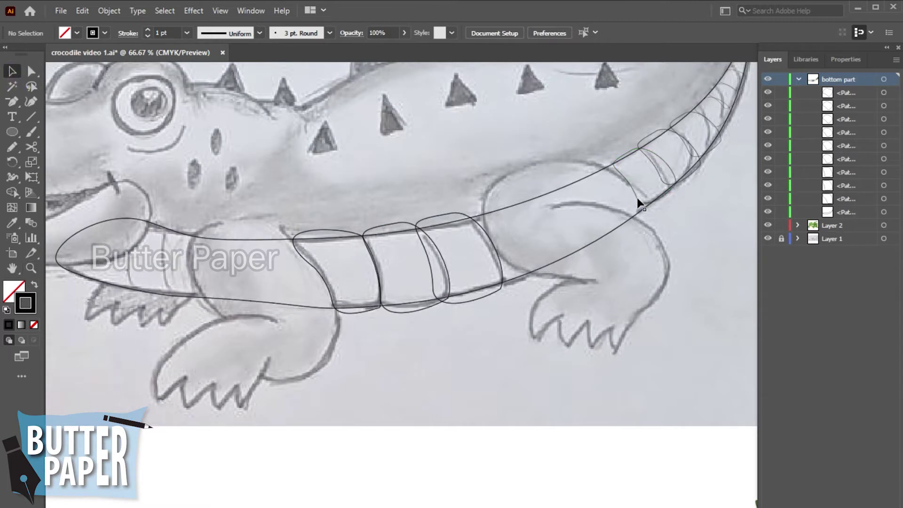
# Give the three small segment outlines near the tail tip a 2 pt stroke
pyautogui.click(632, 198)
pyautogui.click(711, 237)
pyautogui.moveTo(728, 225); pyautogui.dragTo(631, 294)
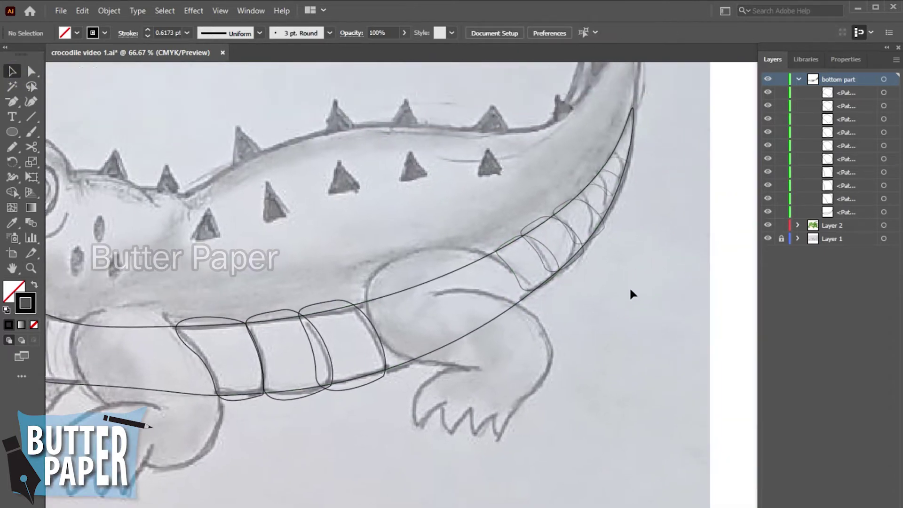
pyautogui.click(517, 270)
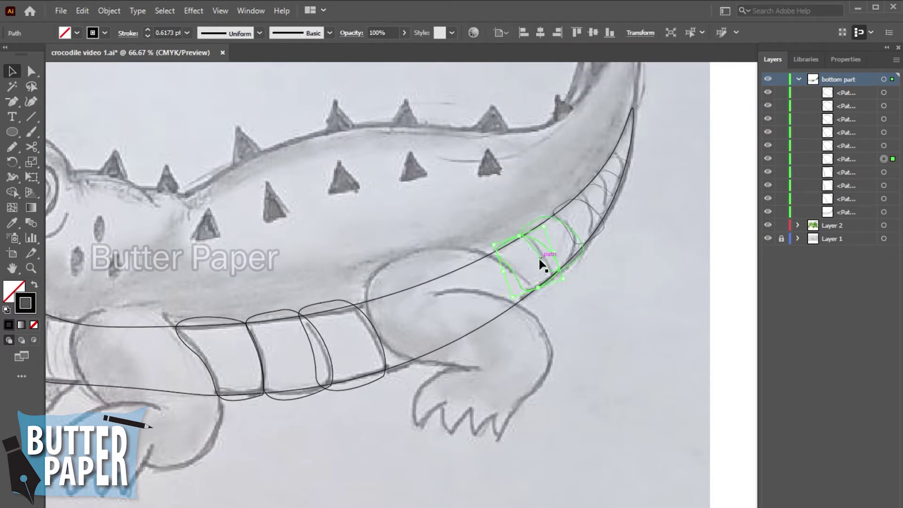
pyautogui.keyDown('shift'); pyautogui.click(570, 238); pyautogui.keyUp('shift')
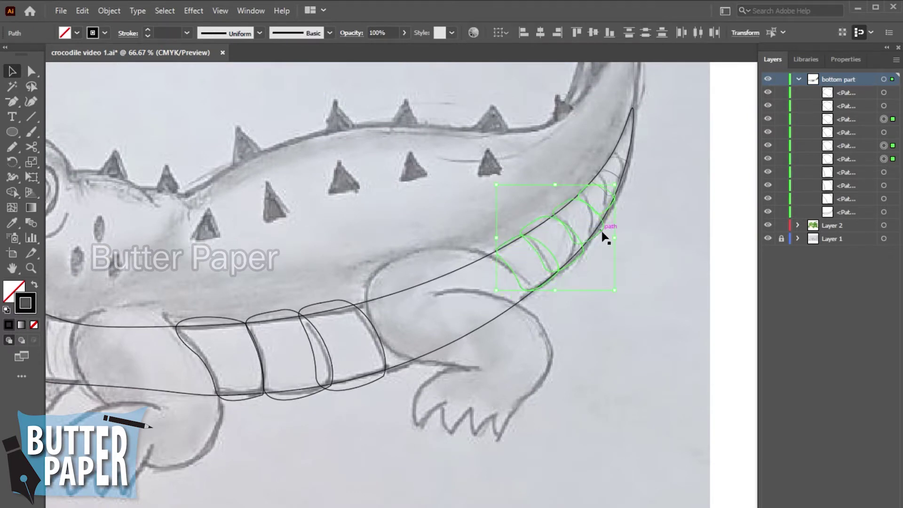
pyautogui.keyDown('shift'); pyautogui.click(611, 171); pyautogui.keyUp('shift')
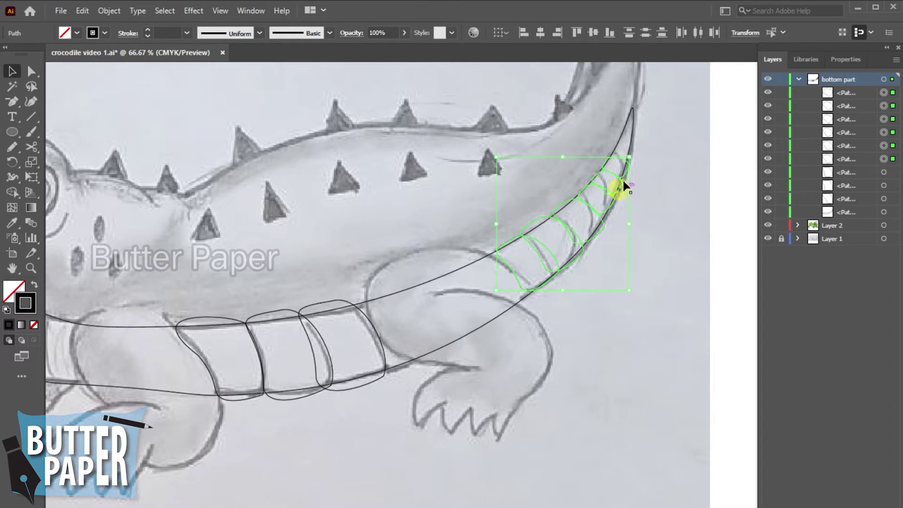
pyautogui.click(187, 32)
pyautogui.click(199, 118)
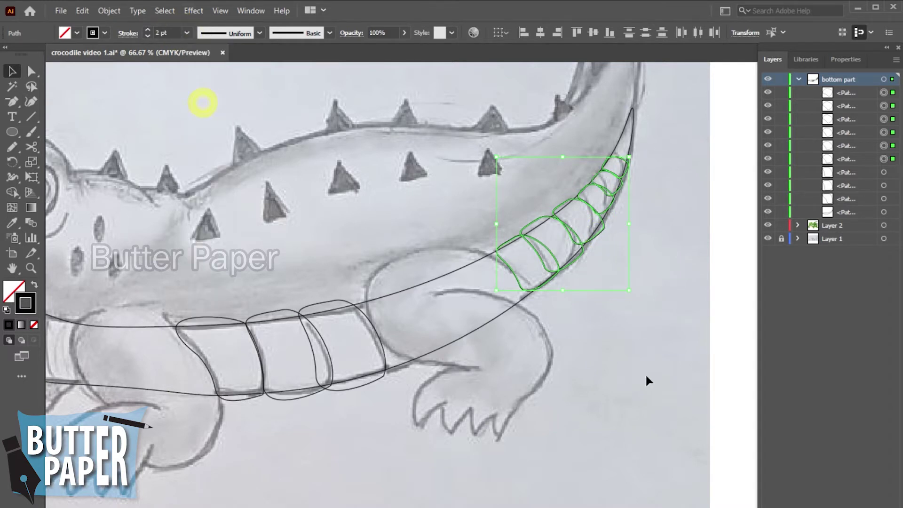
# Inspect the long belly outline and middle belly segments, panning along the underside
pyautogui.click(645, 373)
pyautogui.click(631, 157)
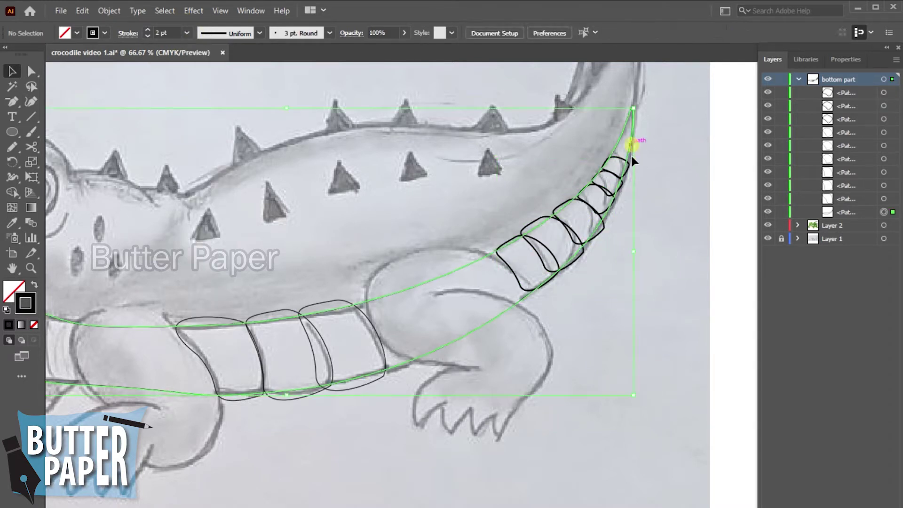
pyautogui.click(675, 340)
pyautogui.scroll(-3, 580, 410)
pyautogui.hscroll(-5, 580, 411)
pyautogui.click(456, 325)
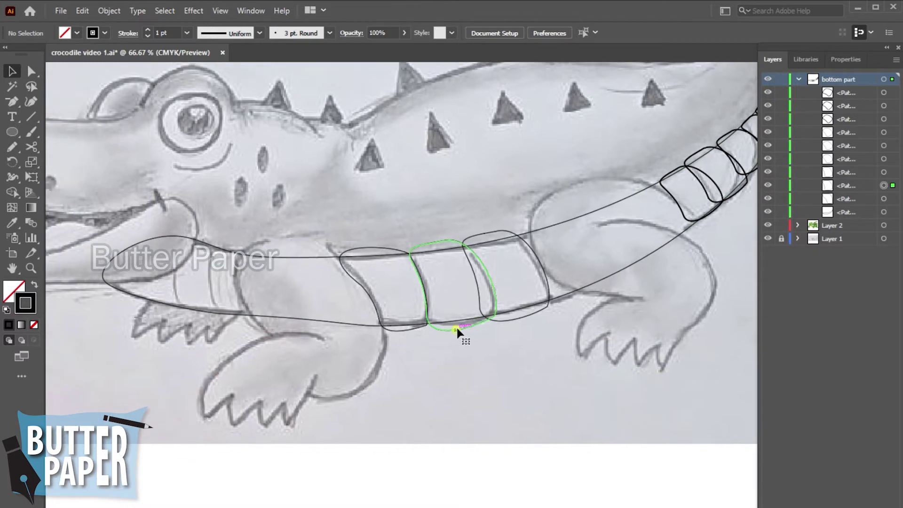
pyautogui.click(518, 314)
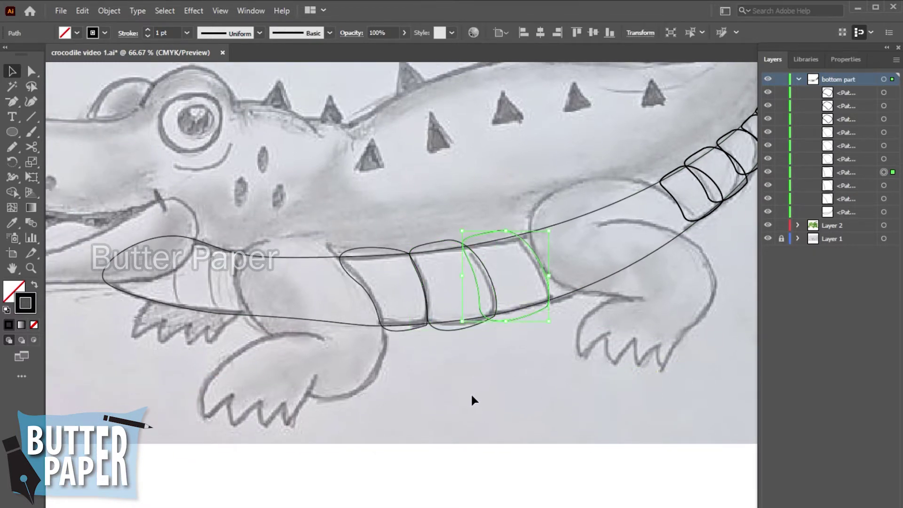
pyautogui.click(437, 377)
pyautogui.hscroll(-5, 282, 288)
pyautogui.hscroll(10, 369, 375)
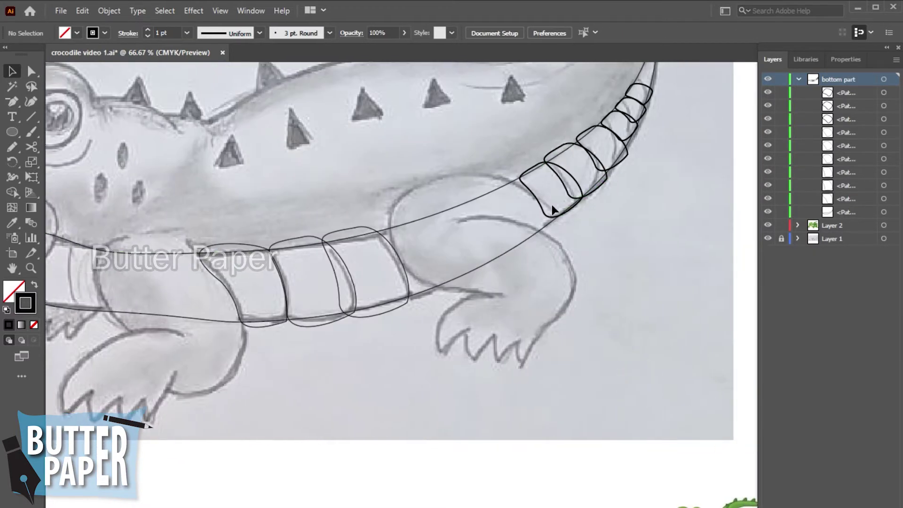
pyautogui.hscroll(-2, 565, 235)
pyautogui.hscroll(-3, 595, 276)
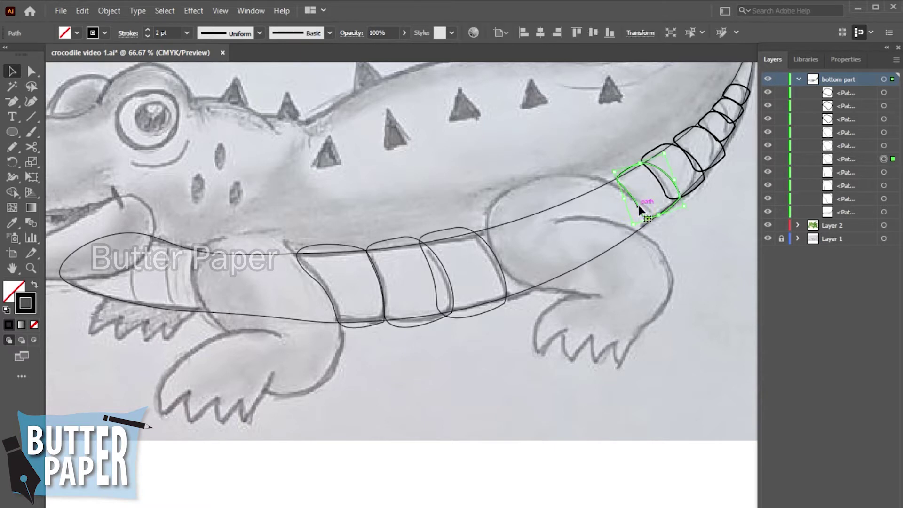
# Place a horizontally flipped, rotated, slightly enlarged copy of a belly segment near the head
pyautogui.moveTo(641, 211); pyautogui.dragTo(165, 301)
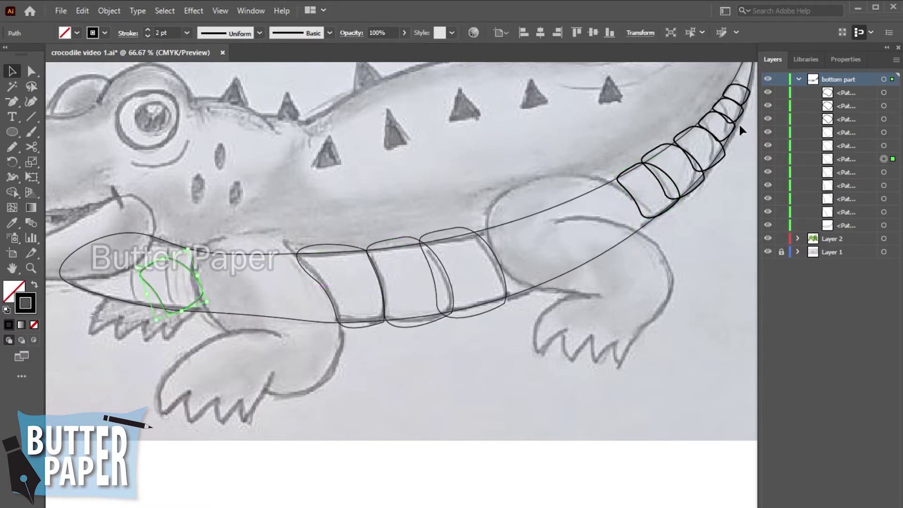
pyautogui.click(845, 59)
pyautogui.click(856, 149)
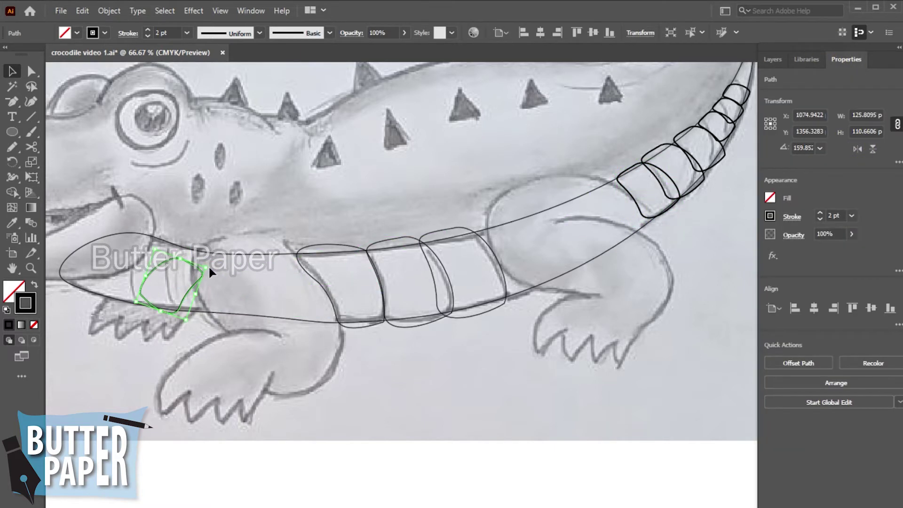
pyautogui.moveTo(210, 261); pyautogui.dragTo(196, 243)
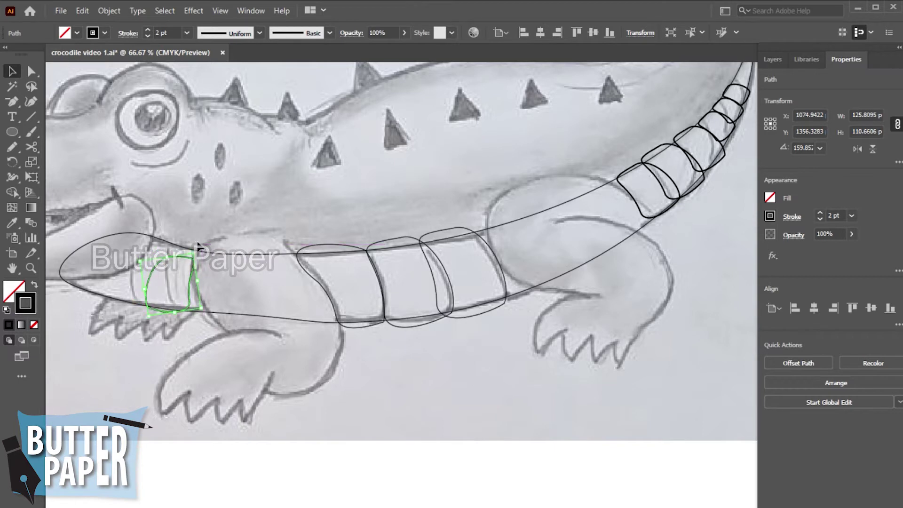
pyautogui.moveTo(175, 288); pyautogui.dragTo(192, 280)
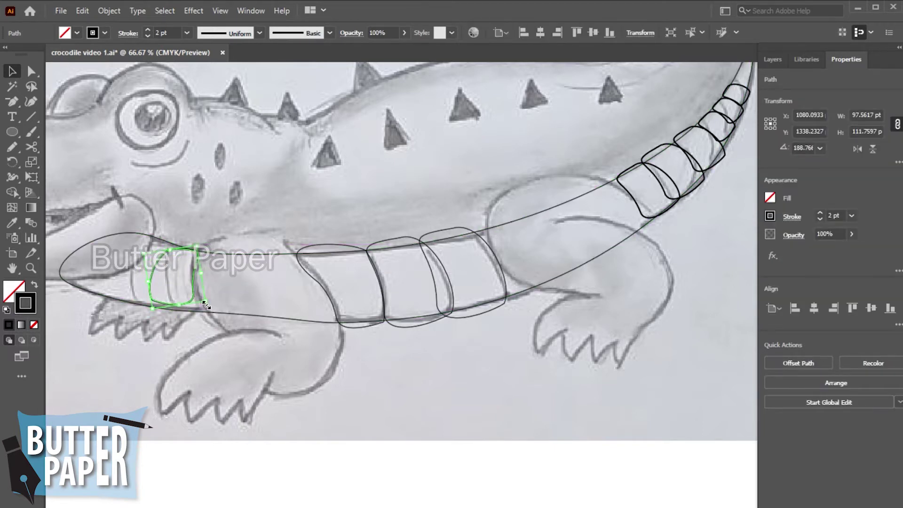
pyautogui.moveTo(205, 301); pyautogui.dragTo(210, 307)
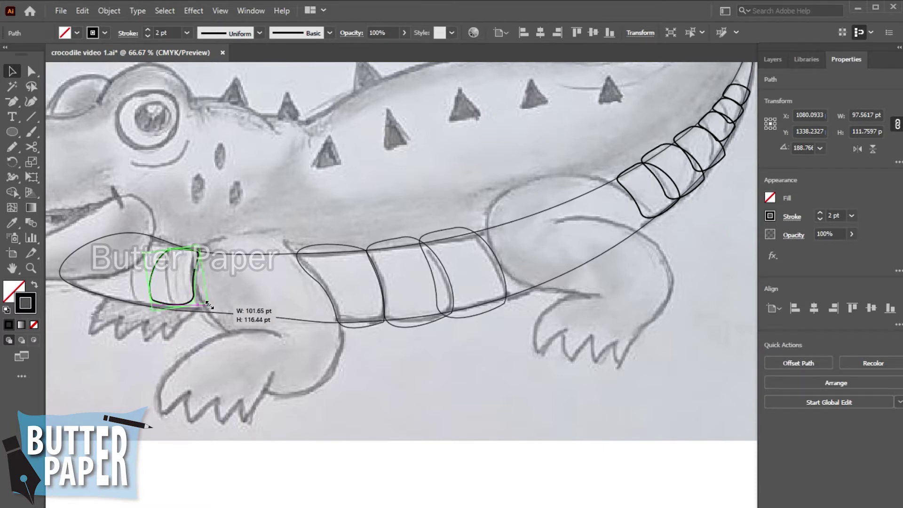
pyautogui.click(393, 411)
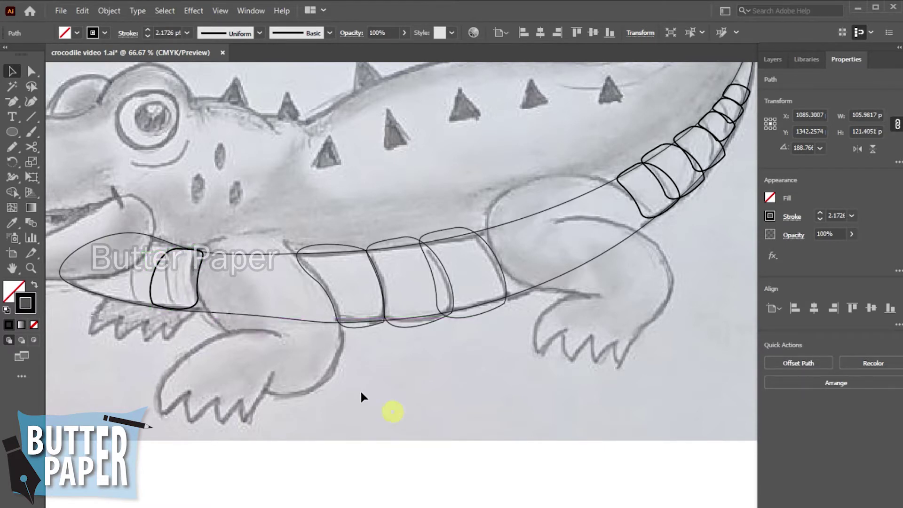
# Copy that segment further toward the snout, nudge it down-left and enlarge it
pyautogui.click(196, 294)
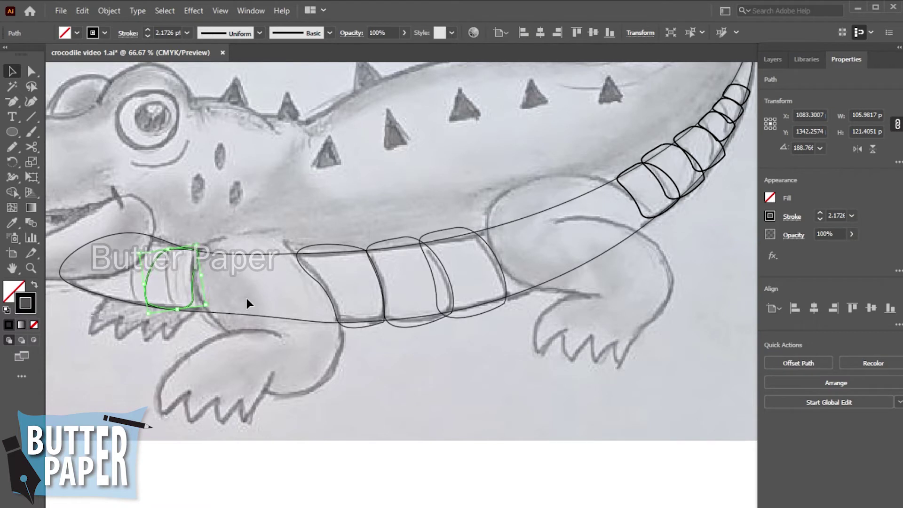
pyautogui.moveTo(148, 310); pyautogui.dragTo(108, 289)
pyautogui.click(429, 417)
pyautogui.click(147, 298)
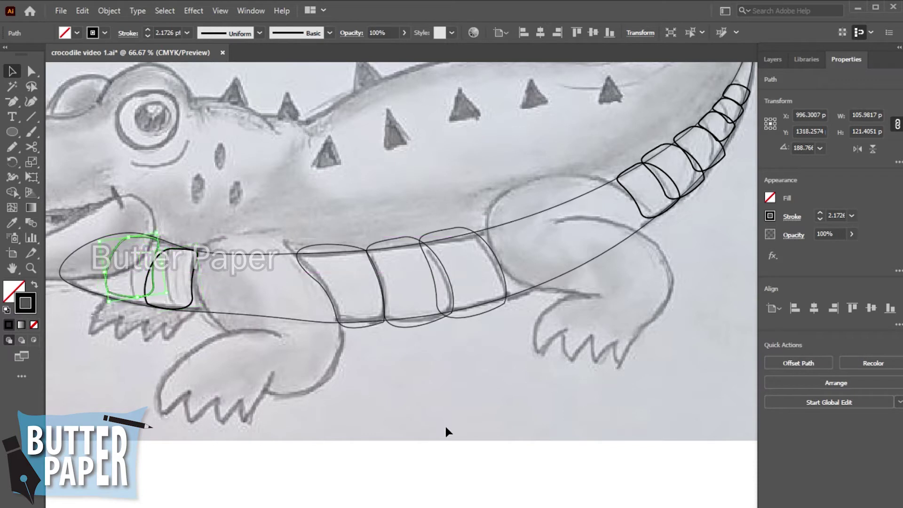
pyautogui.press('Down')
pyautogui.press('Down')
pyautogui.press('Down')
pyautogui.press('Down')
pyautogui.press('Down')
pyautogui.press('Down')
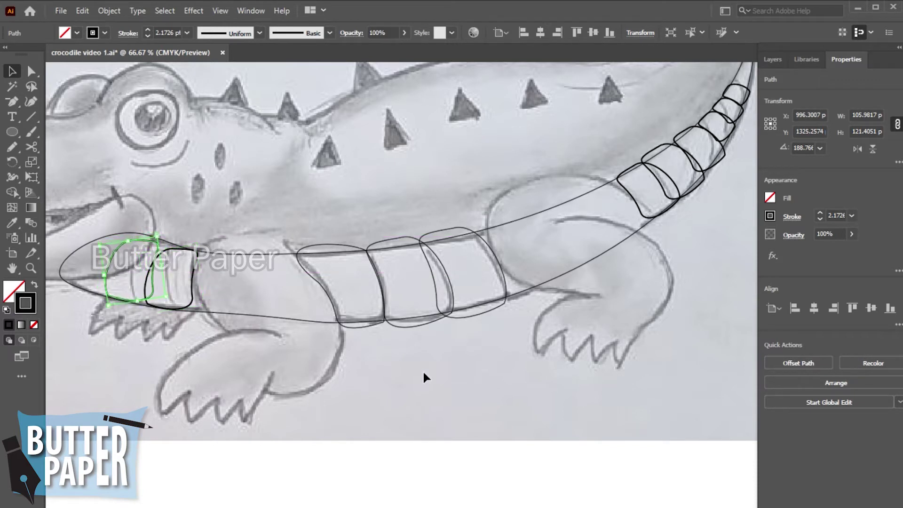
pyautogui.press('Left')
pyautogui.press('Left')
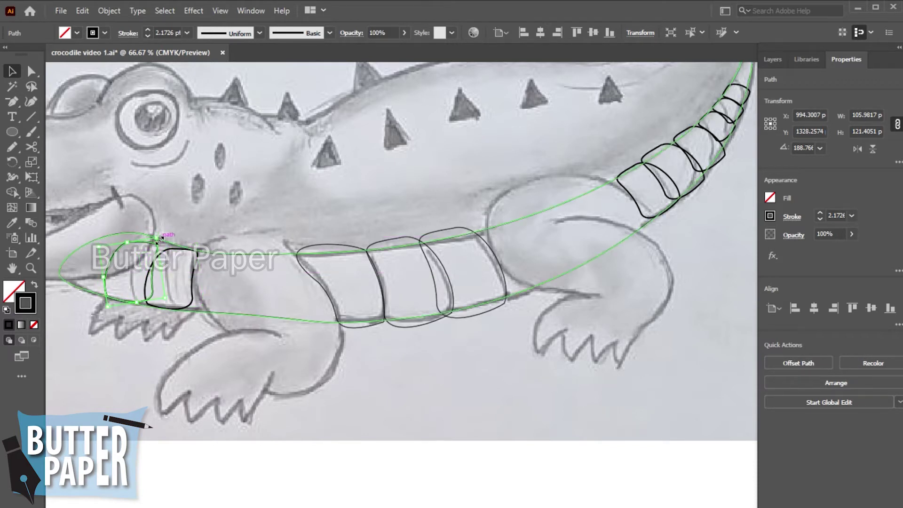
pyautogui.moveTo(157, 237); pyautogui.dragTo(160, 230)
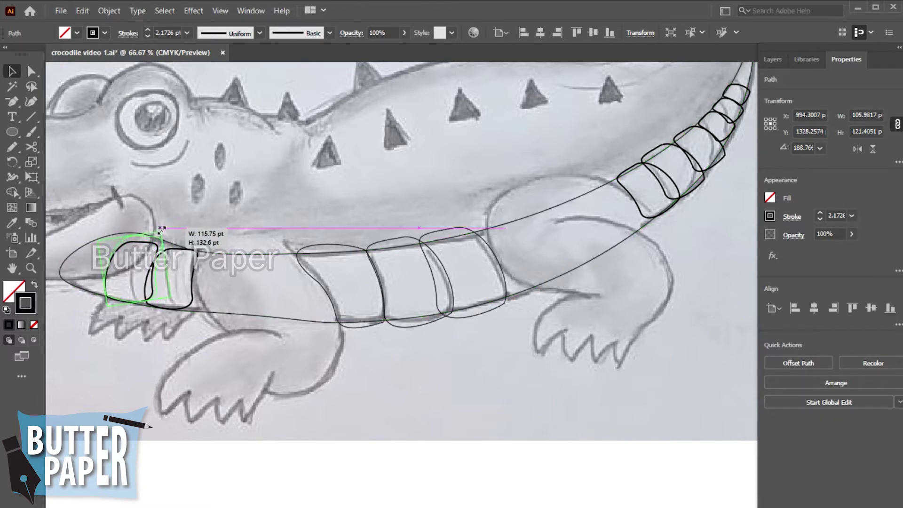
pyautogui.click(377, 396)
pyautogui.click(179, 252)
# Give the long belly outline a 2 pt stroke and zoom out to the artboard
pyautogui.click(568, 394)
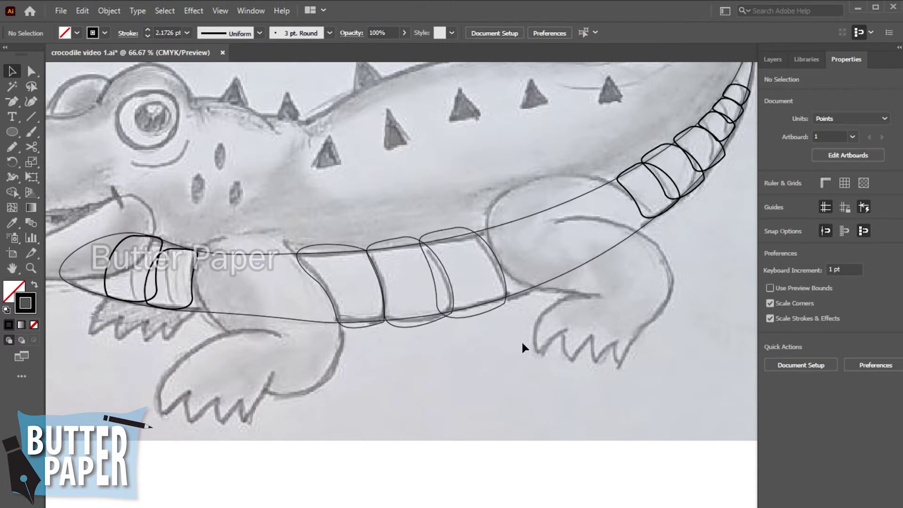
pyautogui.moveTo(490, 324); pyautogui.dragTo(367, 276)
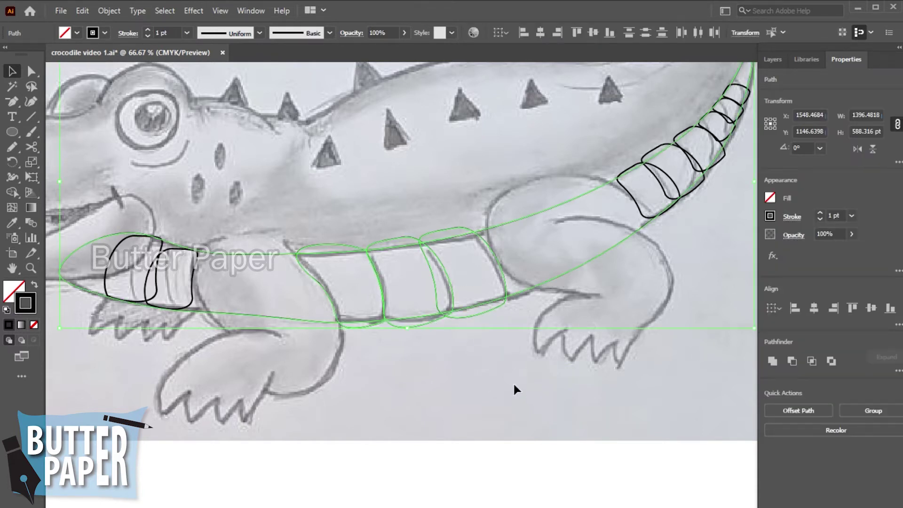
pyautogui.click(187, 33)
pyautogui.click(202, 116)
pyautogui.click(470, 428)
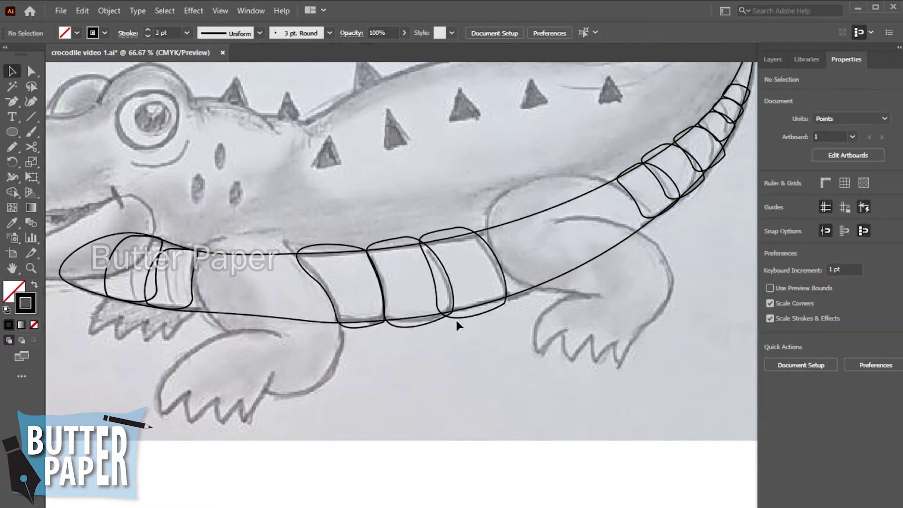
pyautogui.click(414, 323)
pyautogui.click(493, 404)
pyautogui.press('z')
pyautogui.keyDown('alt'); pyautogui.click(461, 348); pyautogui.keyUp('alt')
pyautogui.keyDown('alt'); pyautogui.click(521, 301); pyautogui.keyUp('alt')
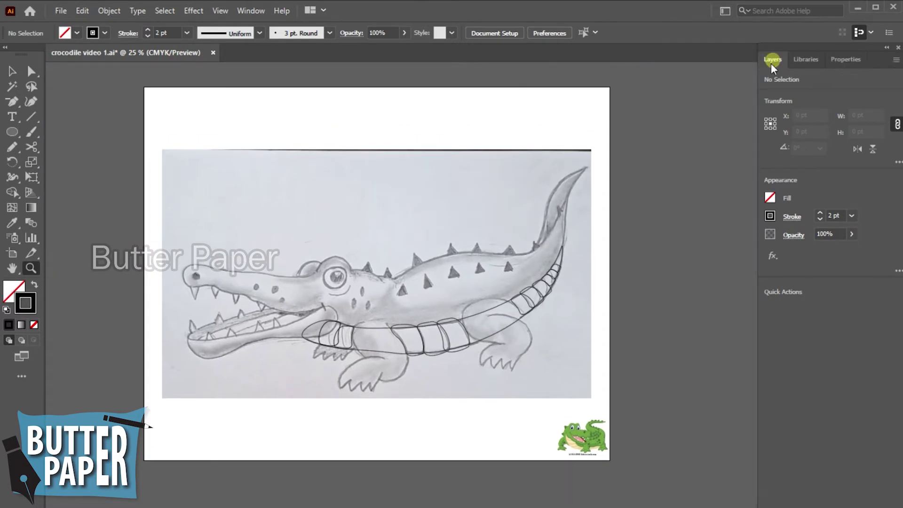
# Lock the existing layers, add a new 'front leg' layer, and zoom in on the leg
pyautogui.click(772, 60)
pyautogui.moveTo(782, 92); pyautogui.dragTo(782, 79)
pyautogui.hotkey('ctrl', 'l')
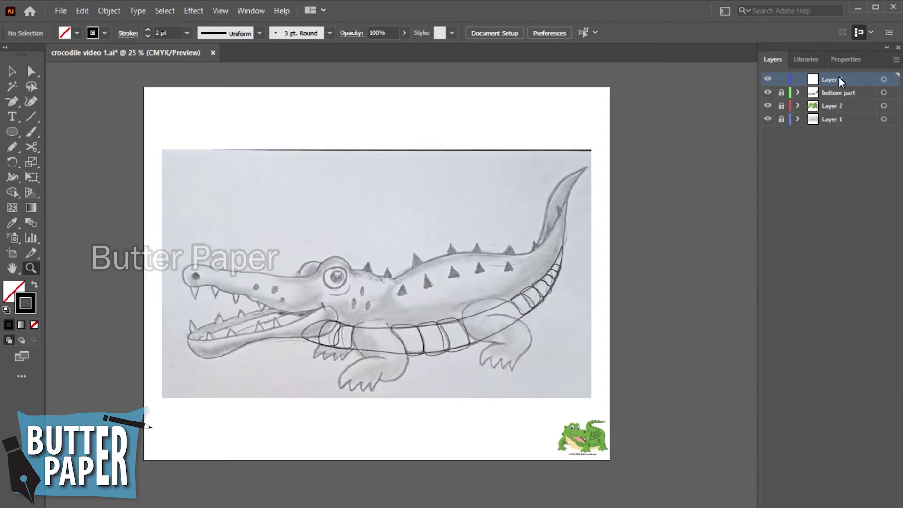
pyautogui.doubleClick(838, 79)
pyautogui.write('front leg')
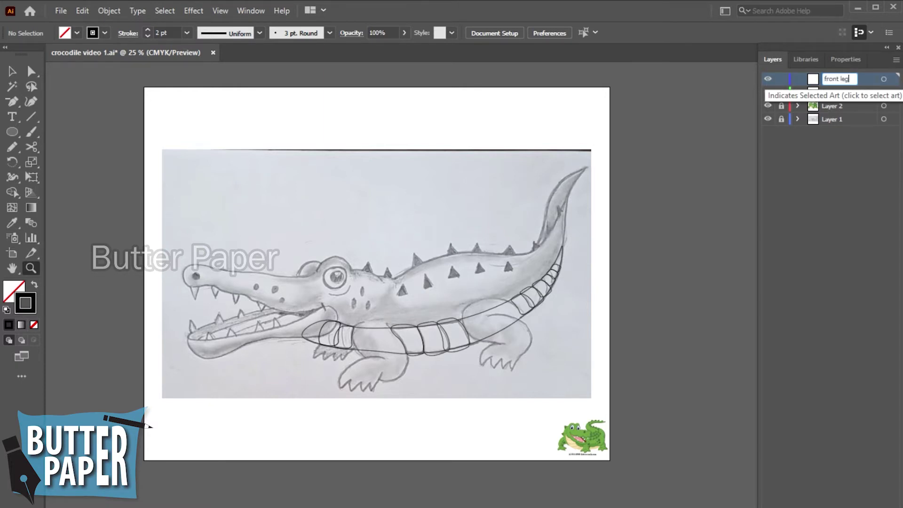
pyautogui.click(815, 158)
pyautogui.click(393, 362)
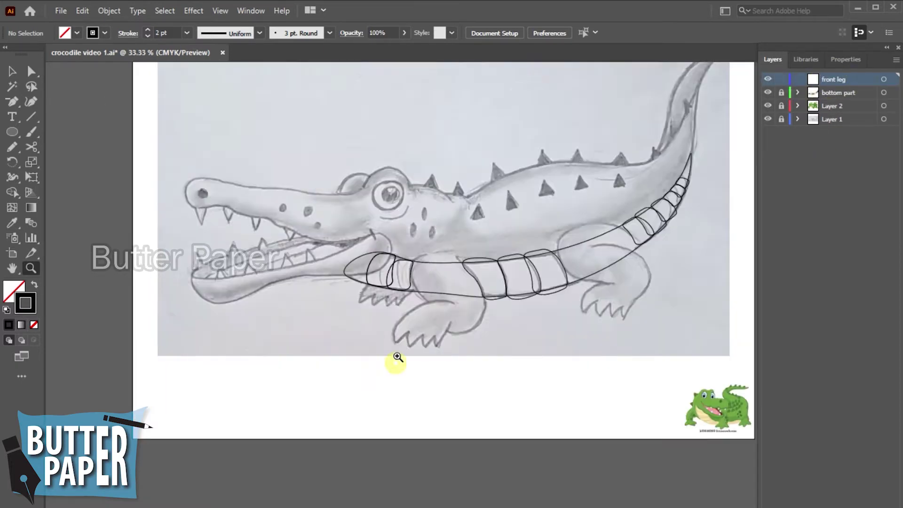
pyautogui.click(558, 317)
pyautogui.click(398, 280)
# Start the Curvature-tool outline down the front leg's front edge to the first claw
pyautogui.click(31, 102)
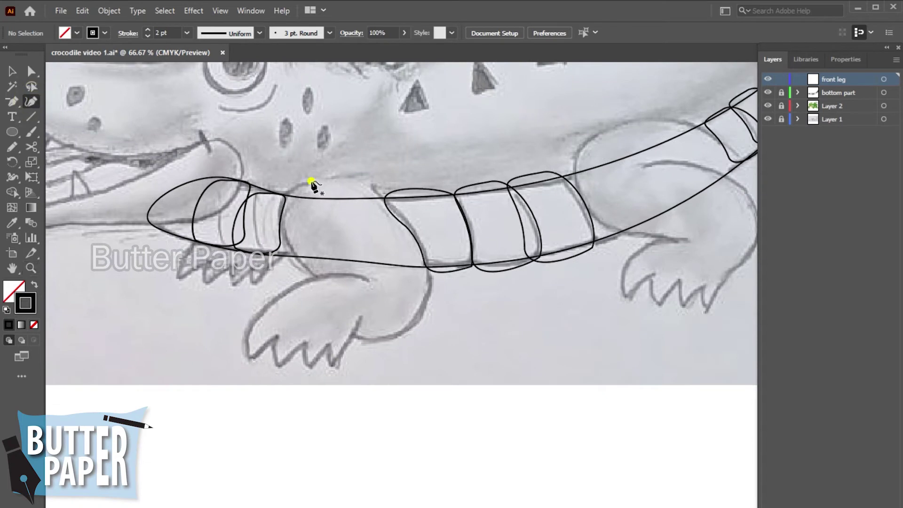
pyautogui.click(311, 180)
pyautogui.click(318, 277)
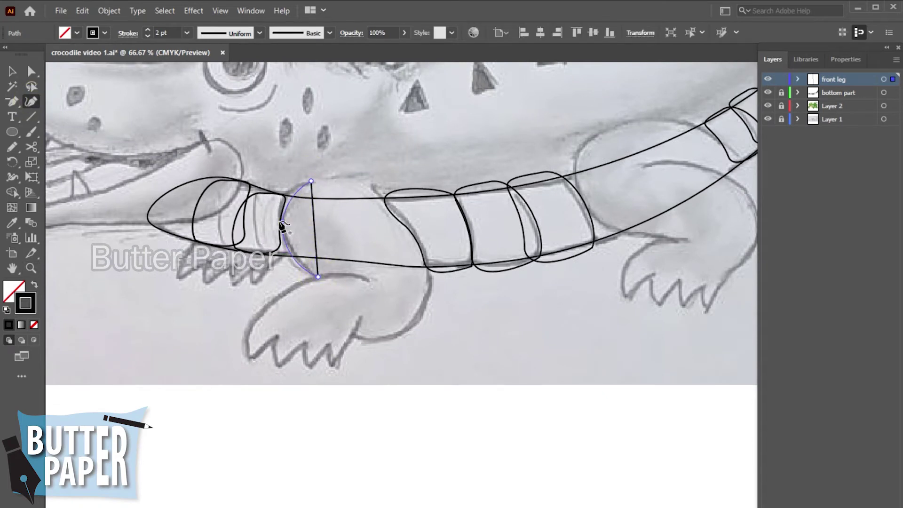
pyautogui.click(281, 221)
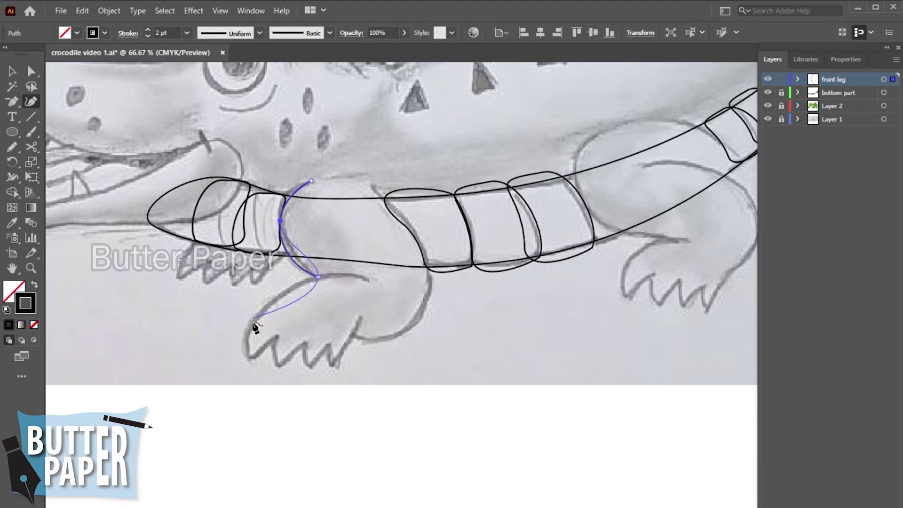
pyautogui.click(250, 359)
pyautogui.moveTo(308, 315); pyautogui.dragTo(267, 302)
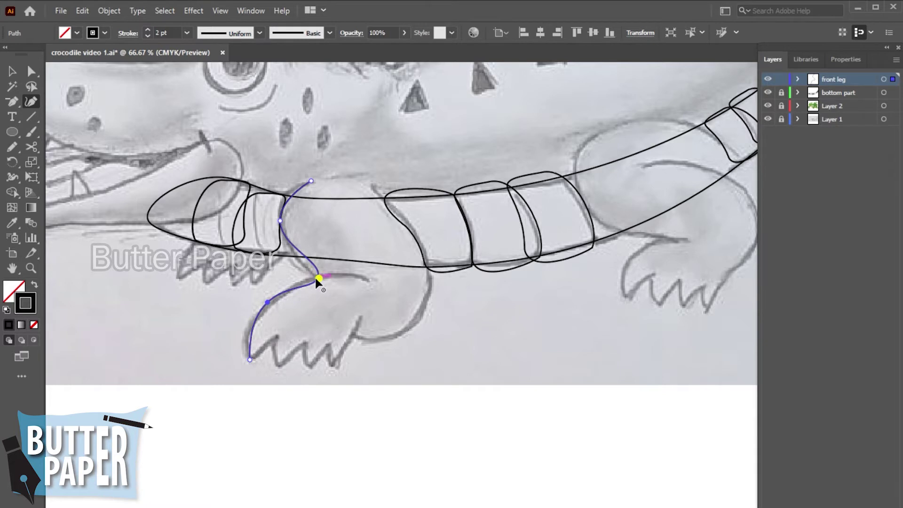
pyautogui.moveTo(318, 277); pyautogui.dragTo(314, 277)
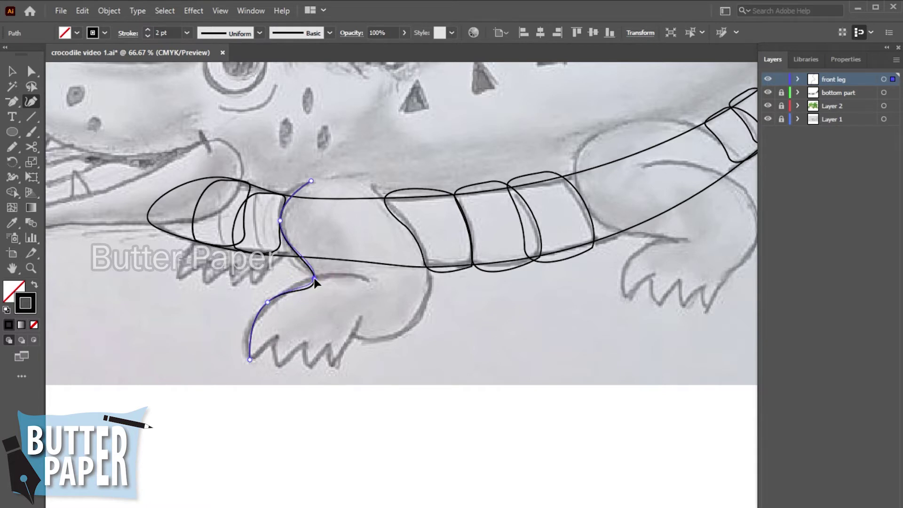
# Trace the front foot's claw tips and the gaps between them
pyautogui.click(276, 337)
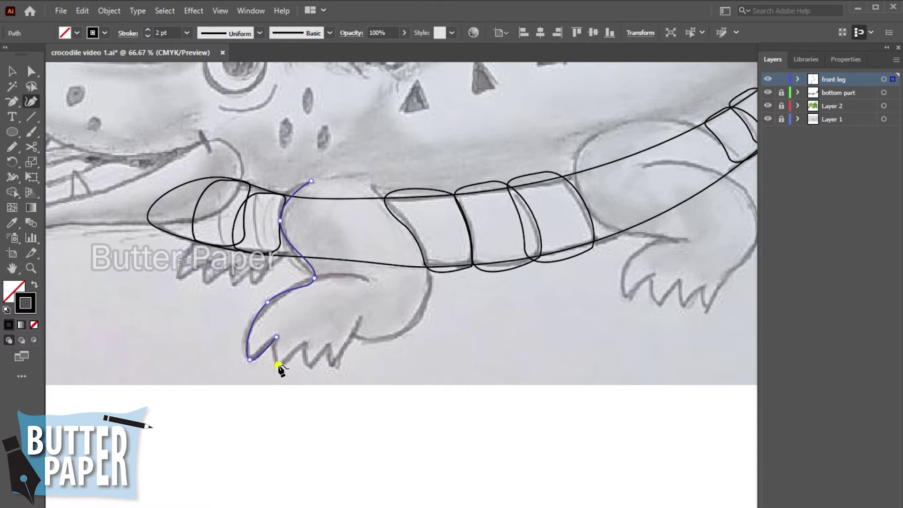
pyautogui.click(279, 364)
pyautogui.click(305, 345)
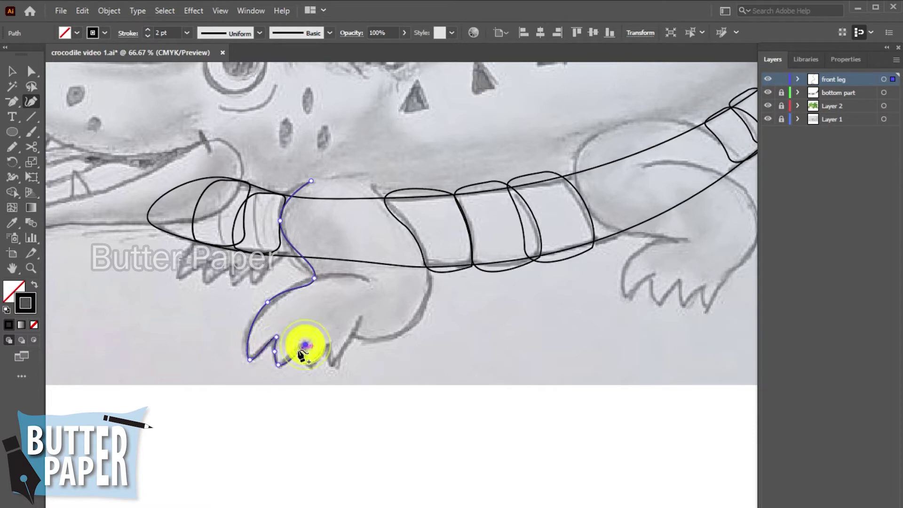
pyautogui.click(308, 365)
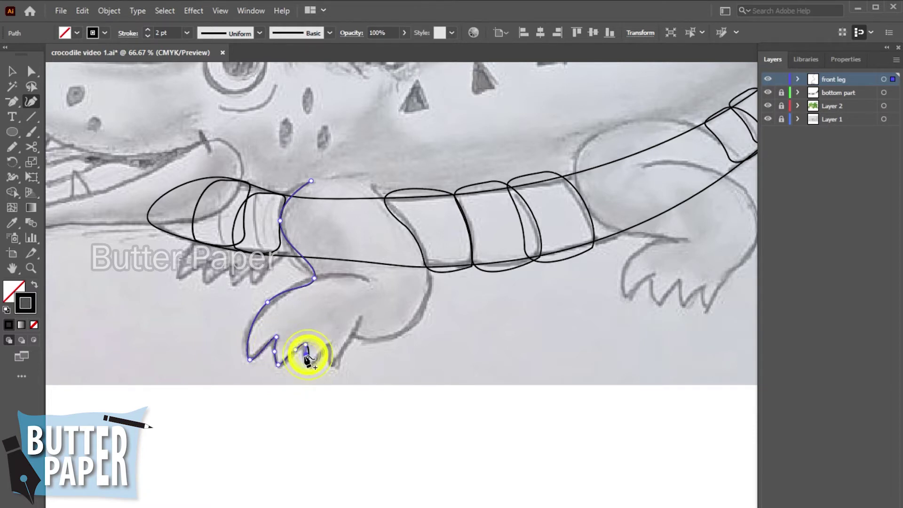
pyautogui.click(329, 343)
pyautogui.click(335, 362)
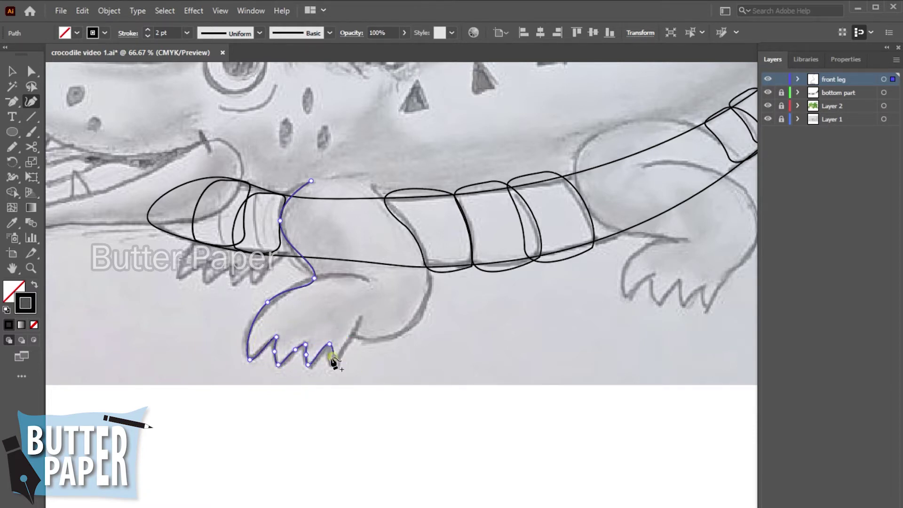
pyautogui.click(353, 333)
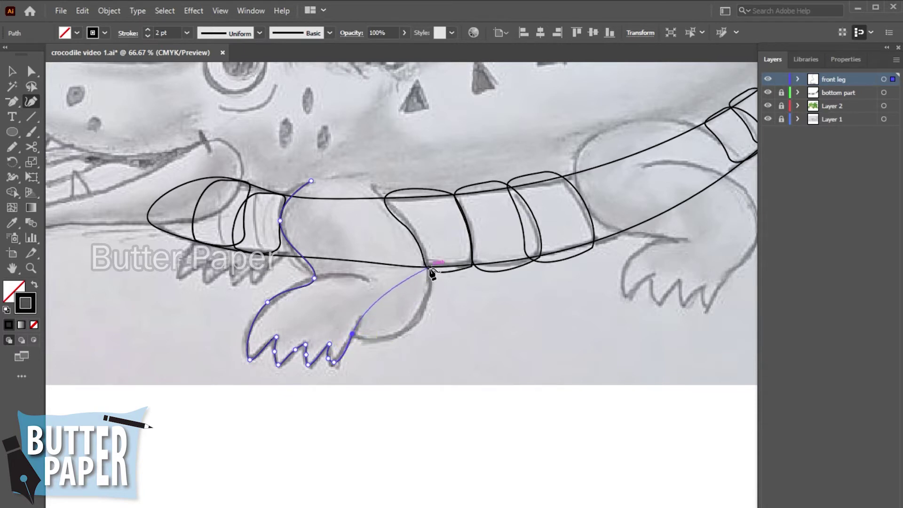
# Trace the back of the leg and close the outline at its start anchor
pyautogui.click(429, 278)
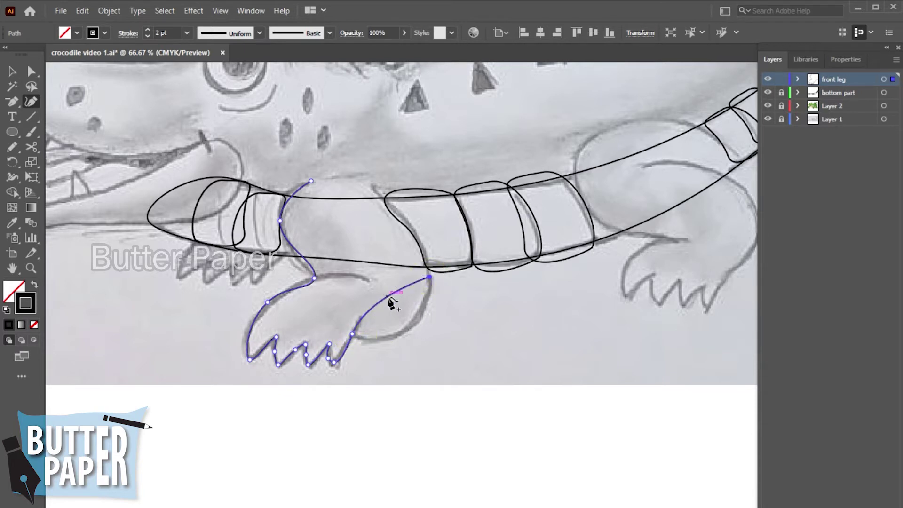
pyautogui.click(397, 337)
pyautogui.moveTo(399, 337); pyautogui.dragTo(366, 337)
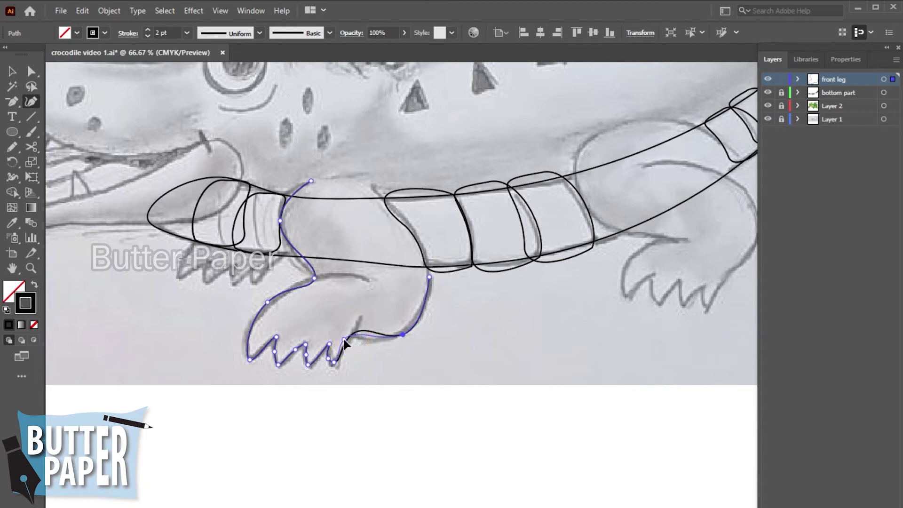
pyautogui.click(344, 341)
pyautogui.click(372, 187)
pyautogui.click(311, 180)
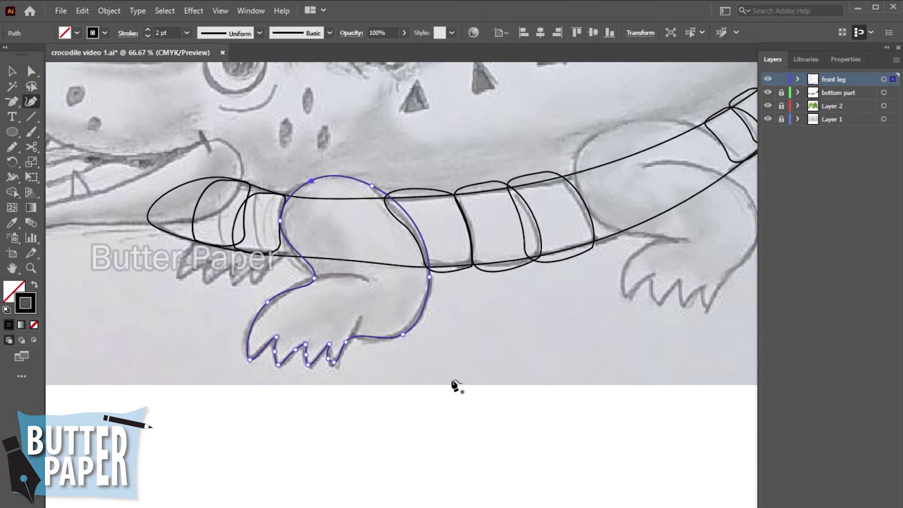
# Zoom in and smooth the front leg outline's corners at the foot and claws
pyautogui.doubleClick(359, 306)
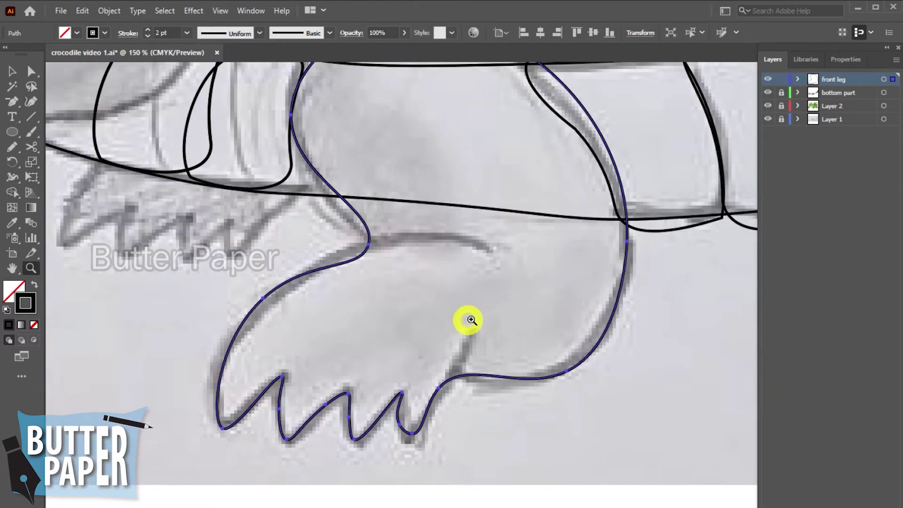
pyautogui.click(369, 245)
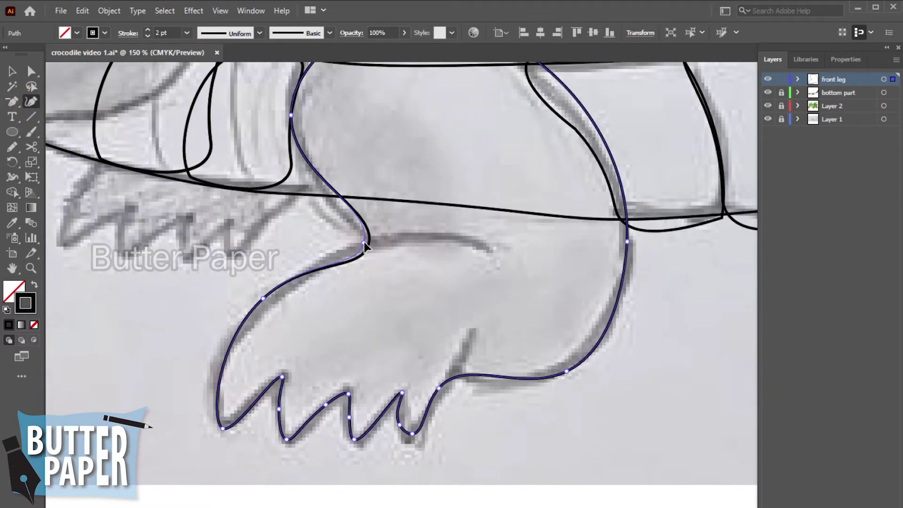
pyautogui.moveTo(363, 242); pyautogui.dragTo(360, 264)
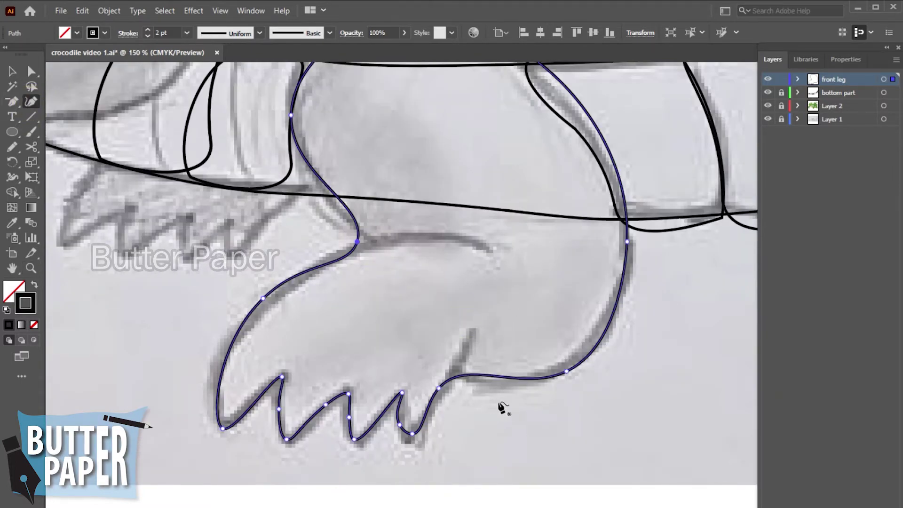
pyautogui.moveTo(400, 424)
pyautogui.mouseDown()
pyautogui.moveTo(426, 444)
pyautogui.moveTo(412, 439)
pyautogui.mouseUp()
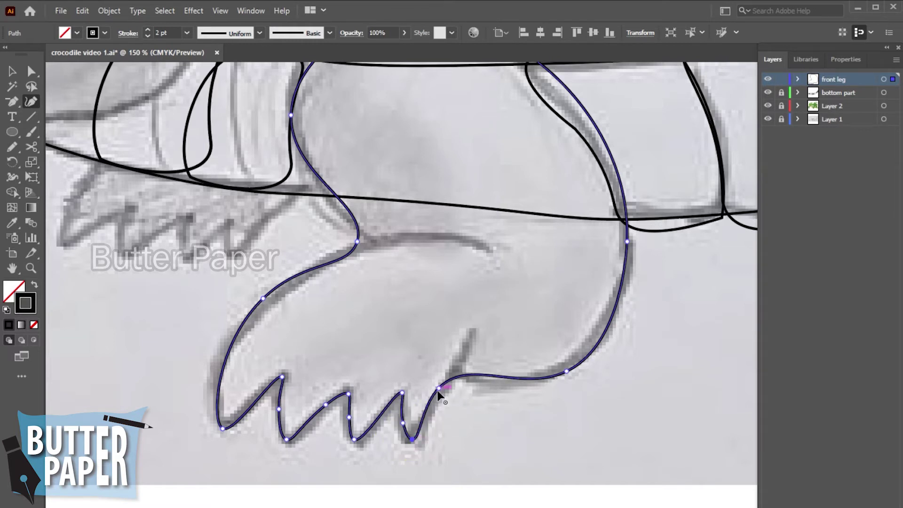
pyautogui.moveTo(439, 389); pyautogui.dragTo(444, 390)
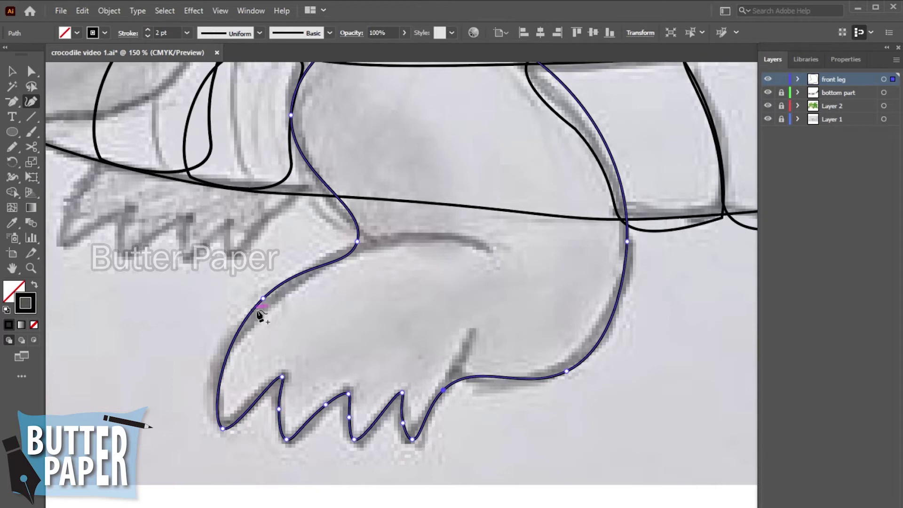
pyautogui.moveTo(262, 298); pyautogui.dragTo(258, 305)
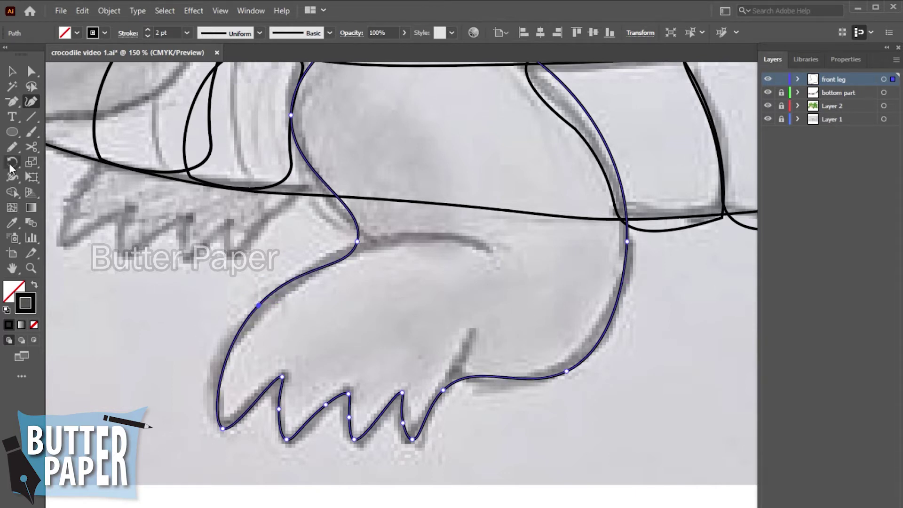
# Draw a curved crease line inside the front leg with the Pen tool
pyautogui.moveTo(13, 107); pyautogui.dragTo(47, 101)
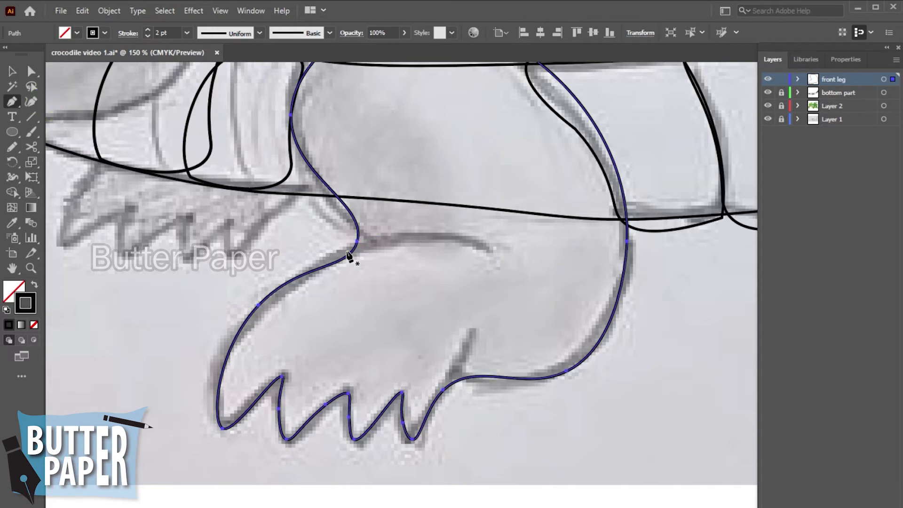
pyautogui.click(492, 251)
pyautogui.click(494, 253)
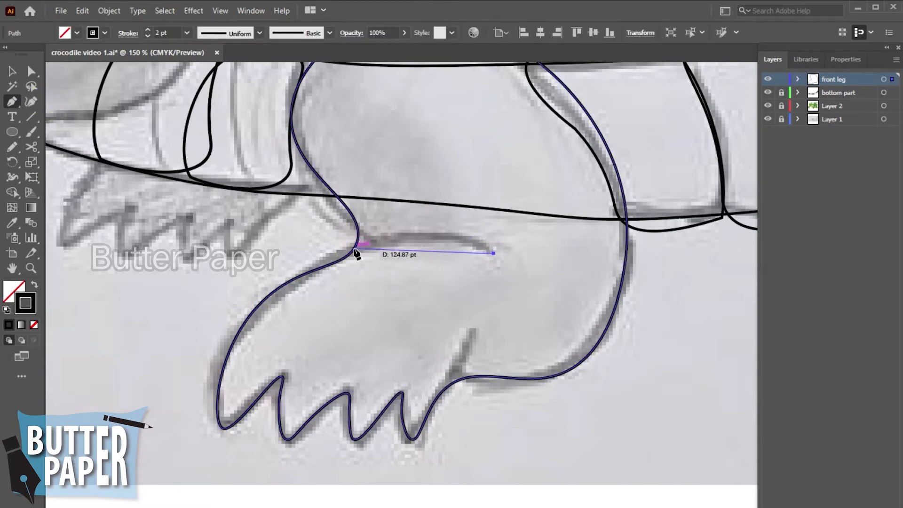
pyautogui.moveTo(354, 249)
pyautogui.mouseDown()
pyautogui.moveTo(282, 290)
pyautogui.moveTo(295, 288)
pyautogui.moveTo(287, 280)
pyautogui.moveTo(278, 303)
pyautogui.moveTo(292, 283)
pyautogui.mouseUp()
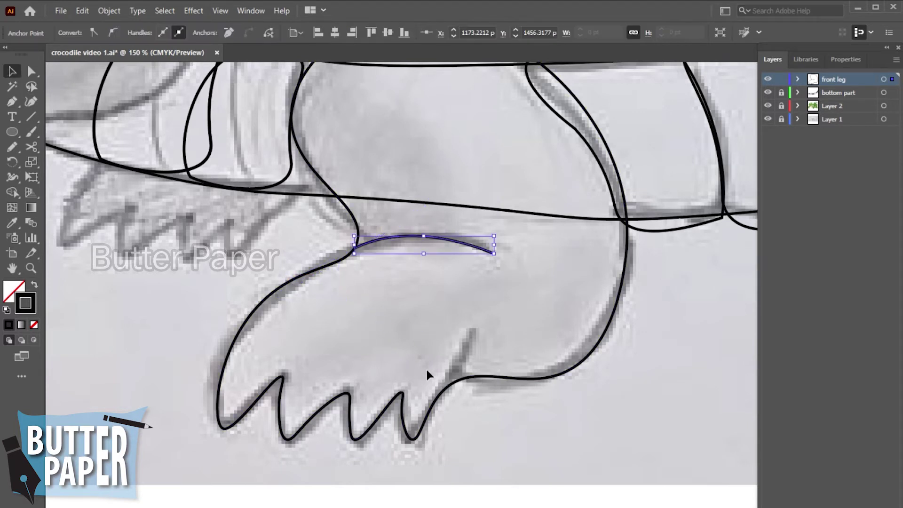
pyautogui.keyDown('ctrl'); pyautogui.click(463, 373); pyautogui.keyUp('ctrl')
# Draw a short curved toe line above the claws, then zoom out
pyautogui.click(14, 104)
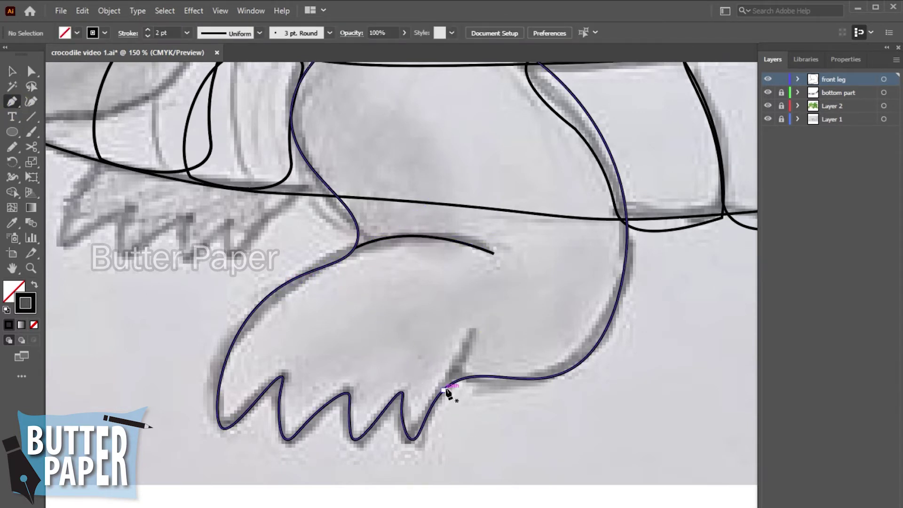
pyautogui.click(443, 390)
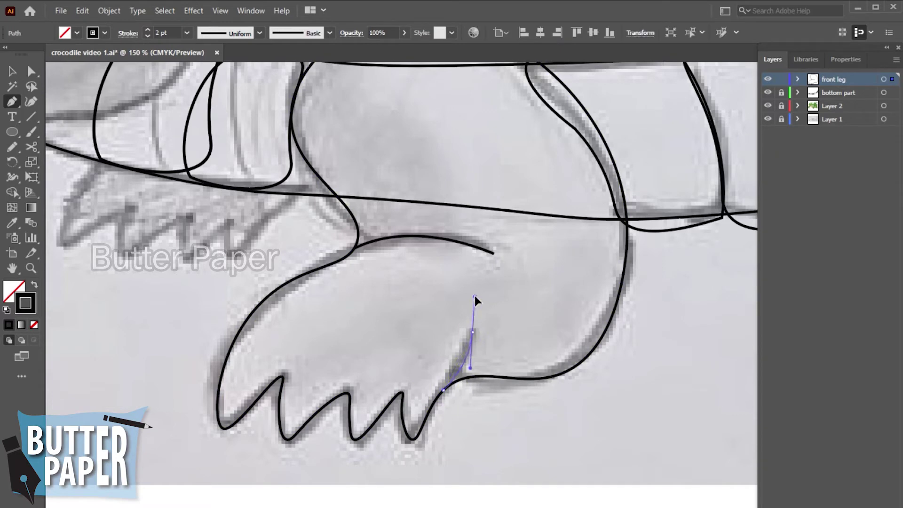
pyautogui.moveTo(475, 307); pyautogui.dragTo(475, 298)
pyautogui.keyDown('ctrl'); pyautogui.click(532, 329); pyautogui.keyUp('ctrl')
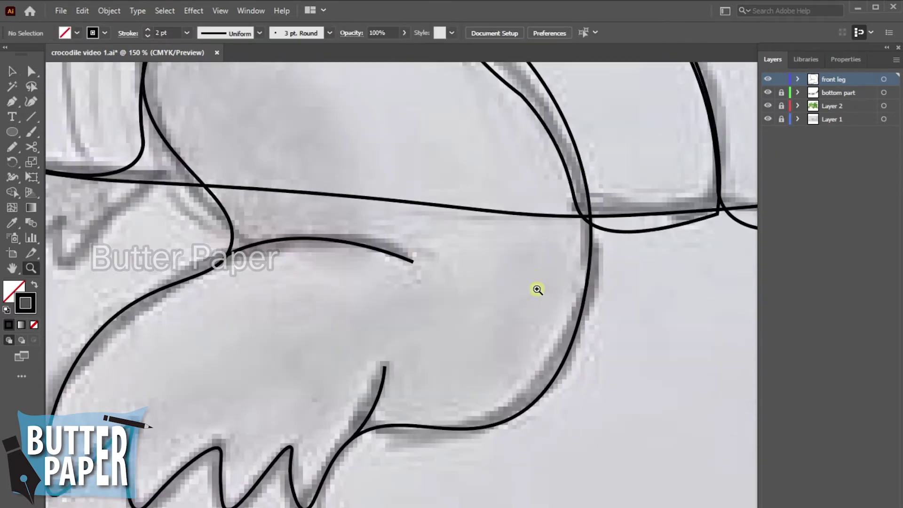
pyautogui.keyDown('alt'); pyautogui.click(536, 288); pyautogui.keyUp('alt')
pyautogui.keyDown('alt'); pyautogui.click(508, 349); pyautogui.keyUp('alt')
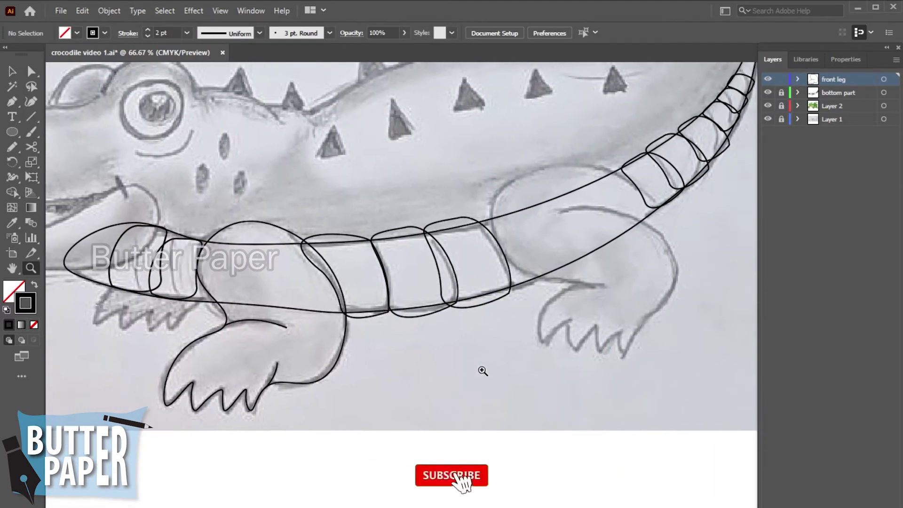
# Zoom in on the back leg and add a new 'back leg' layer
pyautogui.click(517, 318)
pyautogui.hotkey('ctrl', 'l')
pyautogui.doubleClick(834, 79)
pyautogui.write('back leg')
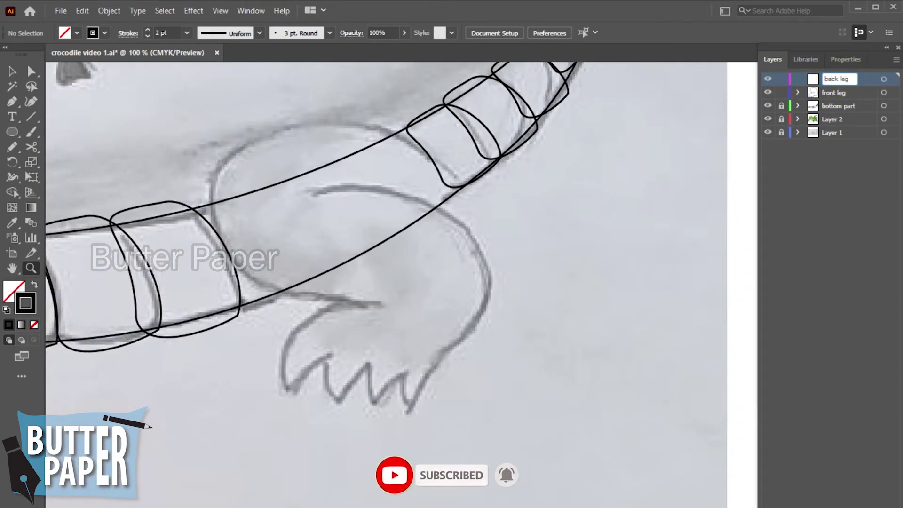
pyautogui.click(810, 221)
# Trace the back leg's thigh curve down toward the toes with the Curvature tool
pyautogui.click(30, 101)
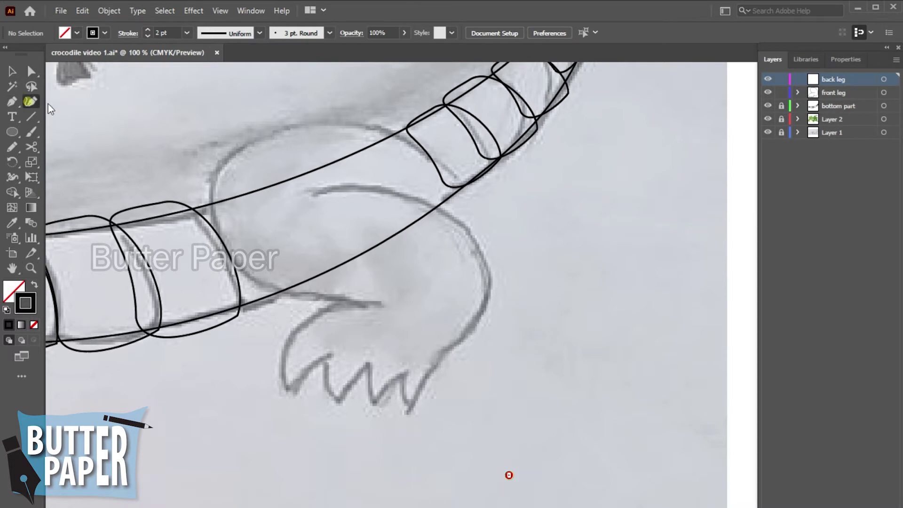
pyautogui.click(461, 181)
pyautogui.click(381, 117)
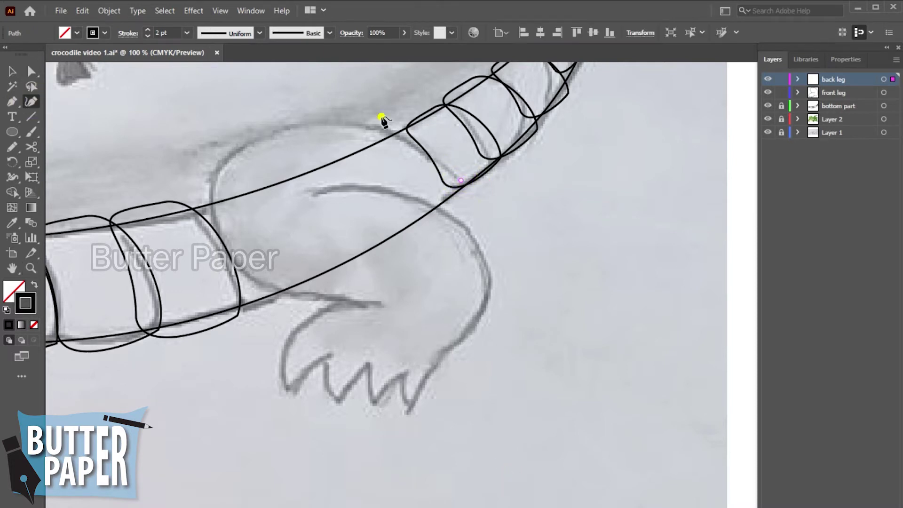
pyautogui.click(217, 178)
pyautogui.click(342, 299)
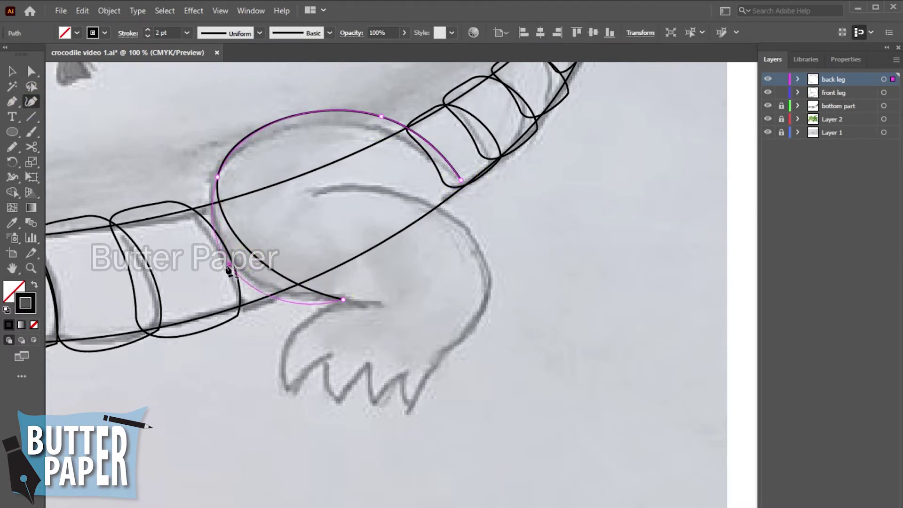
pyautogui.moveTo(242, 261); pyautogui.dragTo(215, 236)
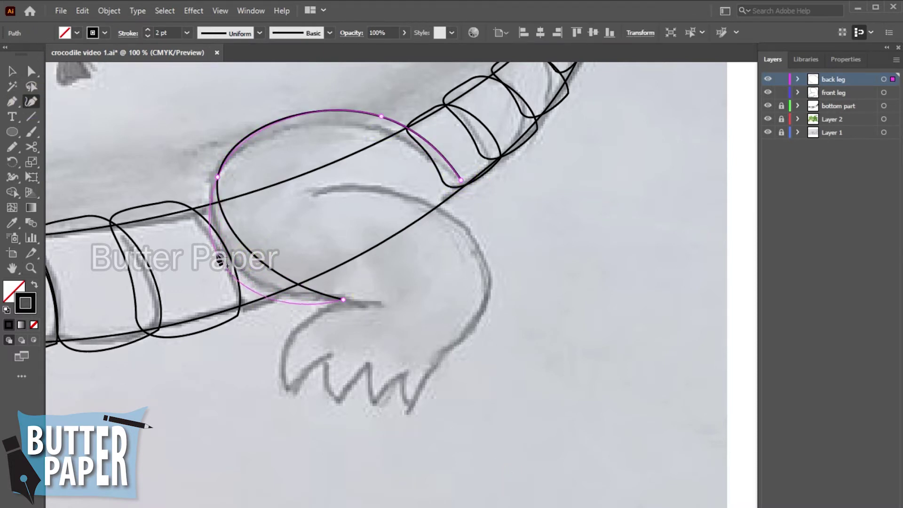
pyautogui.click(313, 314)
# Trace the four toes of the back foot
pyautogui.click(289, 393)
pyautogui.click(324, 355)
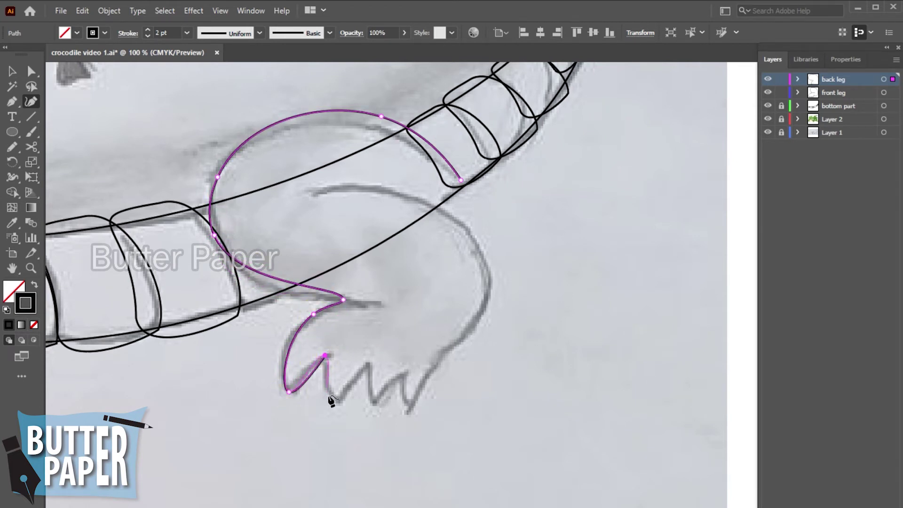
pyautogui.click(338, 403)
pyautogui.click(324, 379)
pyautogui.click(367, 363)
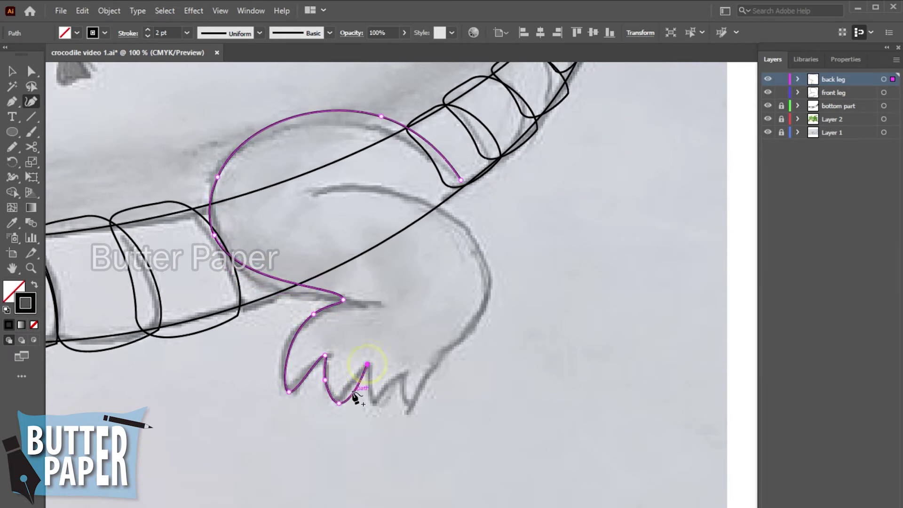
pyautogui.click(351, 385)
pyautogui.click(376, 399)
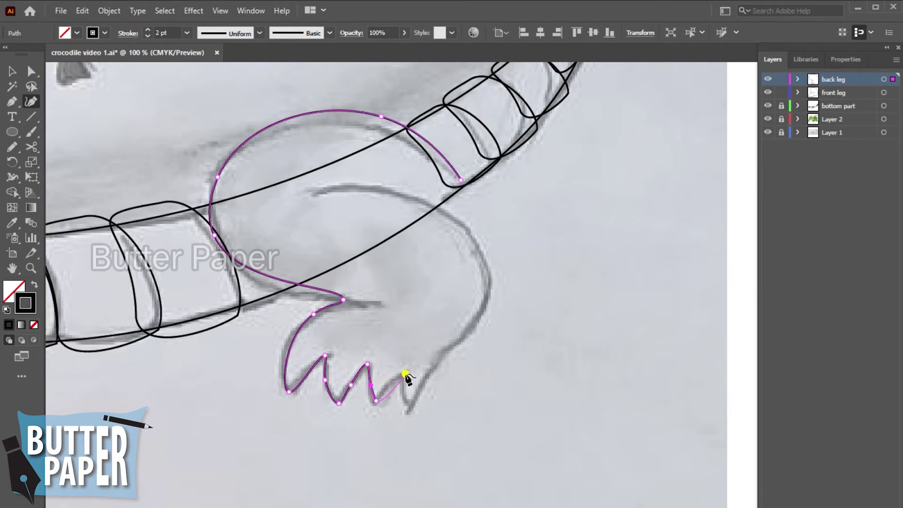
pyautogui.click(388, 380)
pyautogui.click(408, 409)
pyautogui.click(403, 391)
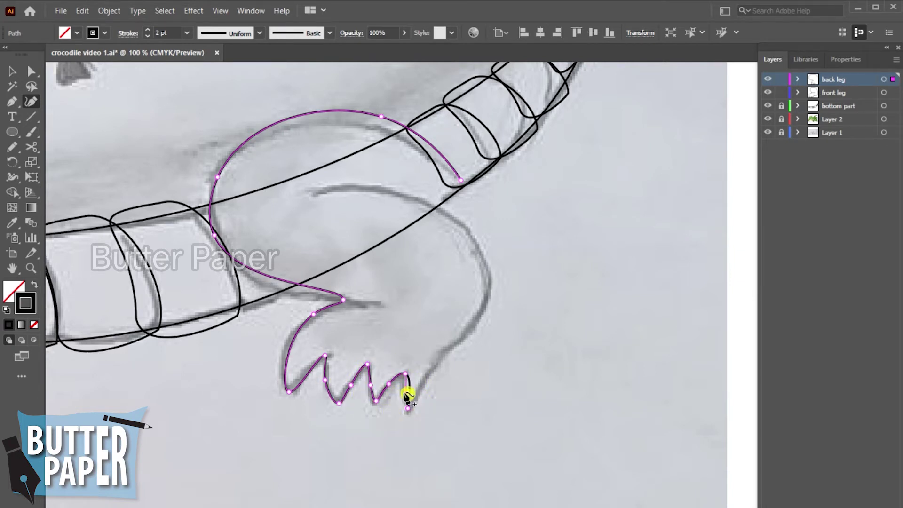
# Run the outline up the back of the leg and close it at its start anchor
pyautogui.click(459, 342)
pyautogui.click(436, 363)
pyautogui.click(466, 230)
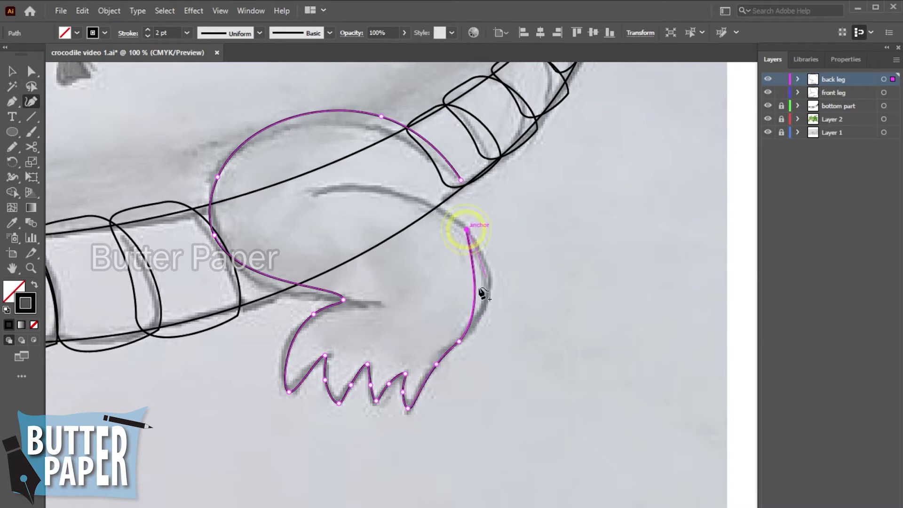
pyautogui.click(487, 281)
pyautogui.click(315, 191)
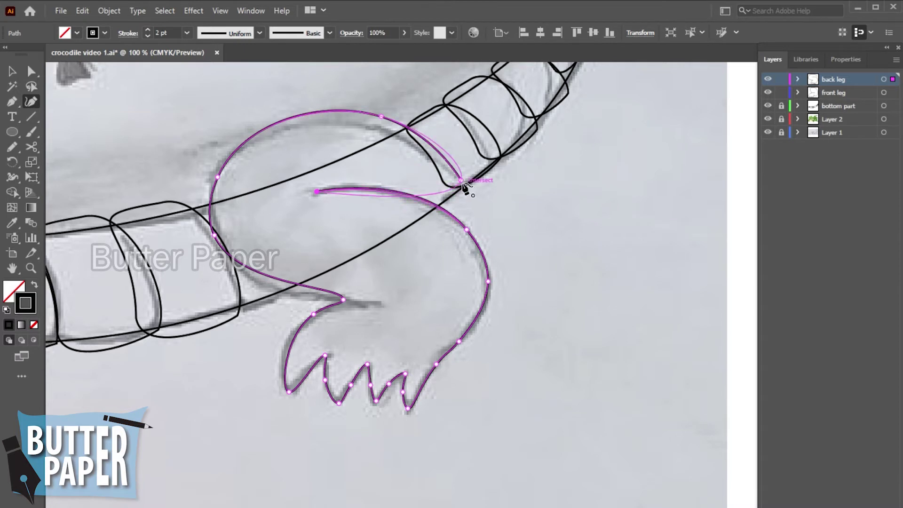
pyautogui.moveTo(317, 192); pyautogui.dragTo(434, 209)
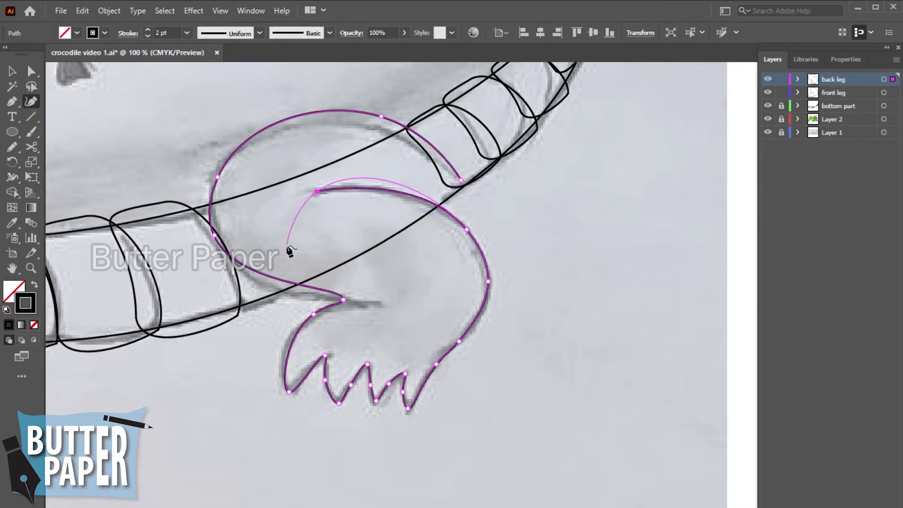
pyautogui.click(460, 181)
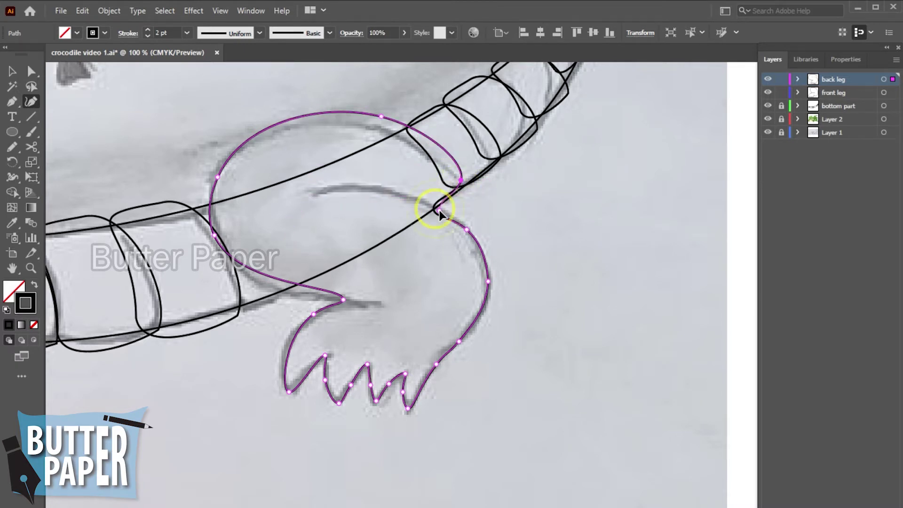
pyautogui.press('v')
pyautogui.click(619, 208)
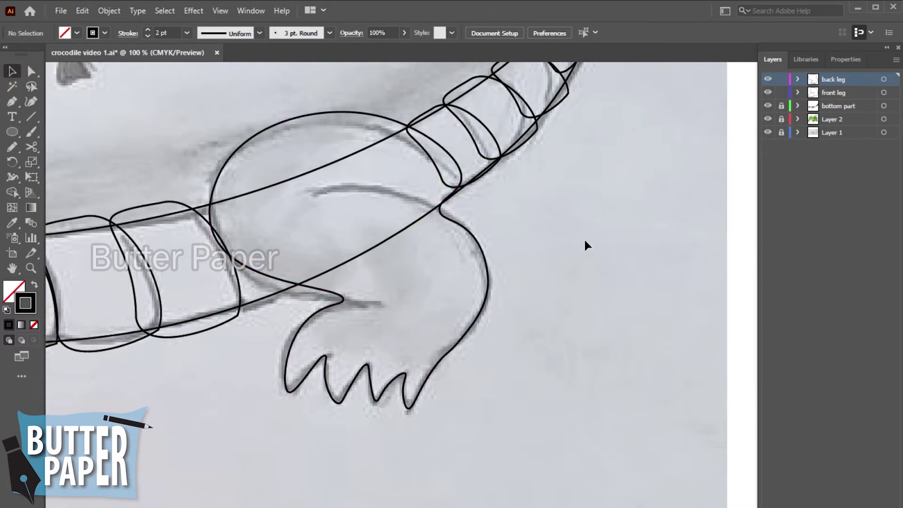
# Draw the curved crease line inside the back leg, then zoom out
pyautogui.click(439, 209)
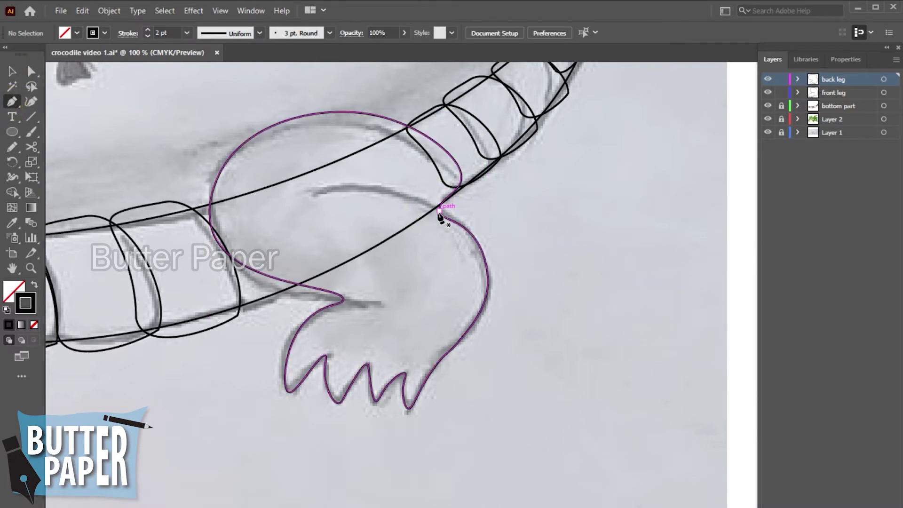
pyautogui.moveTo(314, 193); pyautogui.dragTo(300, 208)
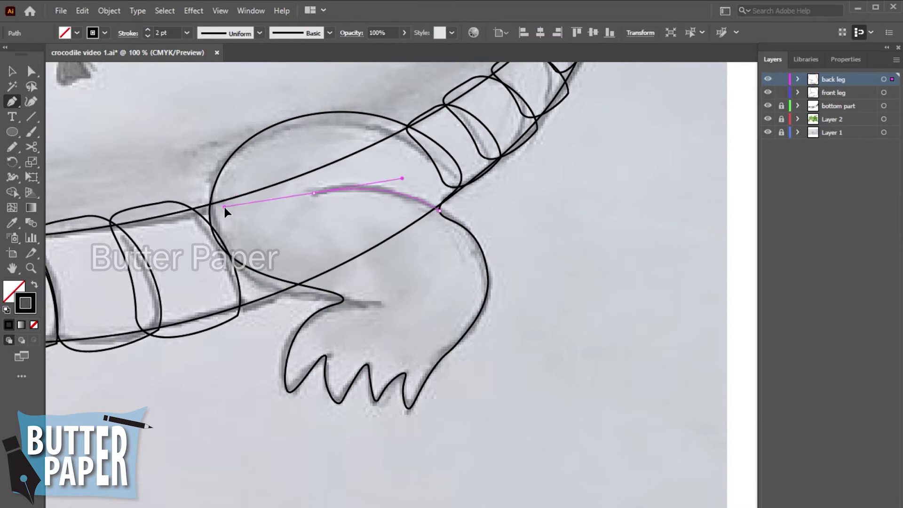
pyautogui.moveTo(218, 218); pyautogui.dragTo(242, 221)
pyautogui.press('v')
pyautogui.click(535, 246)
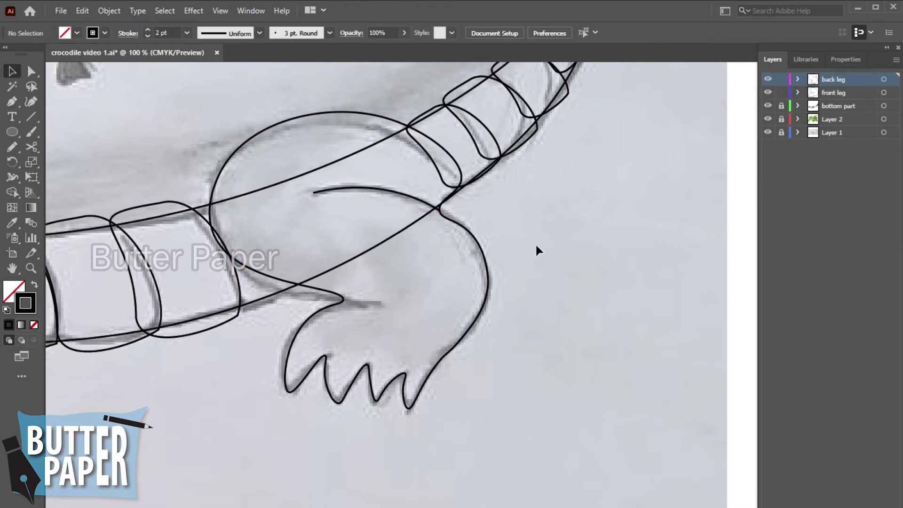
pyautogui.press('z')
pyautogui.keyDown('alt'); pyautogui.click(534, 242); pyautogui.keyUp('alt')
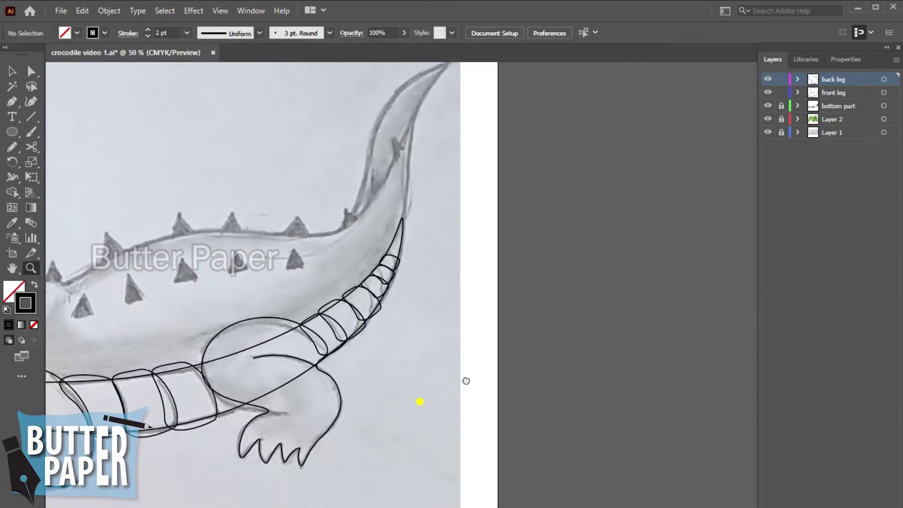
# Save, lock the back leg, front leg and bottom part layers, and add Layer 6
pyautogui.hotkey('ctrl', 's')
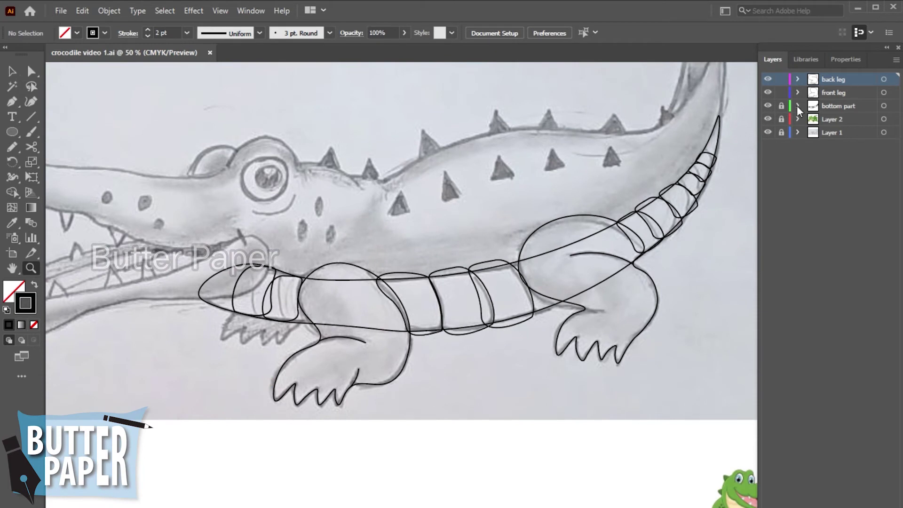
pyautogui.moveTo(784, 105); pyautogui.dragTo(781, 79)
pyautogui.hotkey('ctrl', 'l')
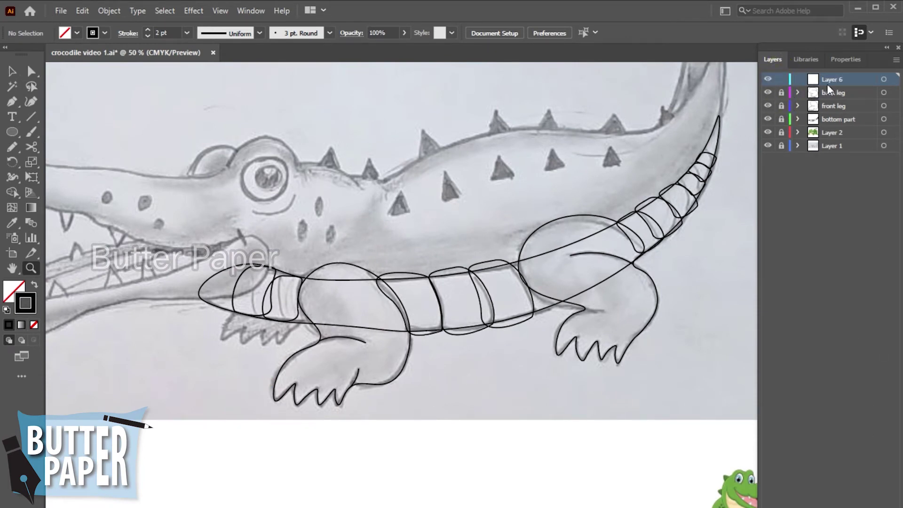
pyautogui.click(252, 371)
pyautogui.click(564, 294)
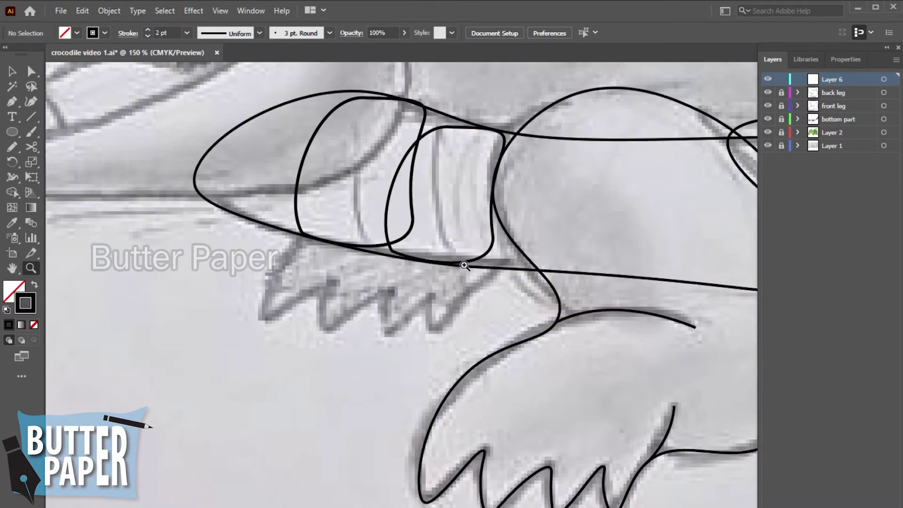
# Start a Curvature-tool outline of the far front foot around its first toes
pyautogui.click(31, 101)
pyautogui.click(310, 222)
pyautogui.click(262, 317)
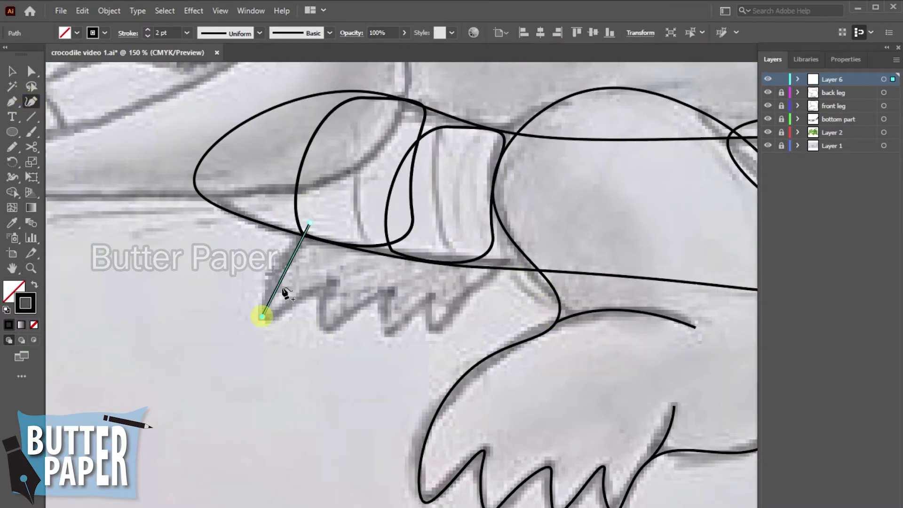
pyautogui.click(274, 276)
pyautogui.click(330, 282)
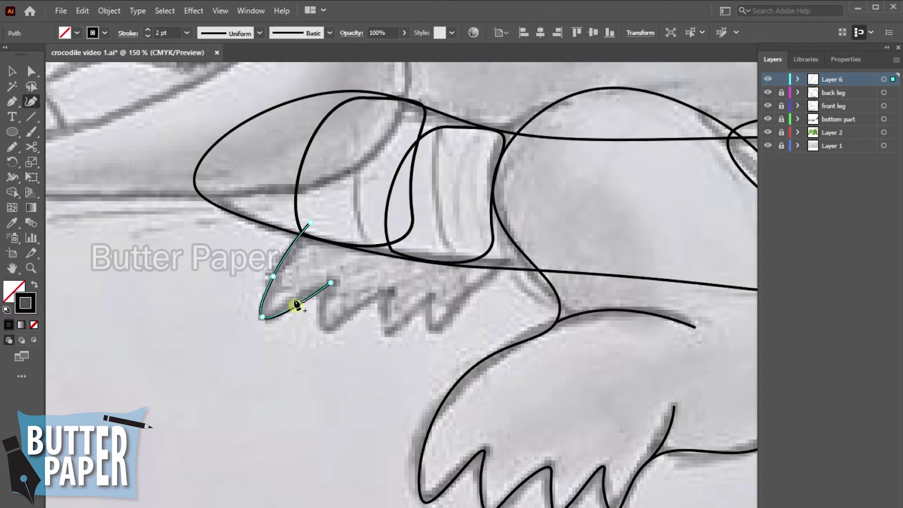
pyautogui.click(328, 326)
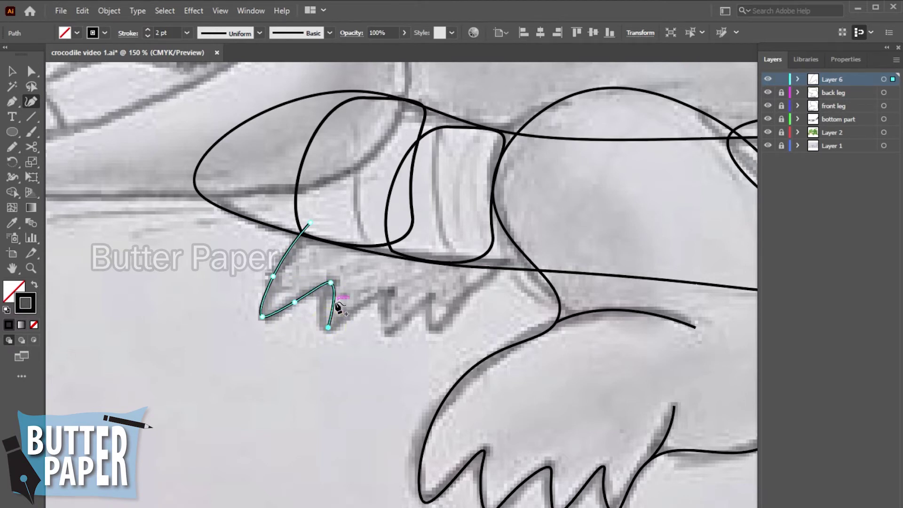
pyautogui.click(320, 303)
pyautogui.click(352, 310)
pyautogui.click(390, 290)
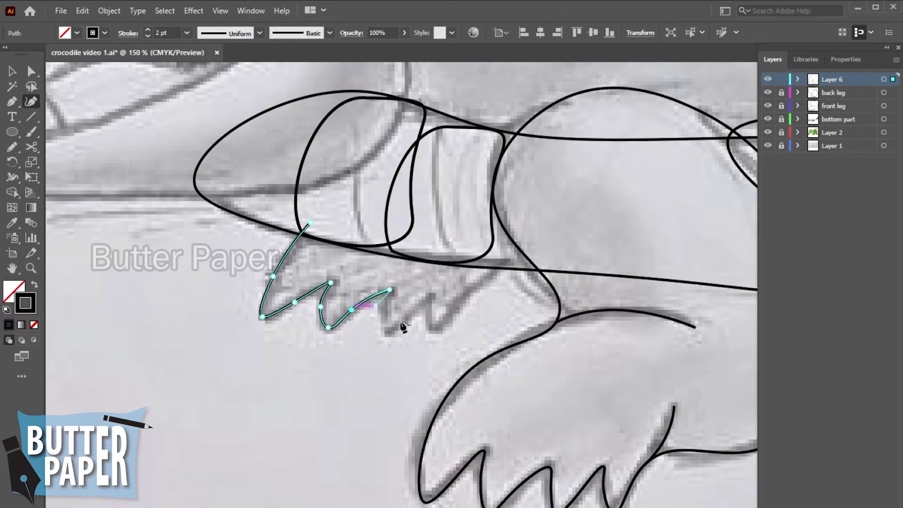
# Trace the remaining toes up to the front leg and close the foot outline
pyautogui.click(389, 332)
pyautogui.click(386, 307)
pyautogui.click(430, 297)
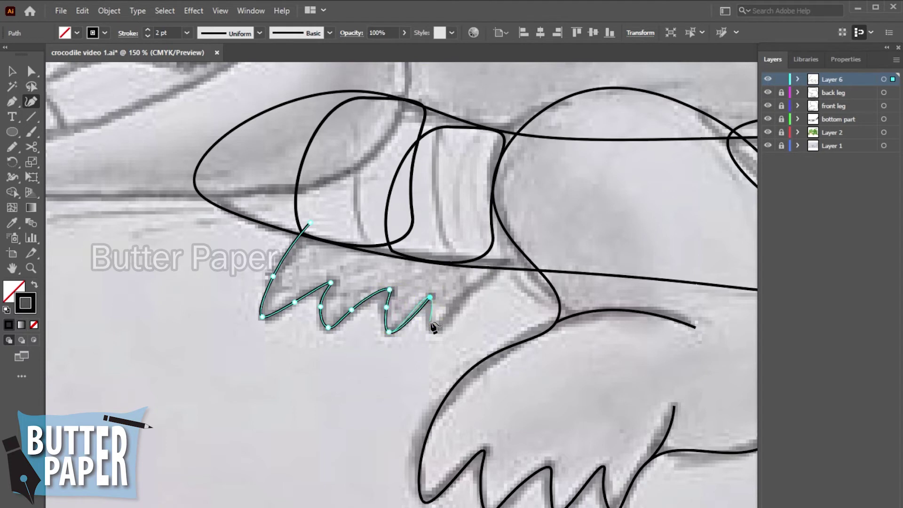
pyautogui.click(432, 329)
pyautogui.click(429, 313)
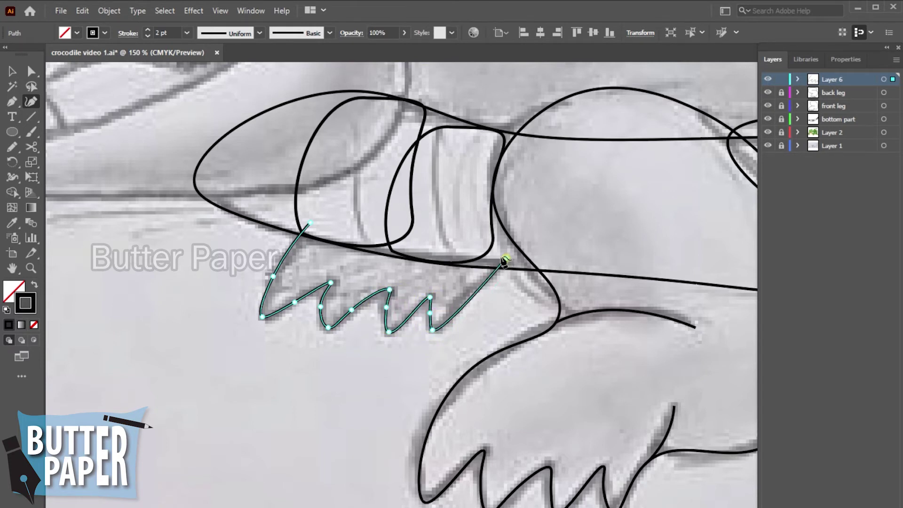
pyautogui.click(505, 258)
pyautogui.click(312, 223)
pyautogui.click(473, 286)
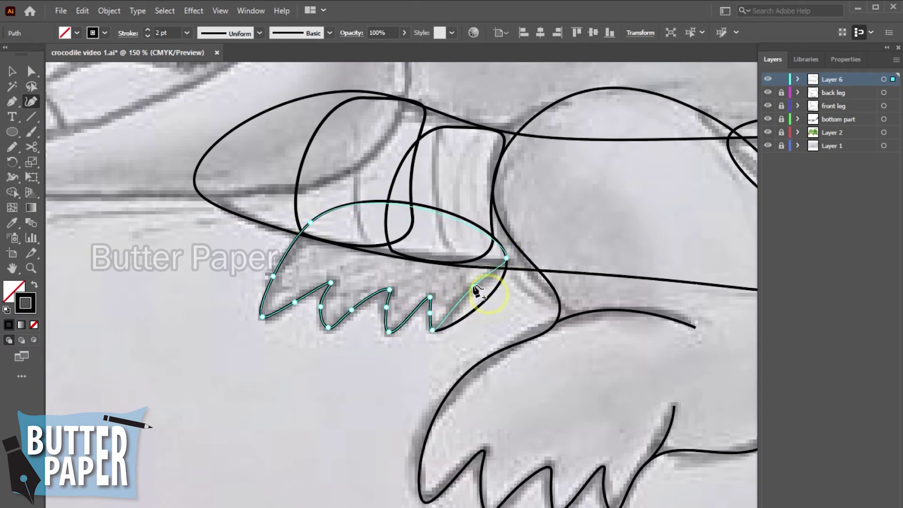
# Deselect the finished foot outline and zoom out to view the whole crocodile
pyautogui.click(12, 71)
pyautogui.click(153, 340)
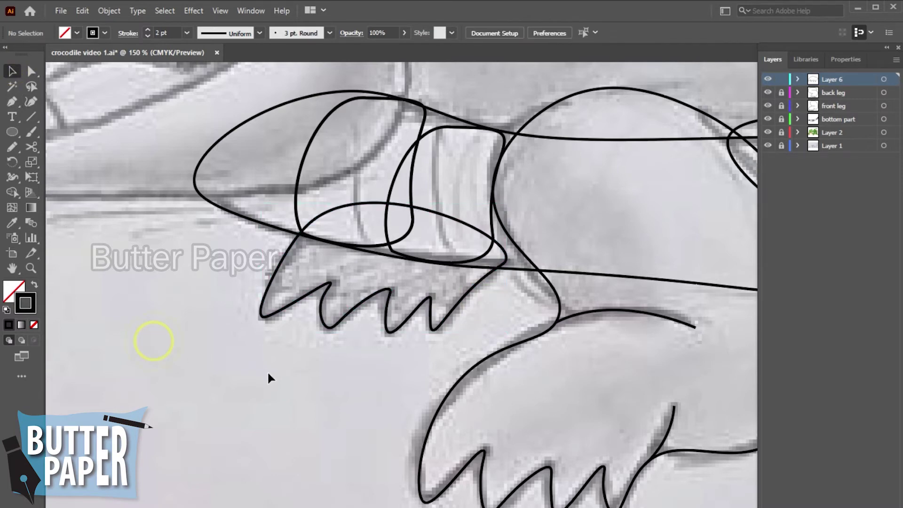
pyautogui.press('z')
pyautogui.keyDown('alt'); pyautogui.click(387, 343); pyautogui.keyUp('alt')
pyautogui.keyDown('alt'); pyautogui.click(548, 276); pyautogui.keyUp('alt')
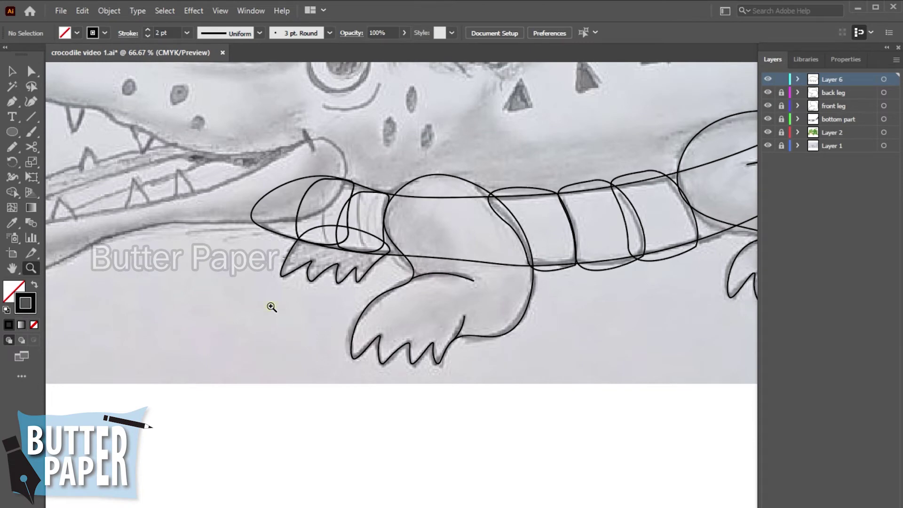
# Save the document and name the new top layer 'eye'
pyautogui.keyDown('alt'); pyautogui.click(329, 299); pyautogui.keyUp('alt')
pyautogui.click(60, 11)
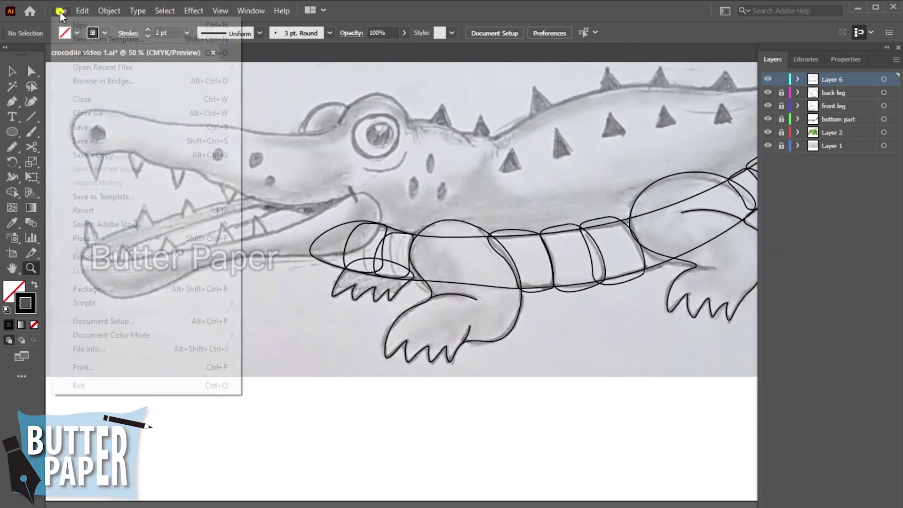
pyautogui.click(101, 127)
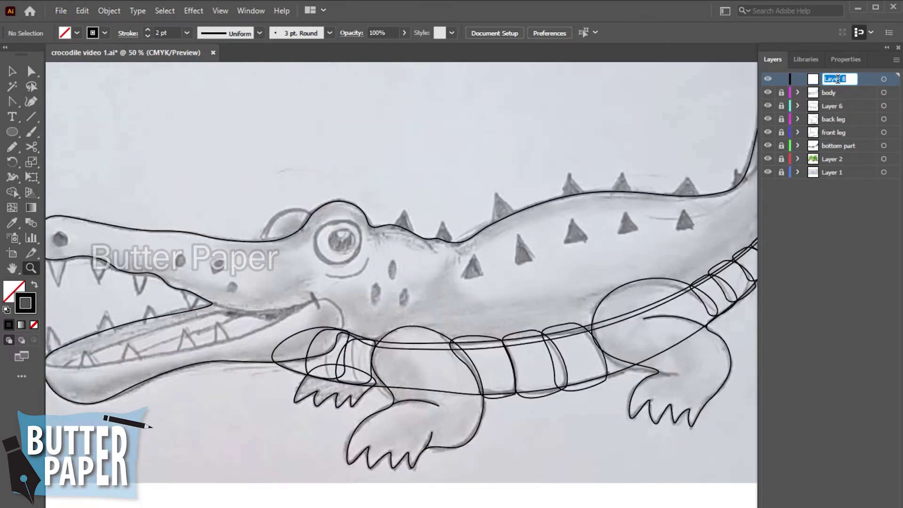
pyautogui.write('eye')
pyautogui.click(831, 78)
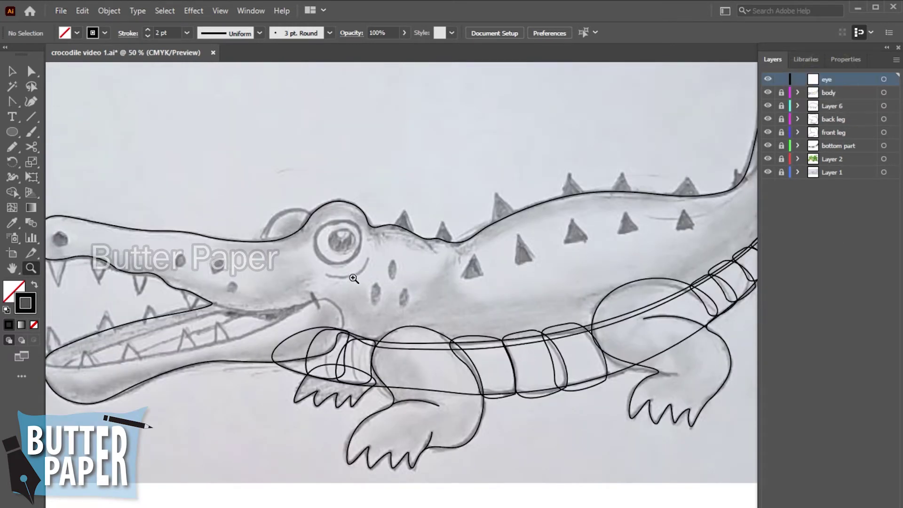
# Draw a circle over the sketched eye and nudge it two steps down and two left
pyautogui.click(12, 134)
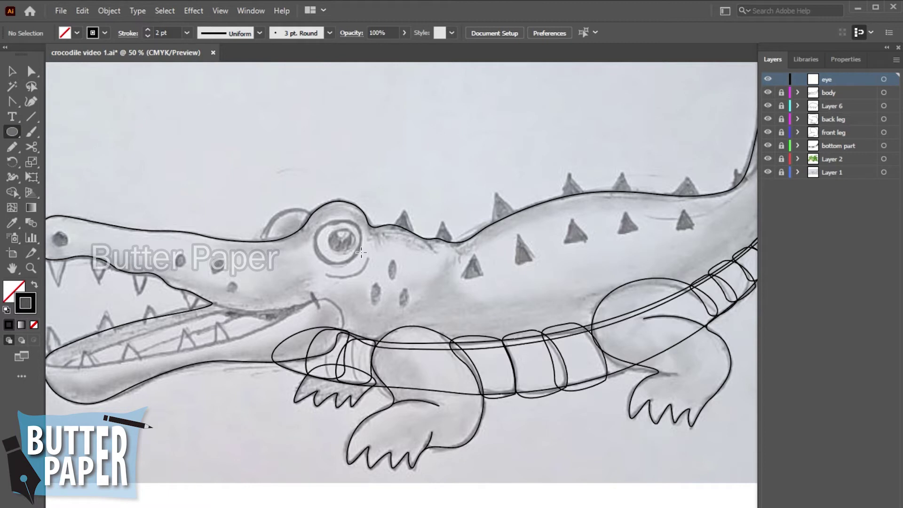
pyautogui.moveTo(361, 252); pyautogui.dragTo(320, 211)
pyautogui.press('v')
pyautogui.click(263, 94)
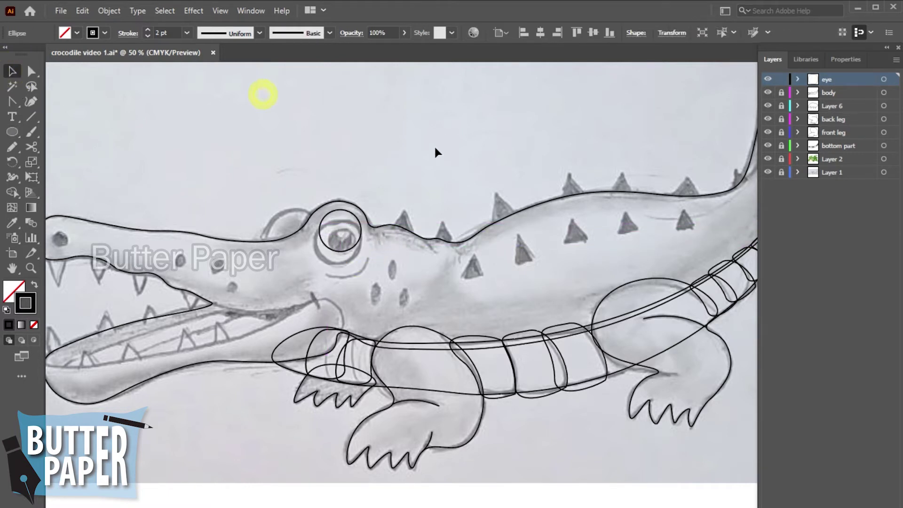
pyautogui.click(355, 245)
pyautogui.press('Down')
pyautogui.press('Down')
pyautogui.press('Down')
pyautogui.press('Down')
pyautogui.press('Down')
pyautogui.press('Down')
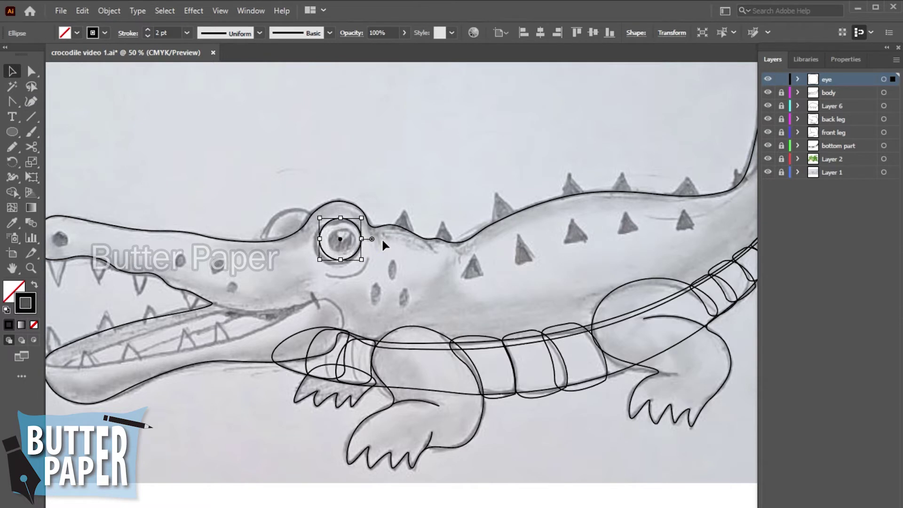
pyautogui.press('Down')
pyautogui.press('Down')
pyautogui.press('Left')
pyautogui.press('Left')
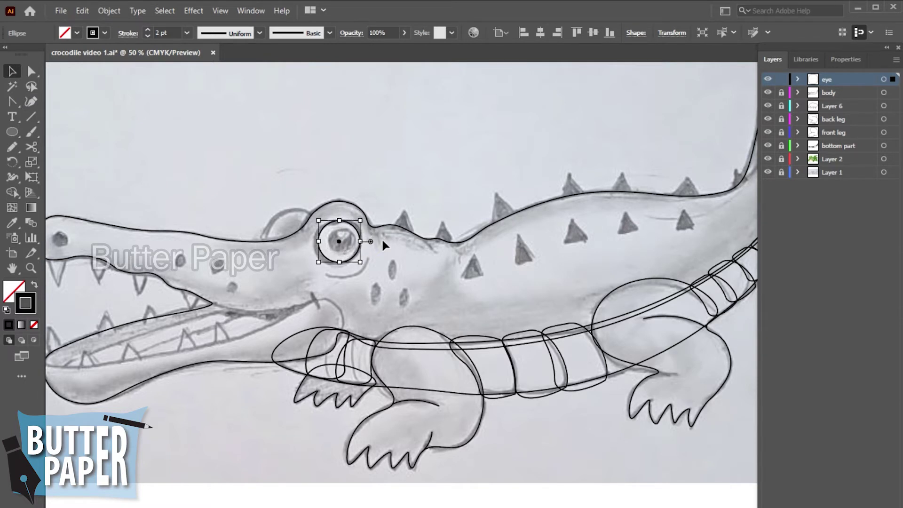
pyautogui.press('Left')
pyautogui.click(373, 254)
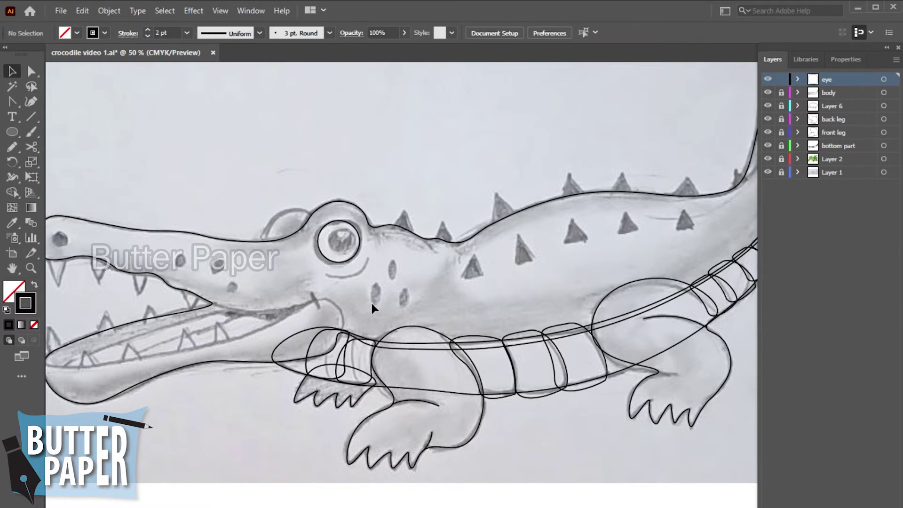
pyautogui.press('z')
pyautogui.click(346, 273)
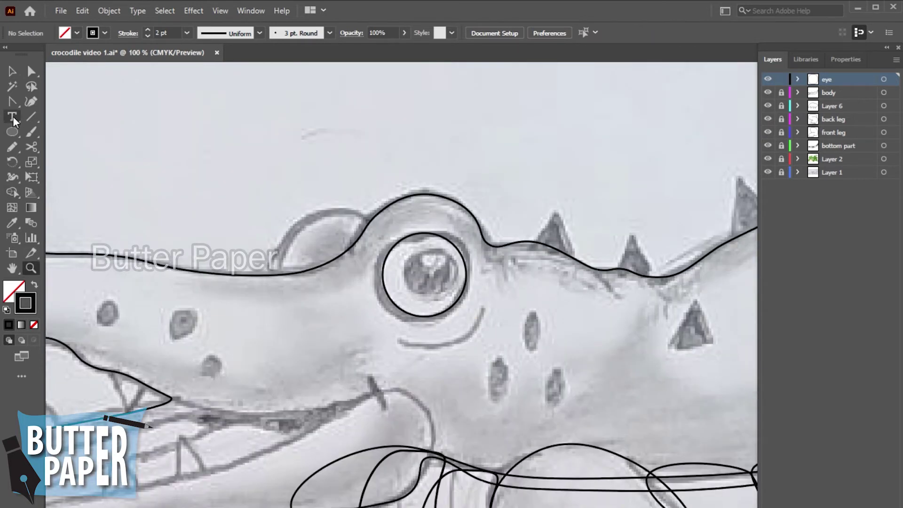
# Draw a smaller inner pupil circle in the eye and nudge it right
pyautogui.click(12, 133)
pyautogui.moveTo(445, 297)
pyautogui.mouseDown()
pyautogui.moveTo(437, 274)
pyautogui.moveTo(393, 245)
pyautogui.mouseUp()
pyautogui.click(13, 73)
pyautogui.click(439, 97)
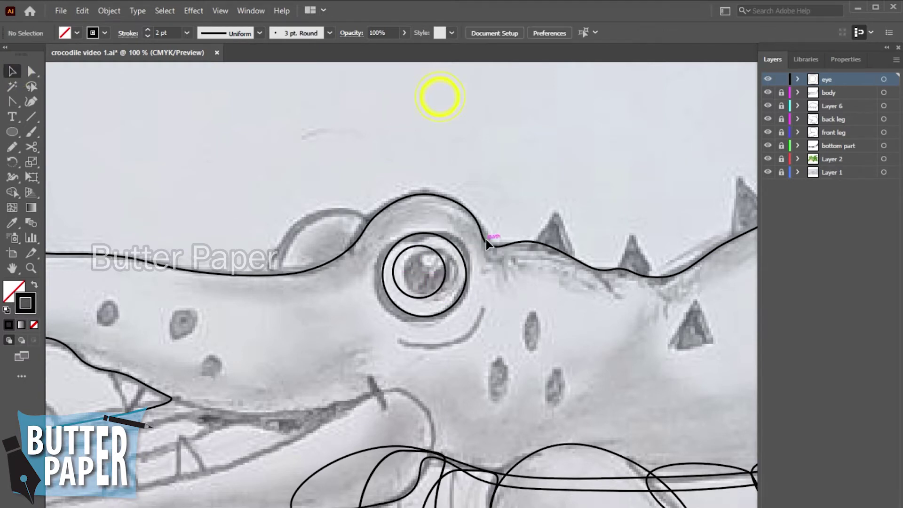
pyautogui.click(442, 264)
pyautogui.press('Right')
pyautogui.press('Right')
pyautogui.press('Right')
pyautogui.press('Right')
pyautogui.press('Right')
pyautogui.press('Right')
pyautogui.press('Right')
pyautogui.press('Right')
pyautogui.press('Right')
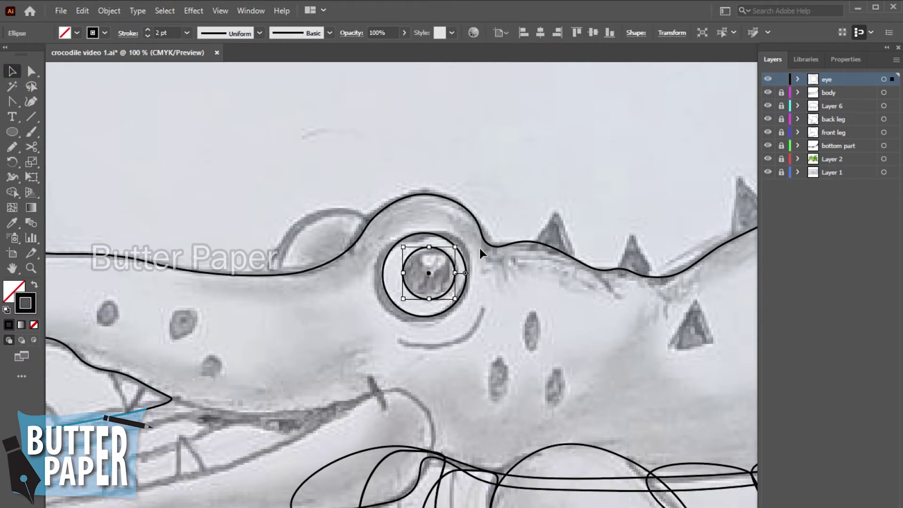
pyautogui.press('Right')
pyautogui.press('Right')
pyautogui.press('Right')
pyautogui.click(591, 259)
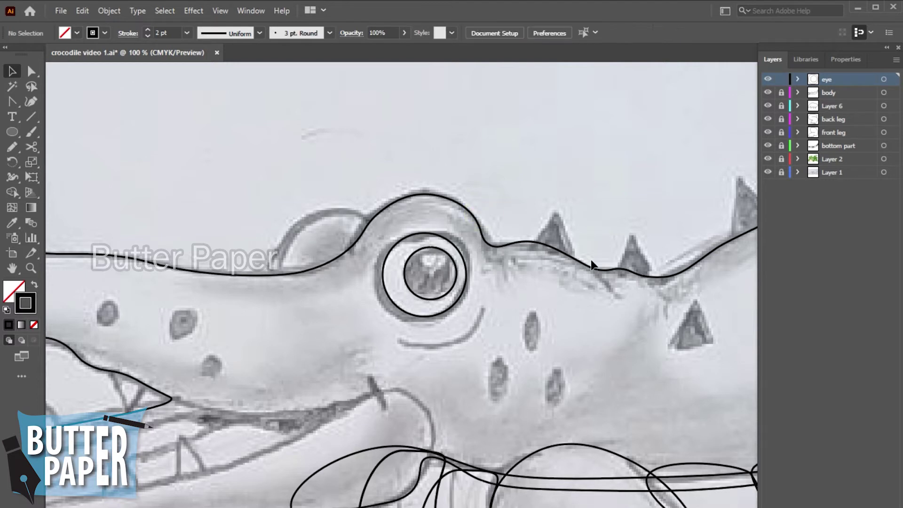
# Draw a tiny highlight circle inside the eye and nudge it down
pyautogui.click(12, 132)
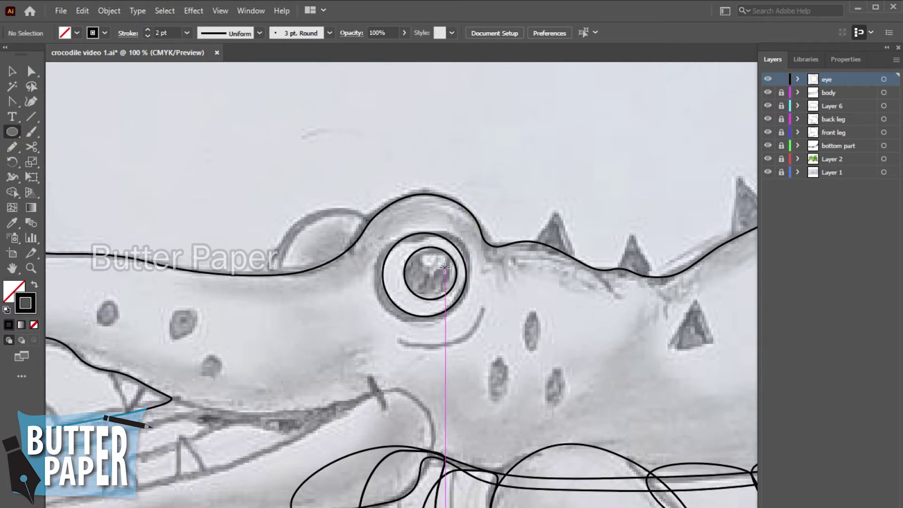
pyautogui.moveTo(444, 267); pyautogui.dragTo(421, 243)
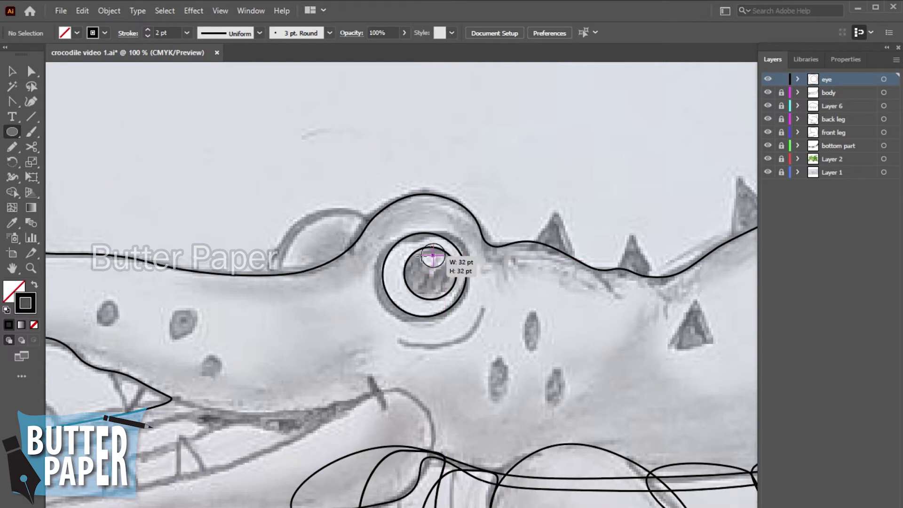
pyautogui.press('v')
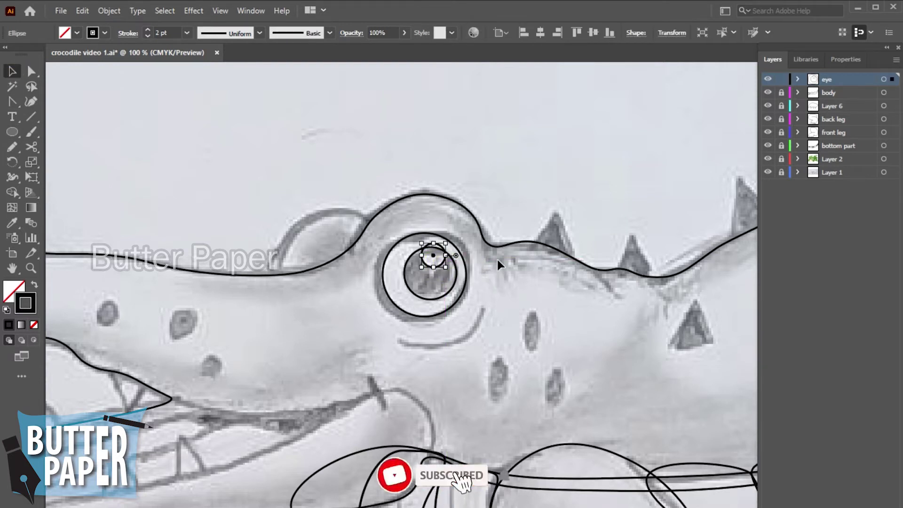
pyautogui.press('Down')
pyautogui.press('Down')
pyautogui.press('Down')
pyautogui.press('Down')
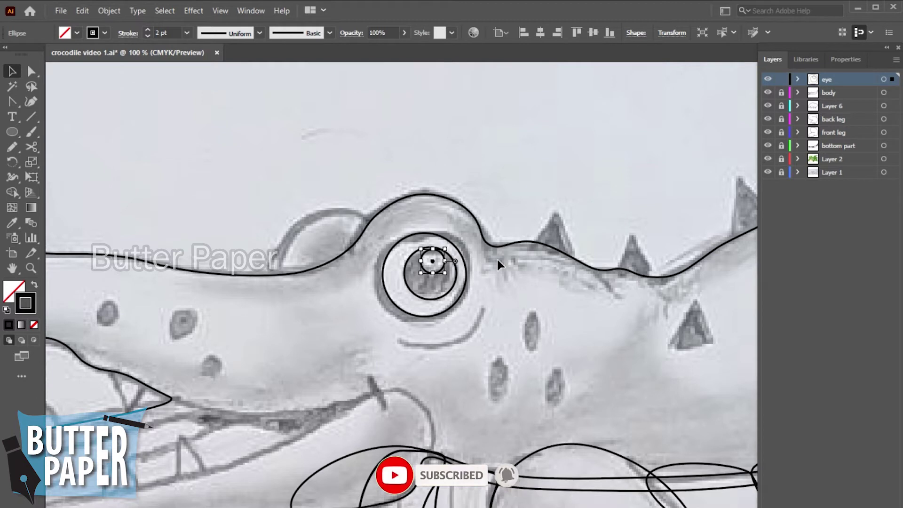
pyautogui.press('Down')
pyautogui.click(583, 198)
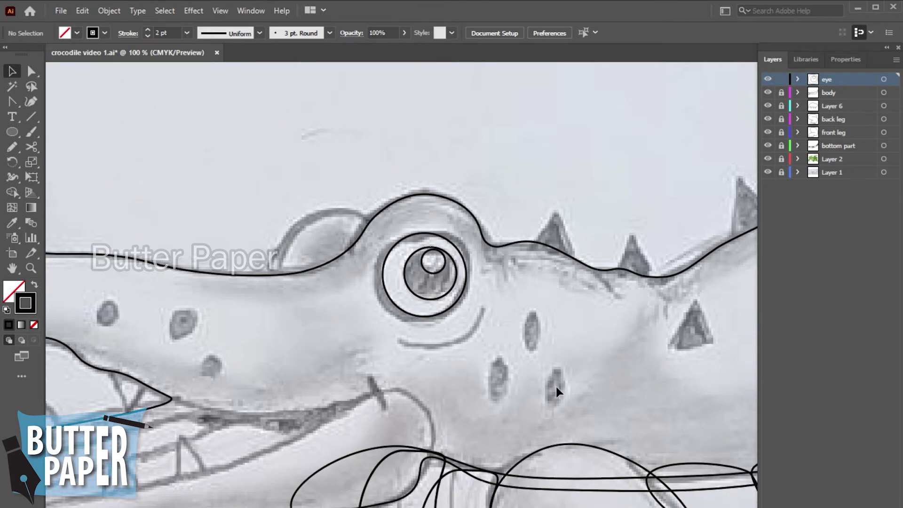
pyautogui.press('b')
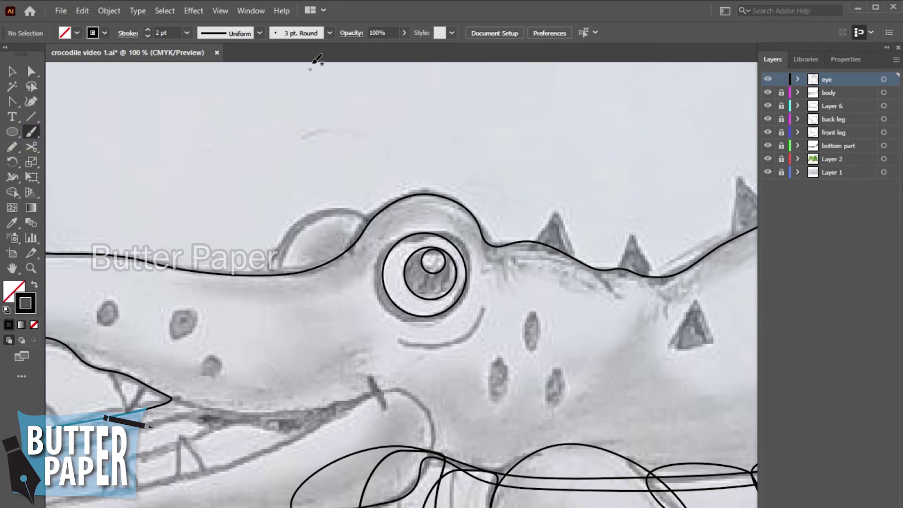
# Paint an arc under the eye with the 3 pt. Oval brush and Width Profile 1, then delete it
pyautogui.click(328, 33)
pyautogui.click(137, 60)
pyautogui.click(329, 32)
pyautogui.click(258, 33)
pyautogui.click(226, 79)
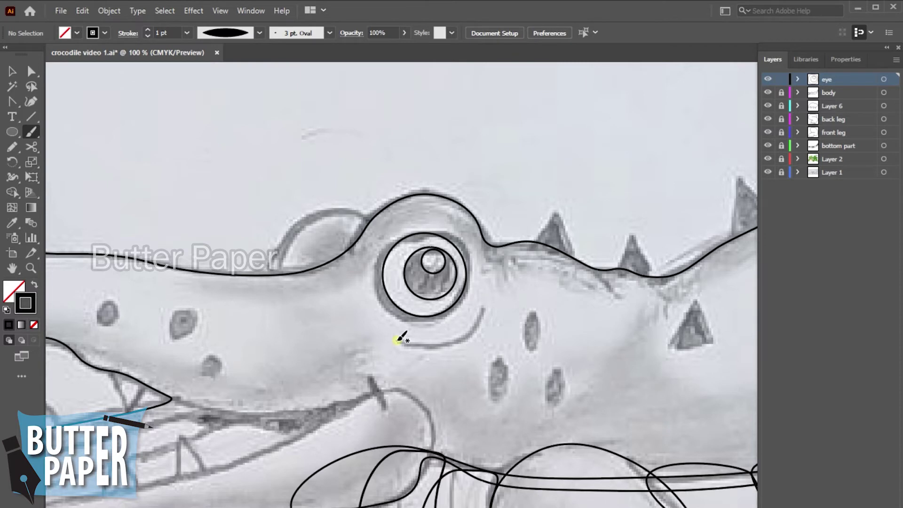
pyautogui.moveTo(399, 337); pyautogui.dragTo(503, 295)
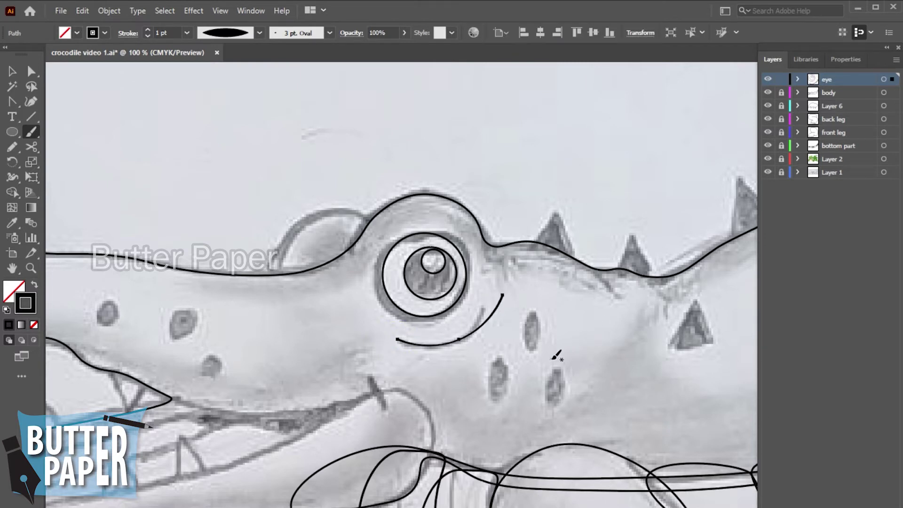
pyautogui.press('v')
pyautogui.click(472, 390)
pyautogui.click(470, 333)
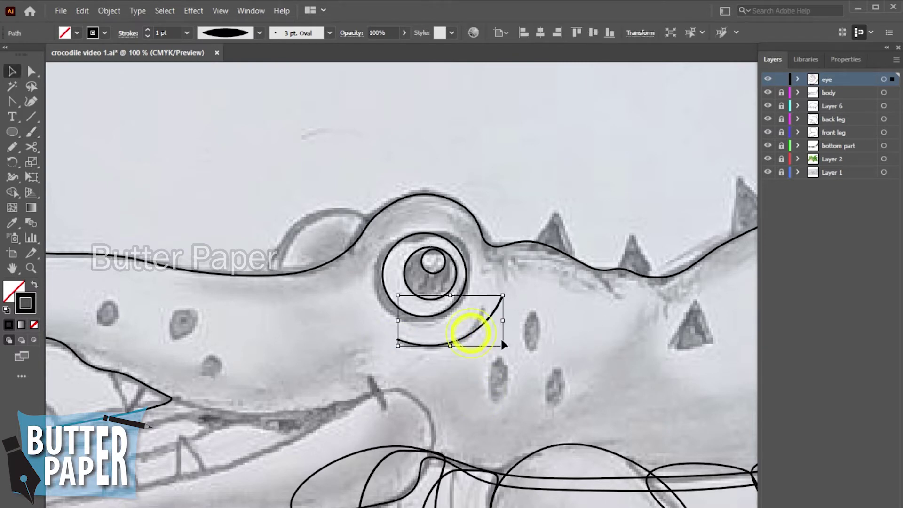
pyautogui.press('Delete')
# Set the stroke weight to 3 pt and repaint the curve beneath the eye
pyautogui.click(186, 32)
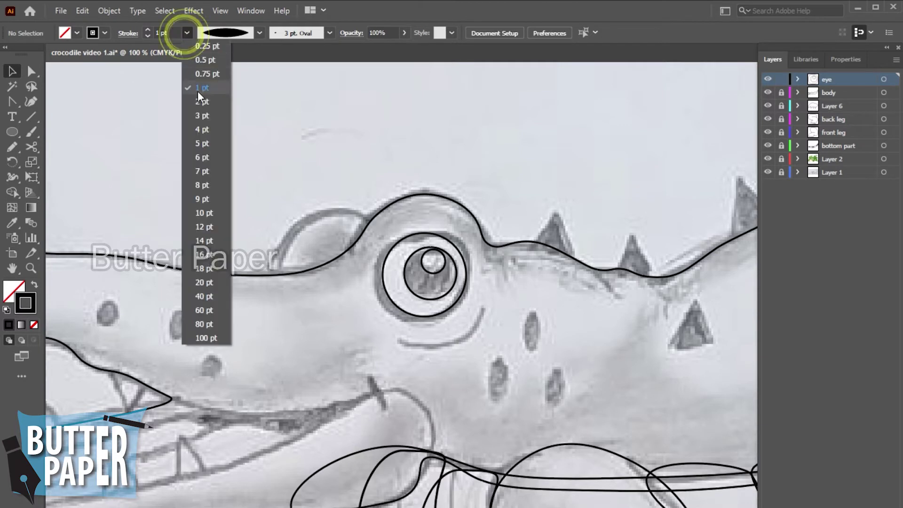
pyautogui.click(204, 130)
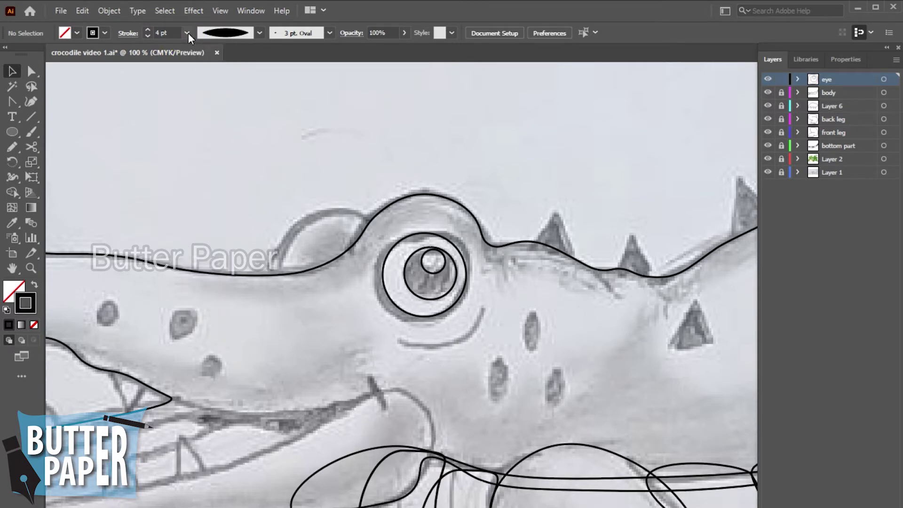
pyautogui.click(186, 32)
pyautogui.click(207, 118)
pyautogui.press('b')
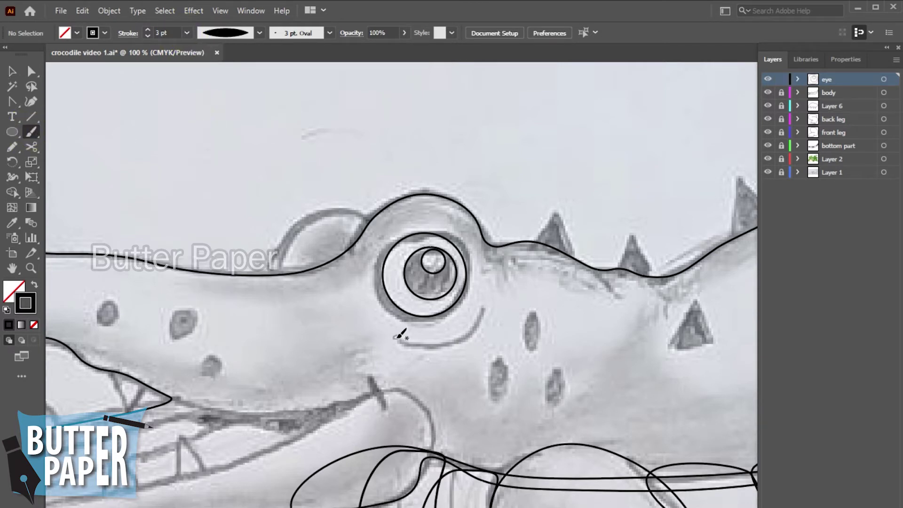
pyautogui.moveTo(397, 338); pyautogui.dragTo(493, 304)
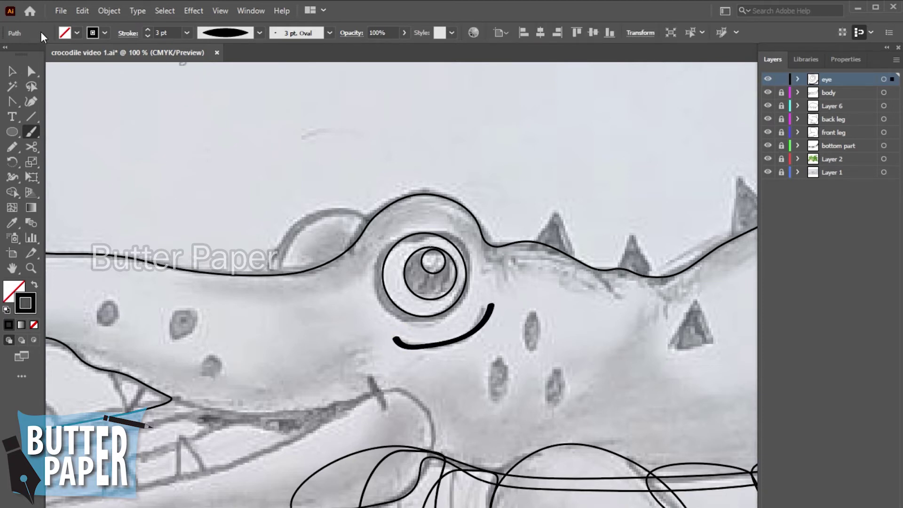
pyautogui.click(12, 71)
pyautogui.click(513, 395)
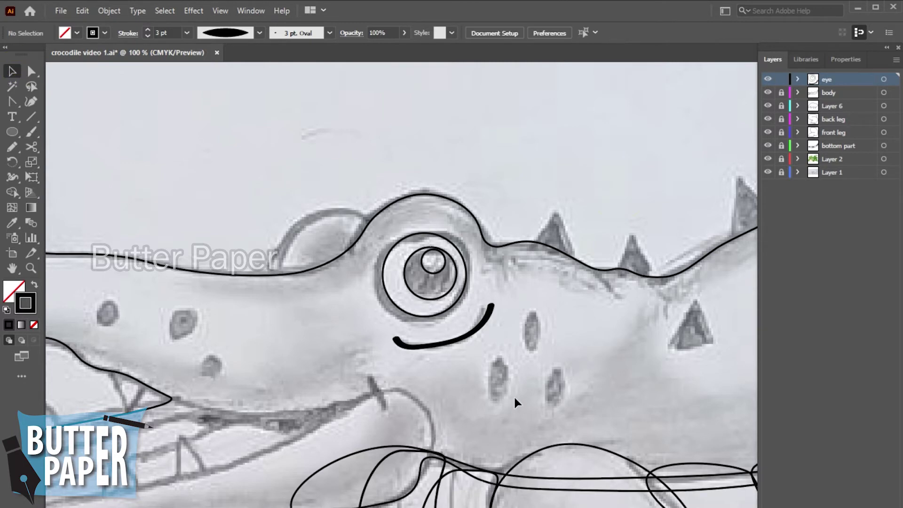
pyautogui.press('z')
pyautogui.keyDown('alt'); pyautogui.click(541, 369); pyautogui.keyUp('alt')
pyautogui.scroll(3, 556, 387)
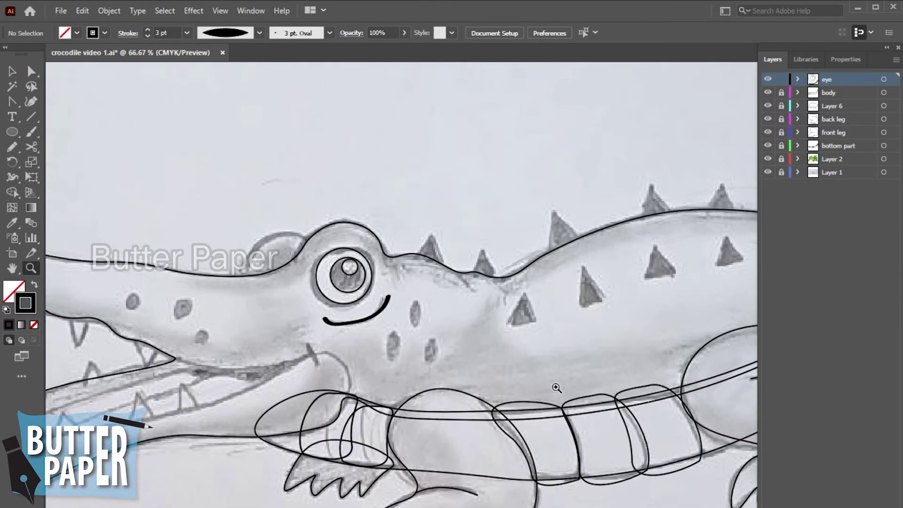
# Thin the stroke beneath the eye to 2 pt
pyautogui.click(11, 71)
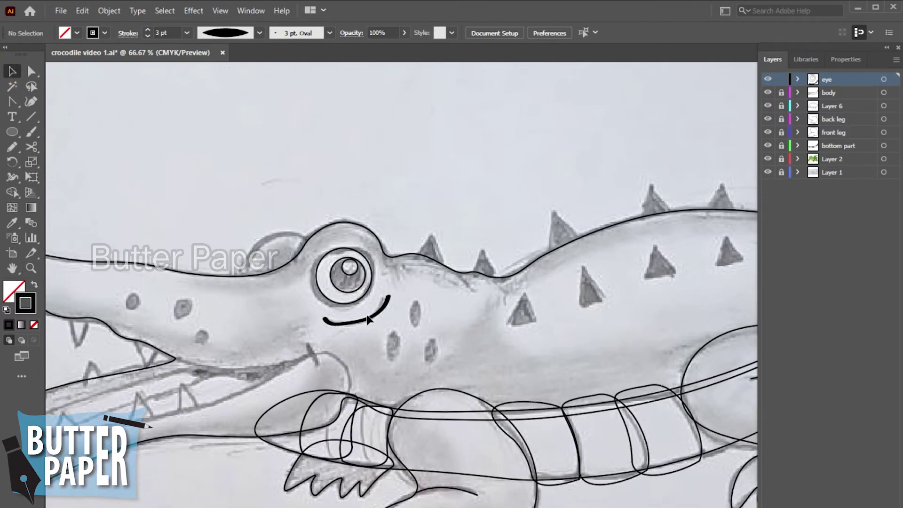
pyautogui.click(372, 319)
pyautogui.click(188, 33)
pyautogui.click(202, 98)
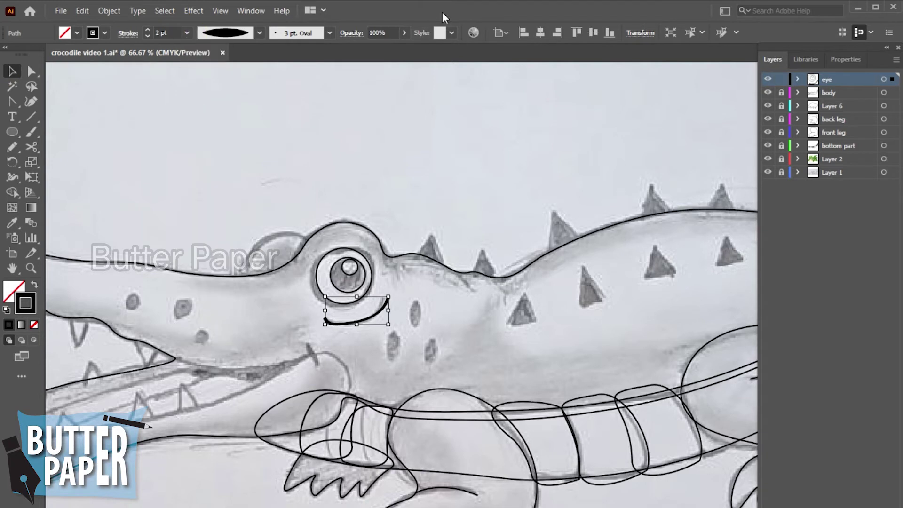
pyautogui.click(454, 298)
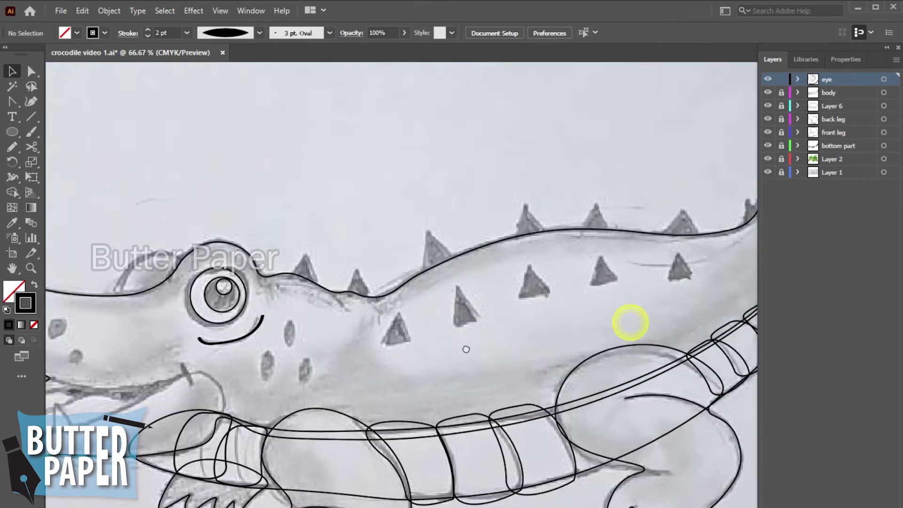
# Draw a small oval over the first face spot and nudge it into place
pyautogui.moveTo(630, 324); pyautogui.dragTo(413, 352)
pyautogui.press('z')
pyautogui.click(388, 335)
pyautogui.moveTo(447, 261); pyautogui.dragTo(563, 317)
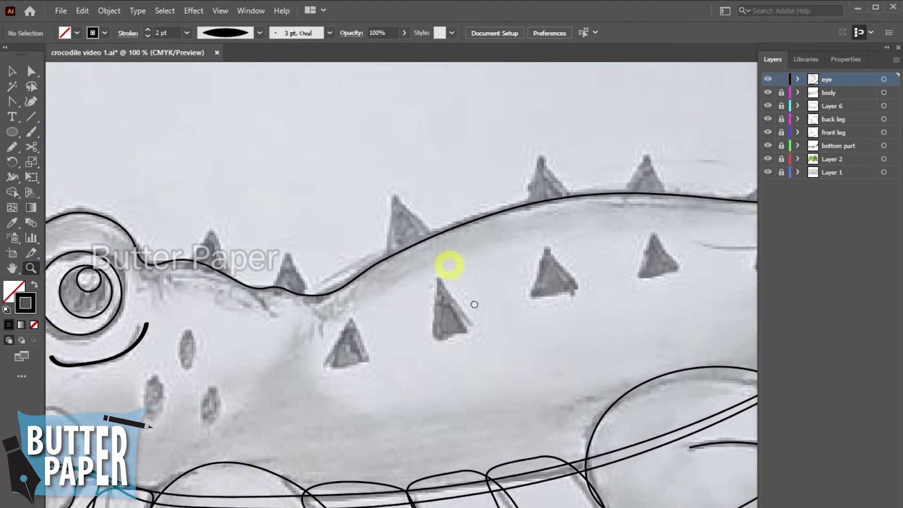
pyautogui.moveTo(352, 395); pyautogui.dragTo(458, 383)
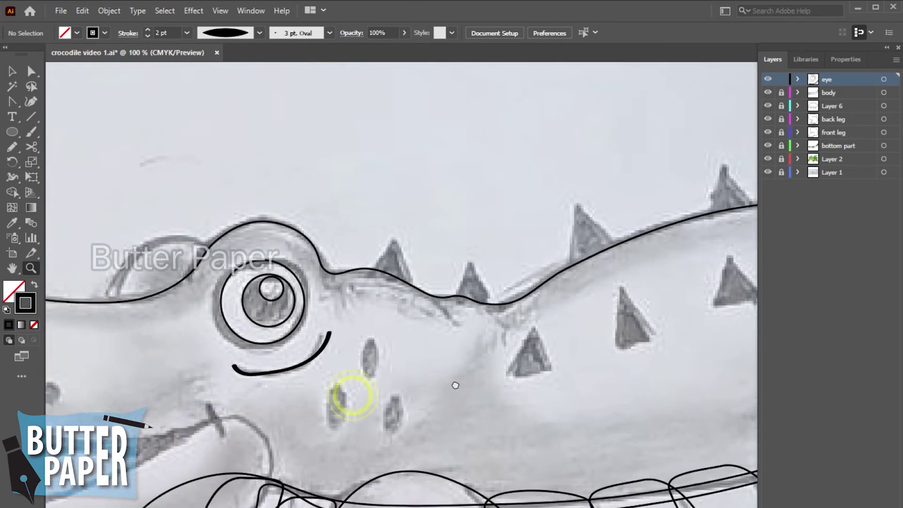
pyautogui.press('l')
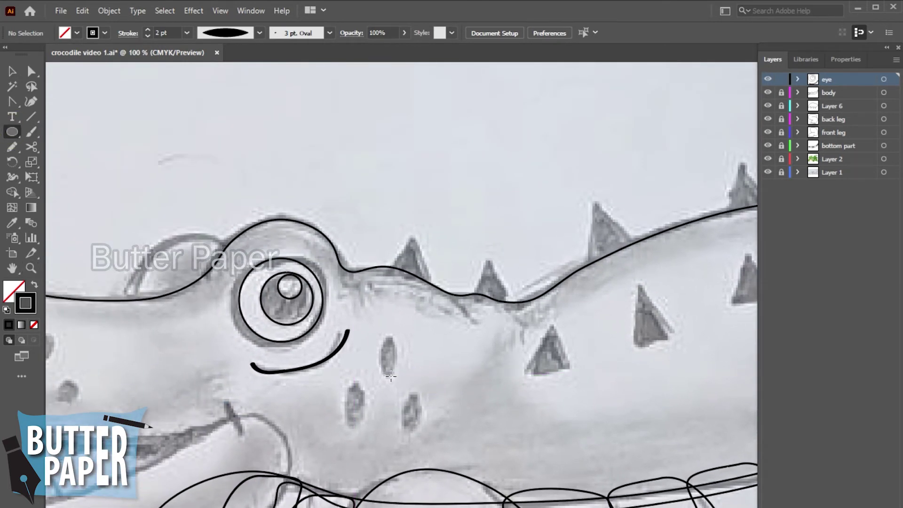
pyautogui.moveTo(391, 376)
pyautogui.mouseDown()
pyautogui.moveTo(390, 340)
pyautogui.moveTo(373, 334)
pyautogui.mouseUp()
pyautogui.press('v')
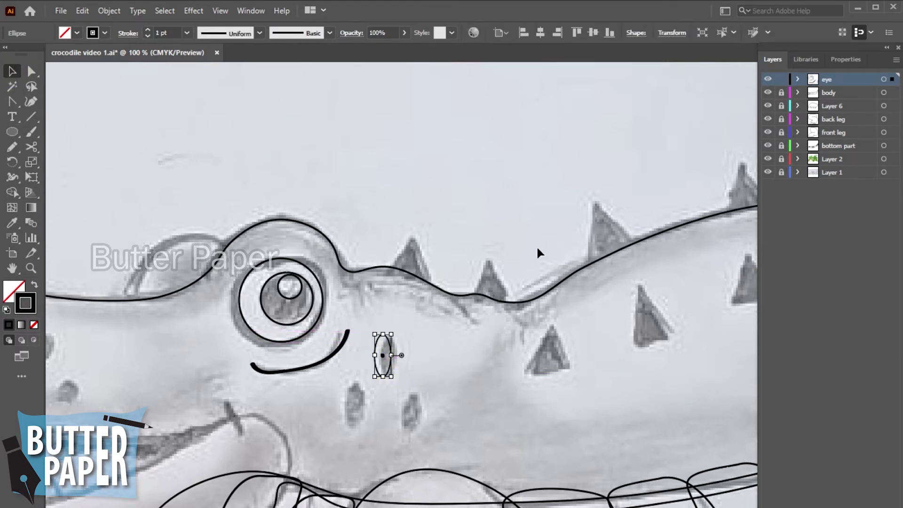
pyautogui.press('Right')
pyautogui.press('Right')
pyautogui.press('Right')
pyautogui.press('Down')
pyautogui.press('Down')
pyautogui.press('Down')
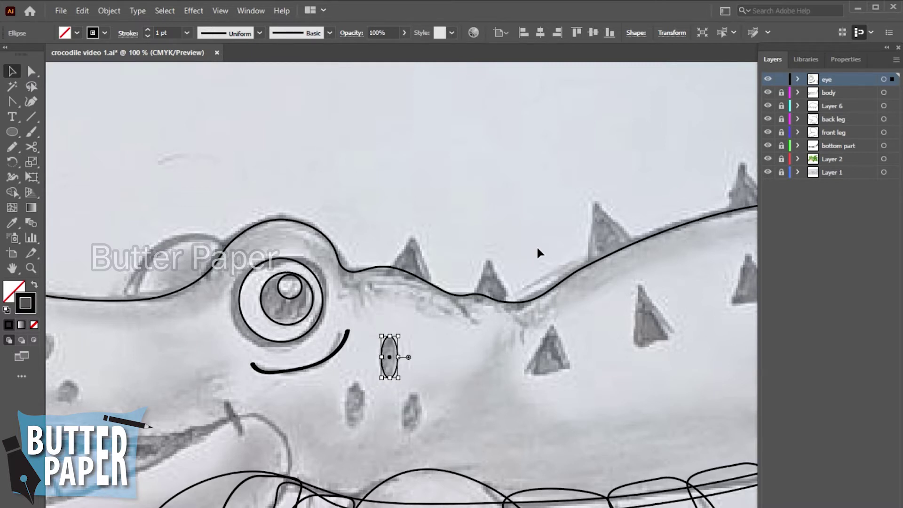
pyautogui.press('Left')
# Alt-drag copies of the oval onto the two lower face spots
pyautogui.click(460, 371)
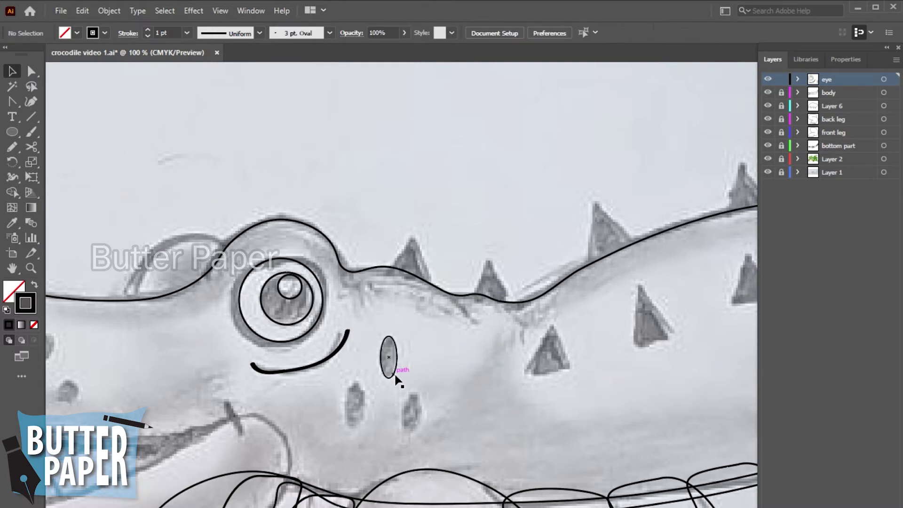
pyautogui.click(395, 371)
pyautogui.press('alt')
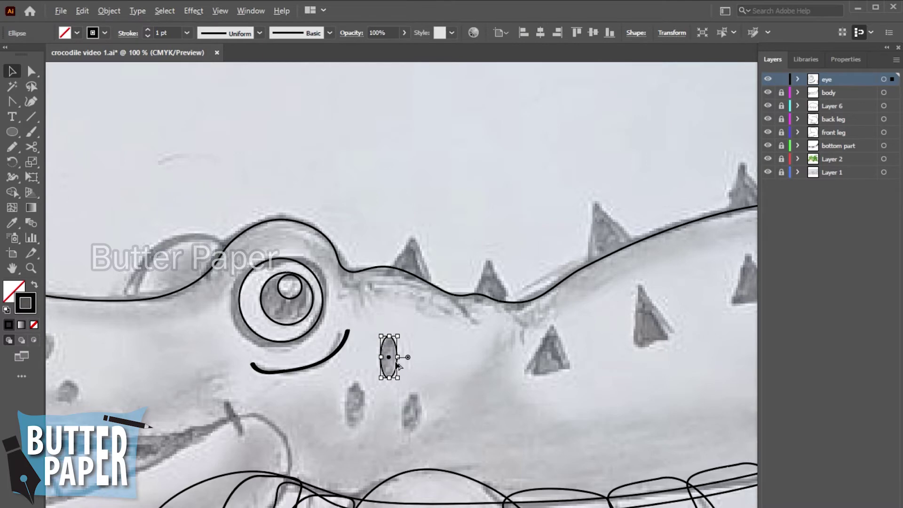
pyautogui.moveTo(393, 371)
pyautogui.mouseDown()
pyautogui.moveTo(391, 363)
pyautogui.moveTo(391, 374)
pyautogui.mouseUp()
pyautogui.press('z')
pyautogui.click(413, 367)
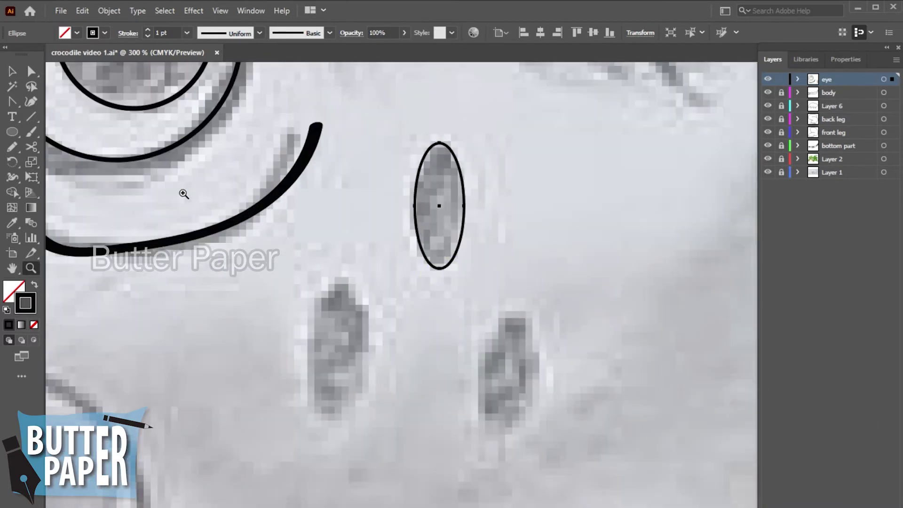
pyautogui.press('v')
pyautogui.click(535, 275)
pyautogui.click(464, 233)
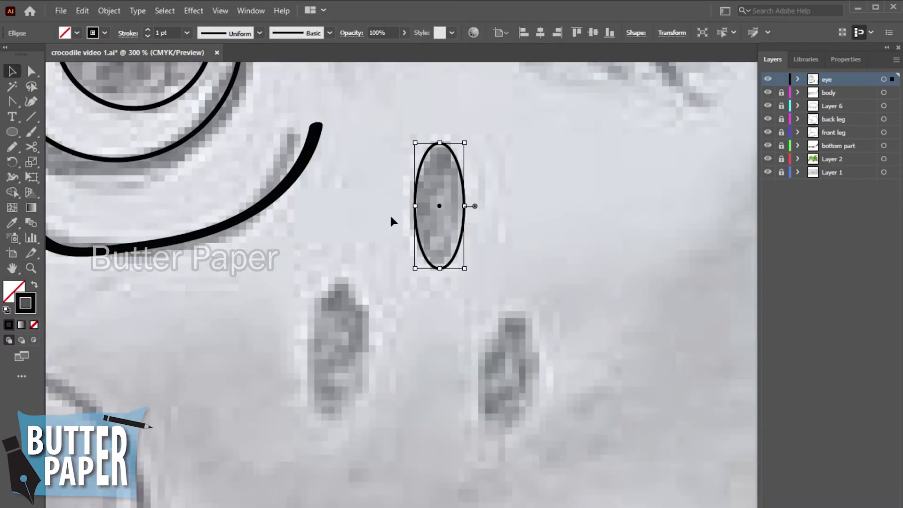
pyautogui.moveTo(455, 257)
pyautogui.mouseDown()
pyautogui.moveTo(530, 428)
pyautogui.moveTo(354, 405)
pyautogui.mouseUp()
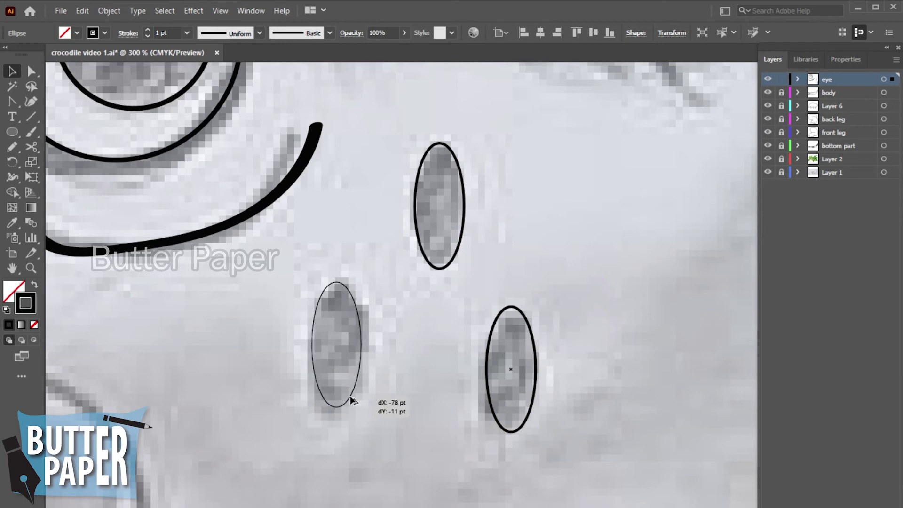
pyautogui.press('z')
pyautogui.moveTo(625, 306); pyautogui.dragTo(308, 301)
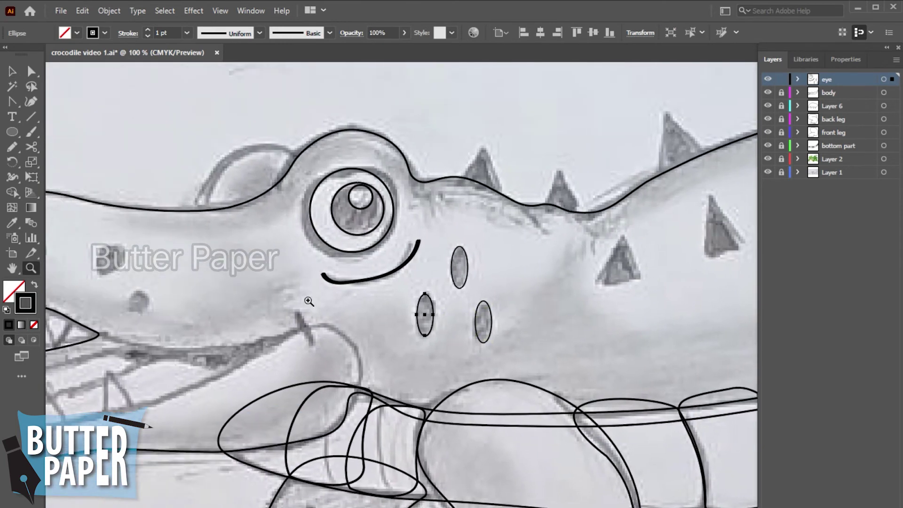
pyautogui.moveTo(248, 279); pyautogui.dragTo(540, 307)
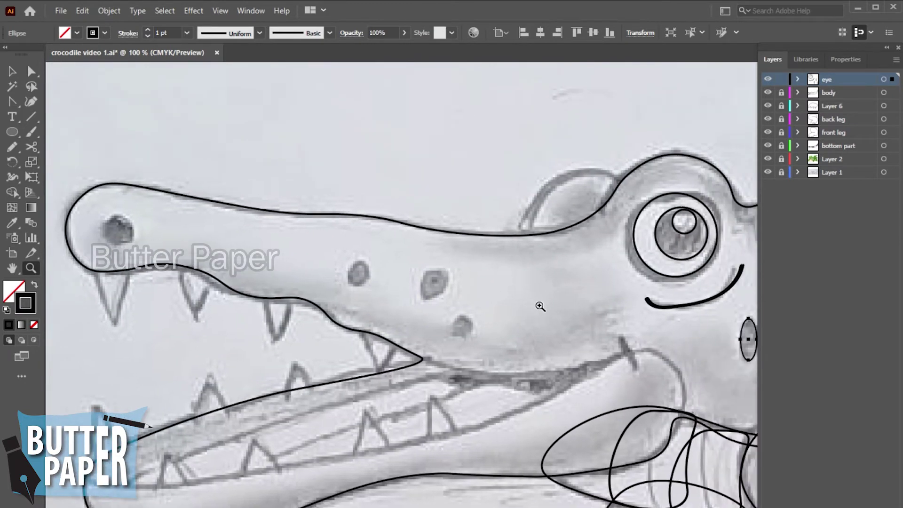
# Draw a circle on the nostril at the snout tip with a 2 pt stroke
pyautogui.moveTo(503, 336); pyautogui.dragTo(430, 302)
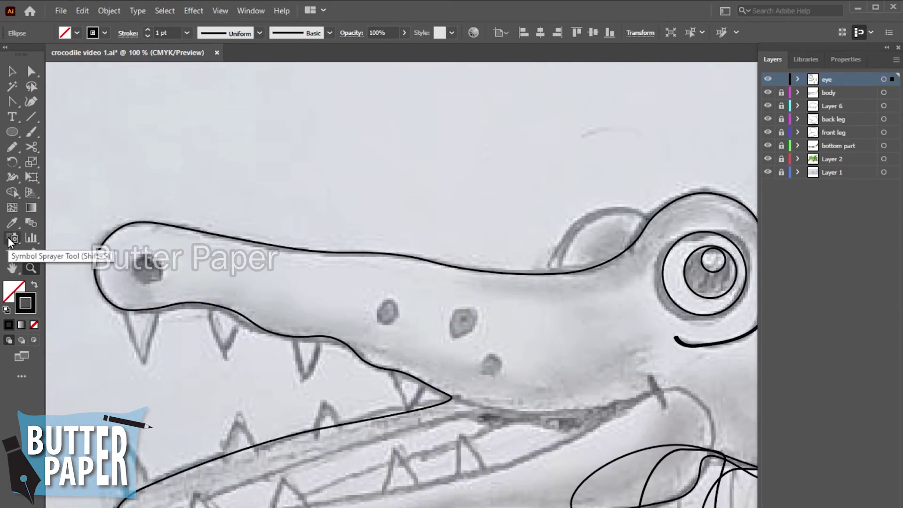
pyautogui.press('l')
pyautogui.moveTo(162, 277)
pyautogui.mouseDown()
pyautogui.moveTo(153, 258)
pyautogui.moveTo(128, 253)
pyautogui.mouseUp()
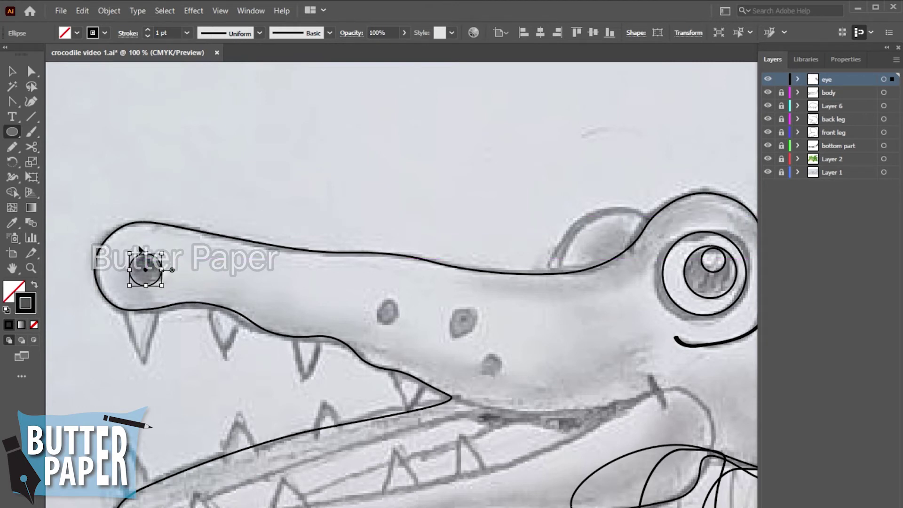
pyautogui.press('v')
pyautogui.click(363, 189)
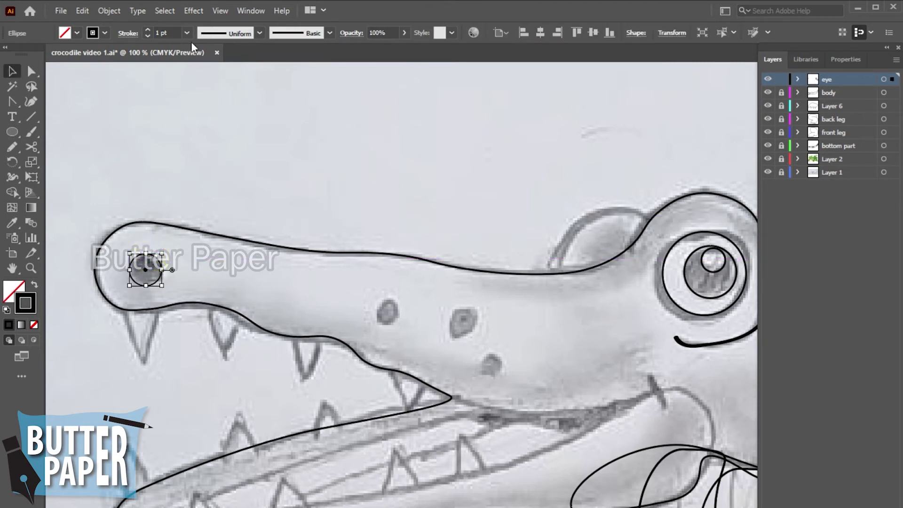
pyautogui.click(186, 33)
pyautogui.click(207, 102)
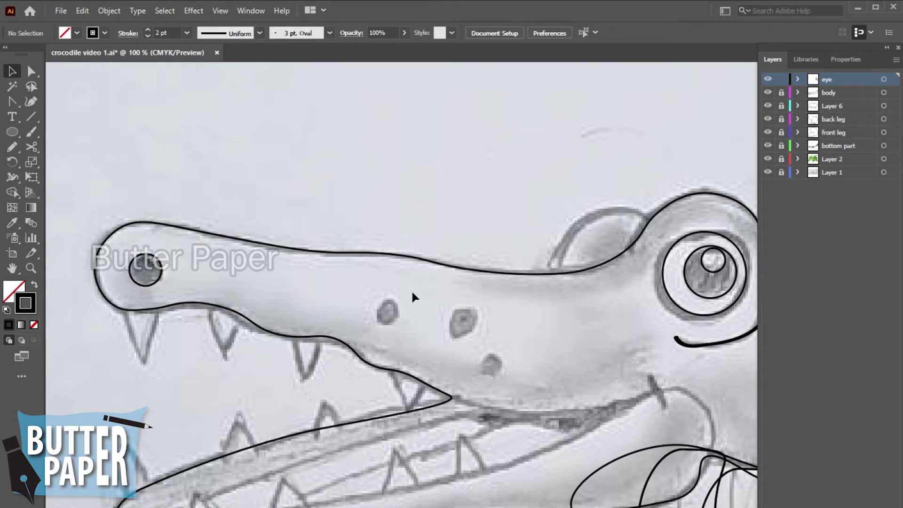
# Outline the three snout spots freehand with the Pencil tool
pyautogui.click(11, 148)
pyautogui.moveTo(378, 322)
pyautogui.mouseDown()
pyautogui.moveTo(389, 301)
pyautogui.moveTo(380, 322)
pyautogui.mouseUp()
pyautogui.moveTo(452, 336); pyautogui.dragTo(480, 306)
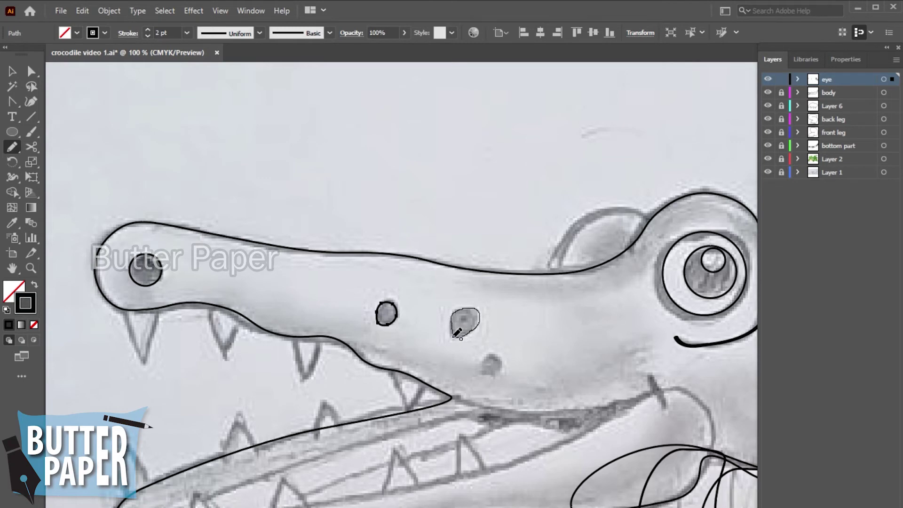
pyautogui.moveTo(454, 335); pyautogui.dragTo(452, 337)
pyautogui.moveTo(482, 377)
pyautogui.mouseDown()
pyautogui.moveTo(492, 355)
pyautogui.moveTo(483, 376)
pyautogui.mouseUp()
pyautogui.click(379, 169)
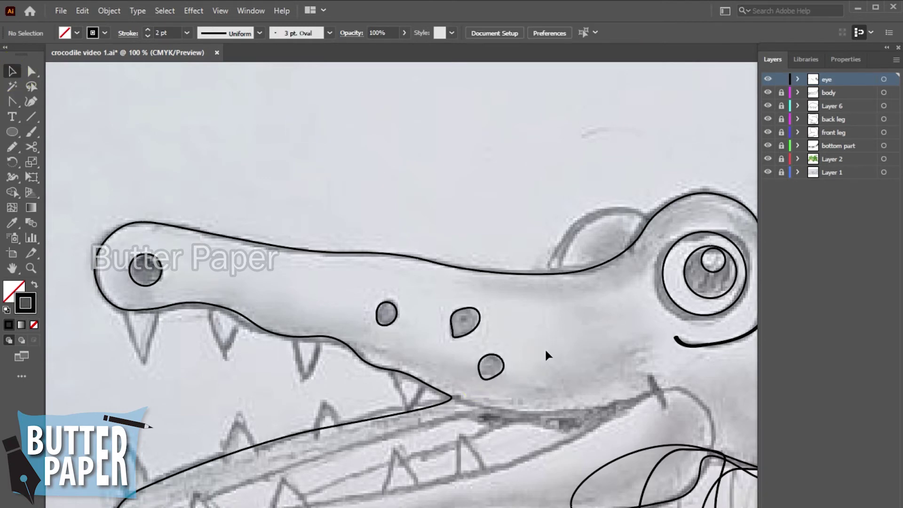
# Zoom in on the brow bump above the eye and outline it with the Curvature tool
pyautogui.press('z')
pyautogui.keyDown('alt'); pyautogui.click(541, 371); pyautogui.keyUp('alt')
pyautogui.hscroll(3, 541, 372)
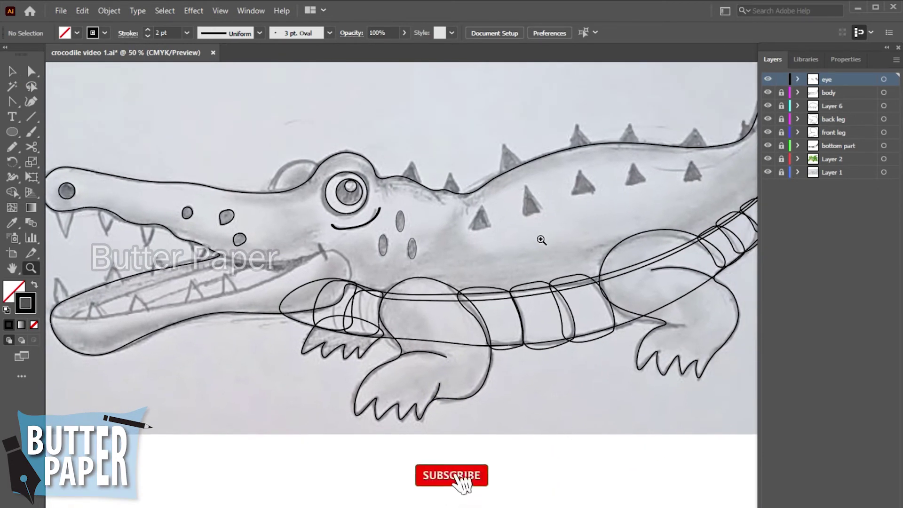
pyautogui.scroll(3, 541, 240)
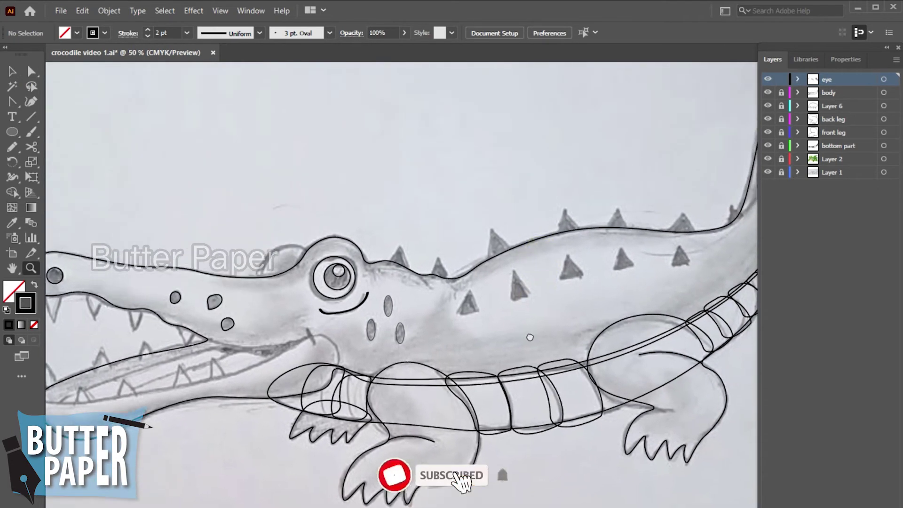
pyautogui.click(284, 300)
pyautogui.click(430, 289)
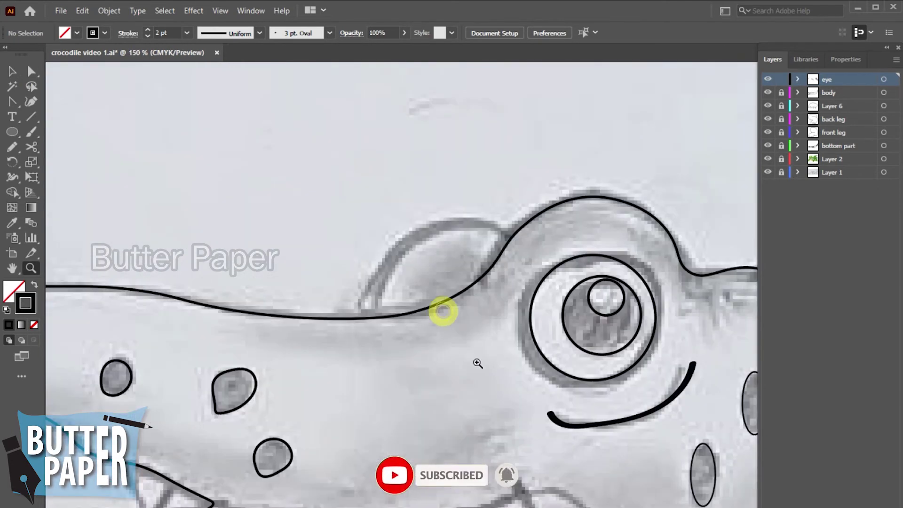
pyautogui.click(27, 100)
pyautogui.click(368, 324)
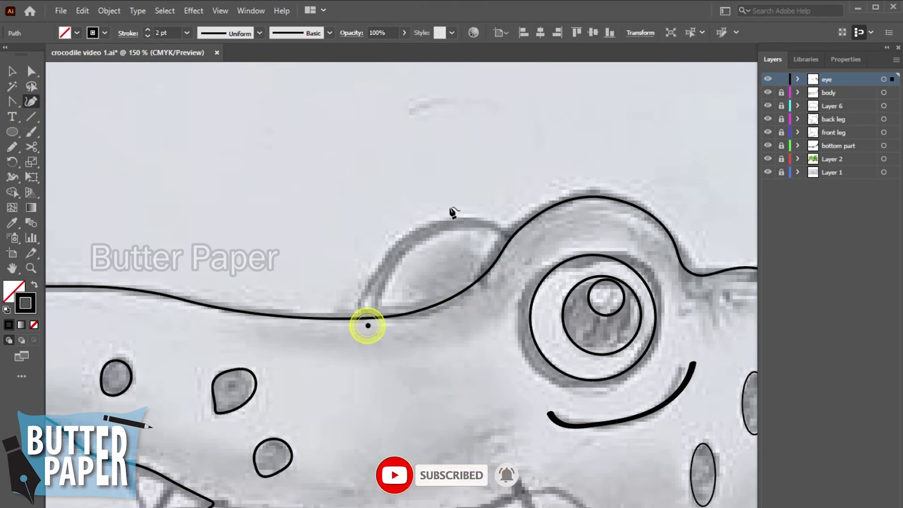
pyautogui.click(516, 244)
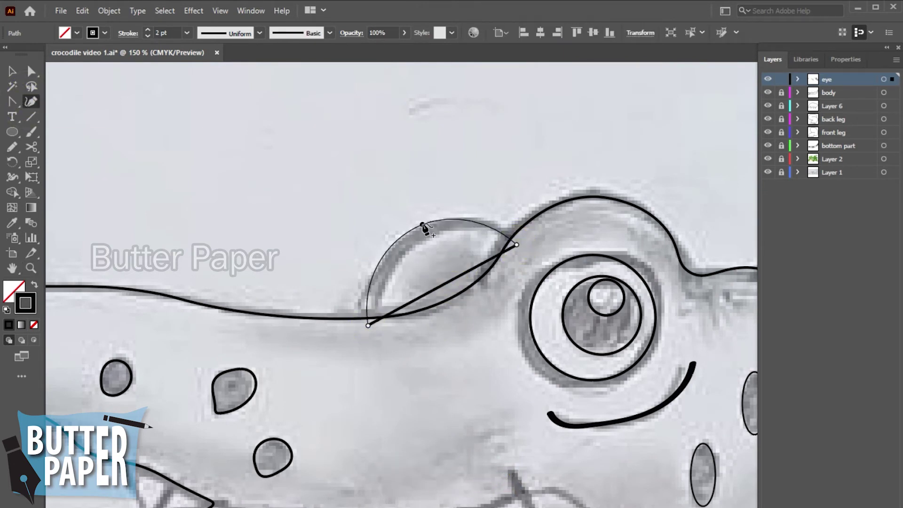
pyautogui.click(423, 224)
pyautogui.click(450, 321)
pyautogui.click(368, 327)
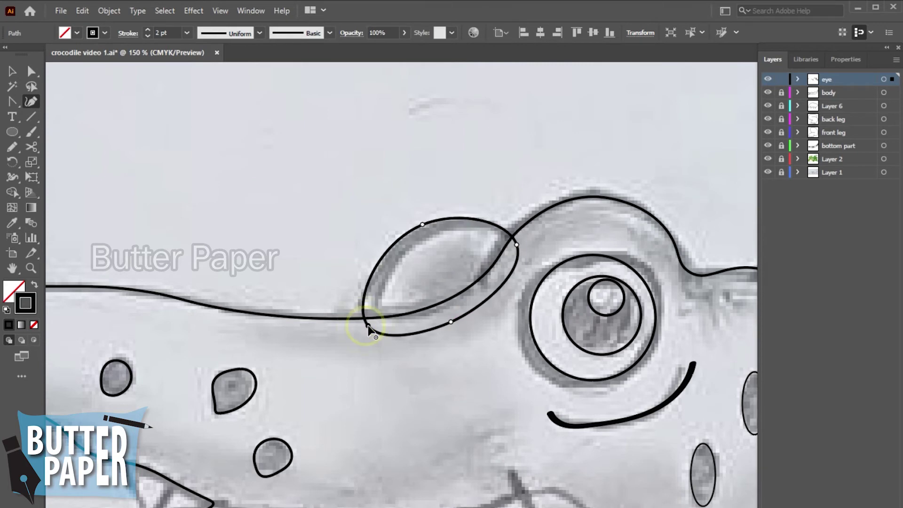
pyautogui.click(12, 71)
pyautogui.click(256, 147)
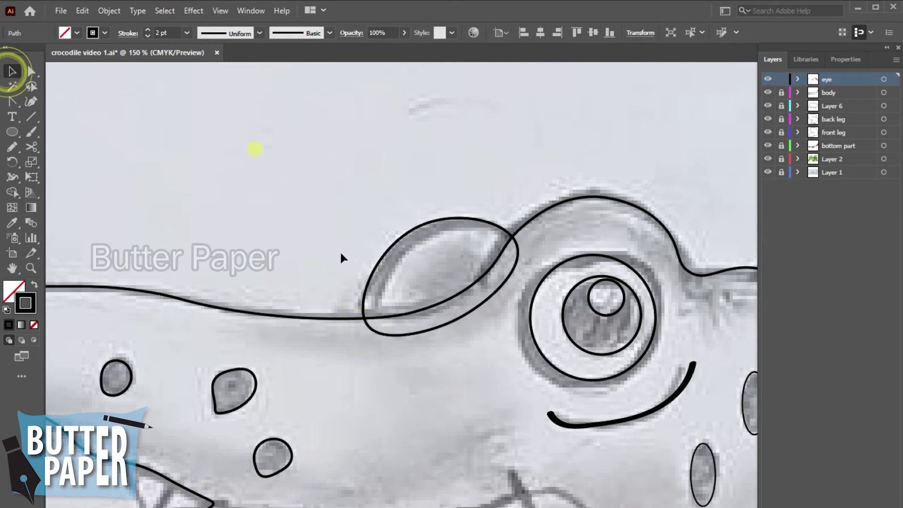
# Zoom in on the back spikes and trace a closed triangular outline over the large spike
pyautogui.press('z')
pyautogui.keyDown('alt'); pyautogui.click(369, 217); pyautogui.keyUp('alt')
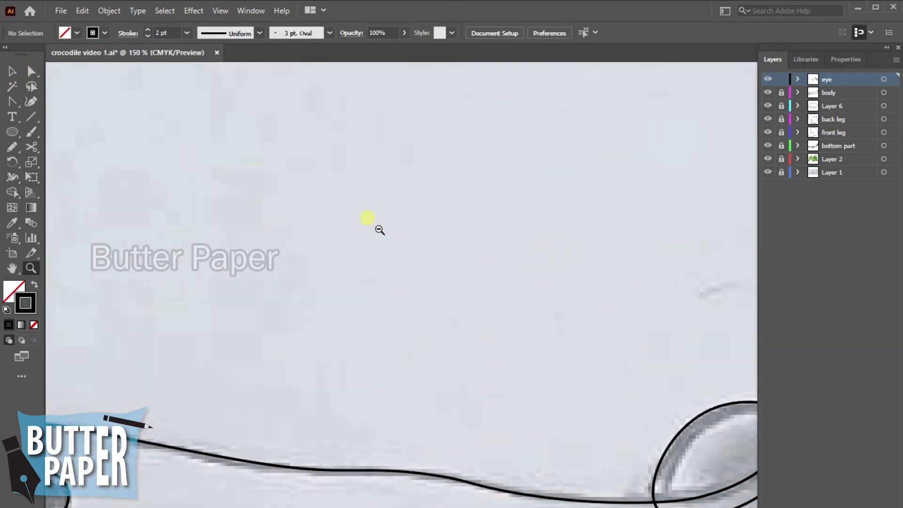
pyautogui.keyDown('alt'); pyautogui.click(423, 258); pyautogui.keyUp('alt')
pyautogui.moveTo(654, 491); pyautogui.dragTo(329, 370)
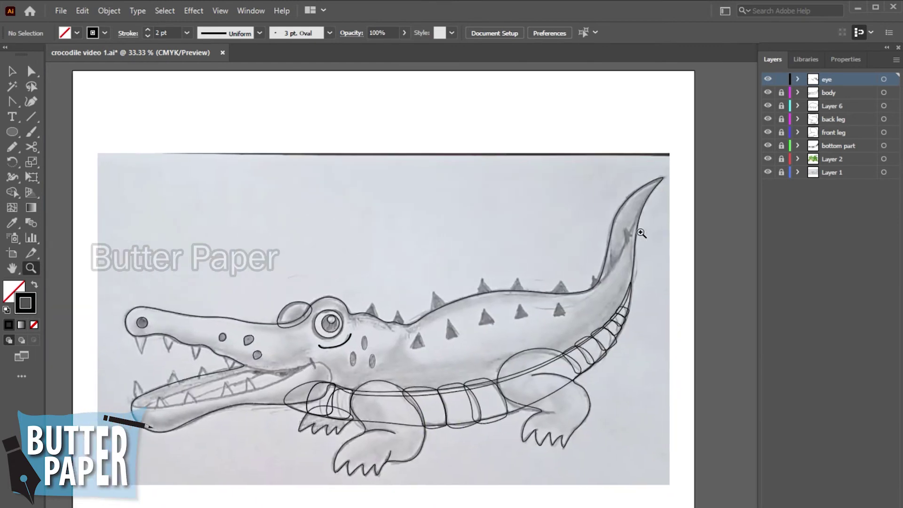
pyautogui.moveTo(440, 329); pyautogui.dragTo(597, 265)
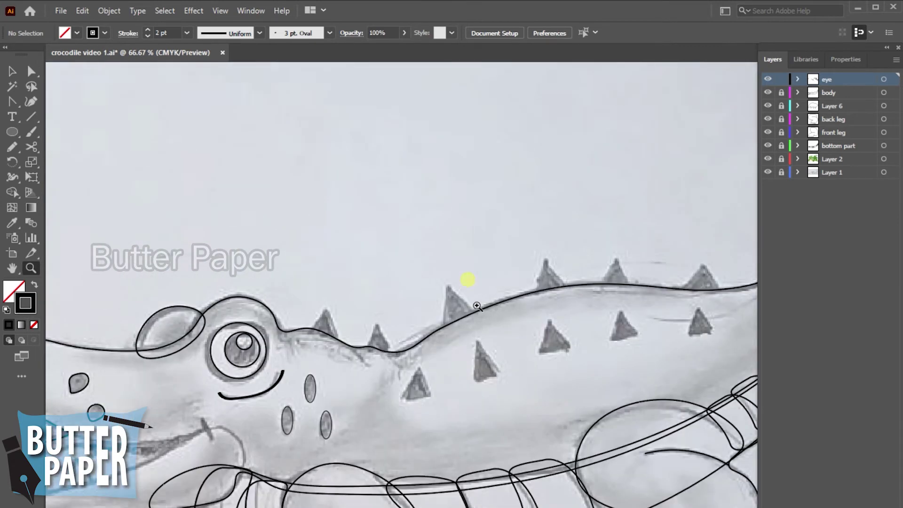
pyautogui.click(31, 101)
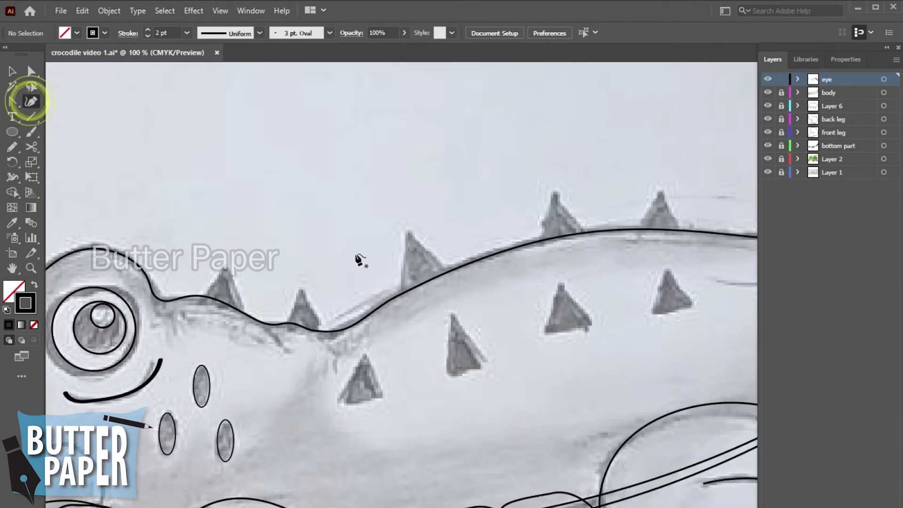
pyautogui.click(401, 298)
pyautogui.click(406, 229)
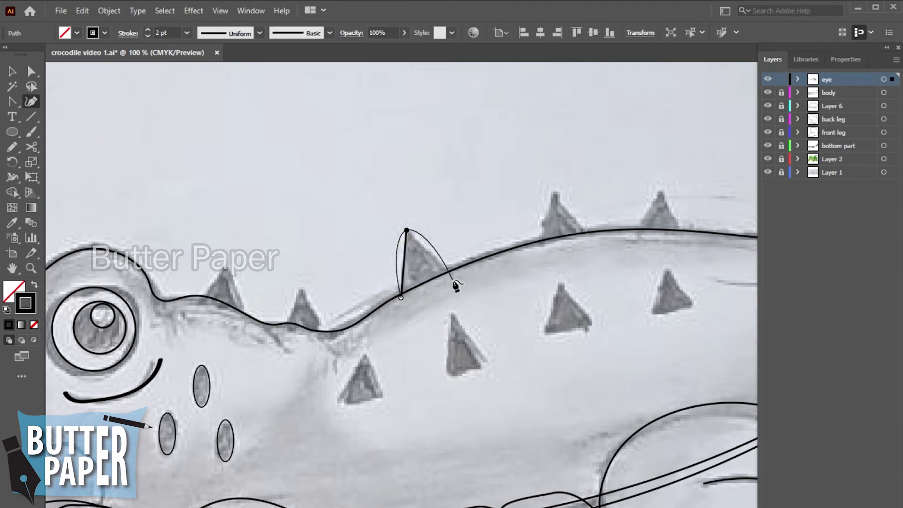
pyautogui.click(452, 279)
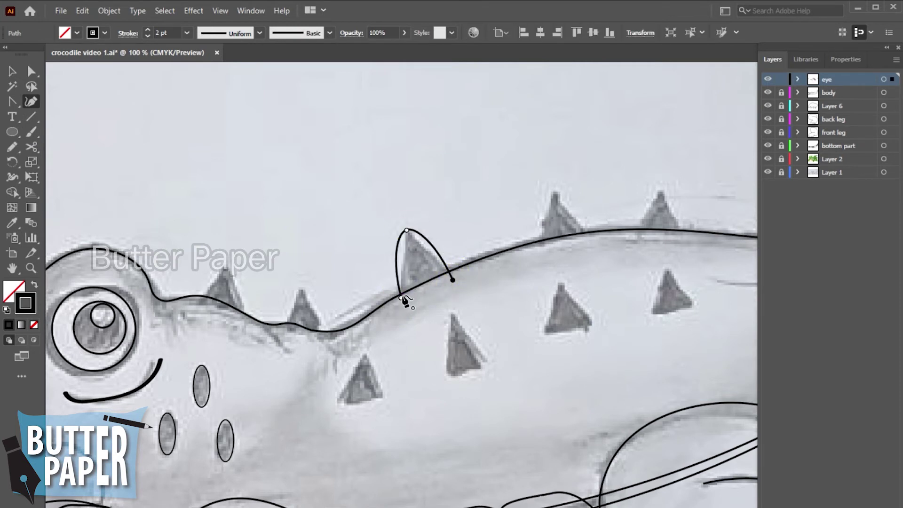
pyautogui.click(401, 297)
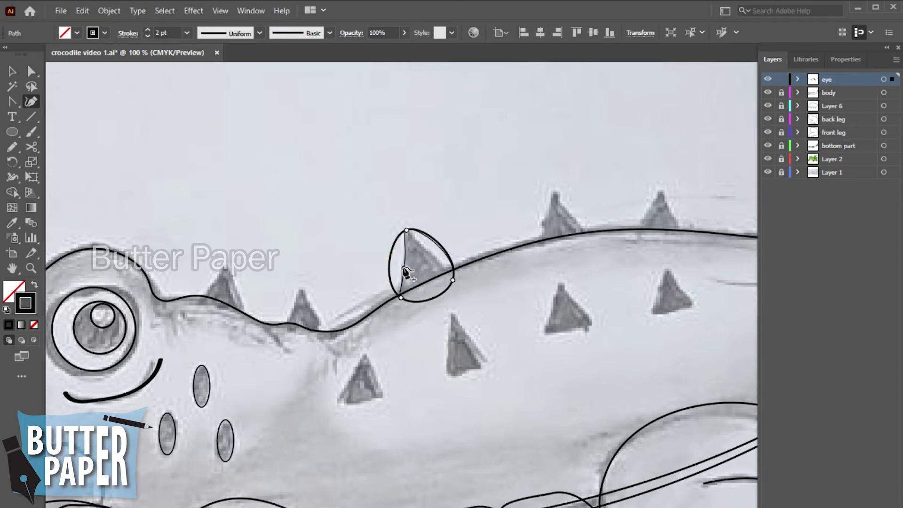
# Straighten the spike's sides, raise its tip to match the sketch, and deselect
pyautogui.click(400, 267)
pyautogui.click(434, 256)
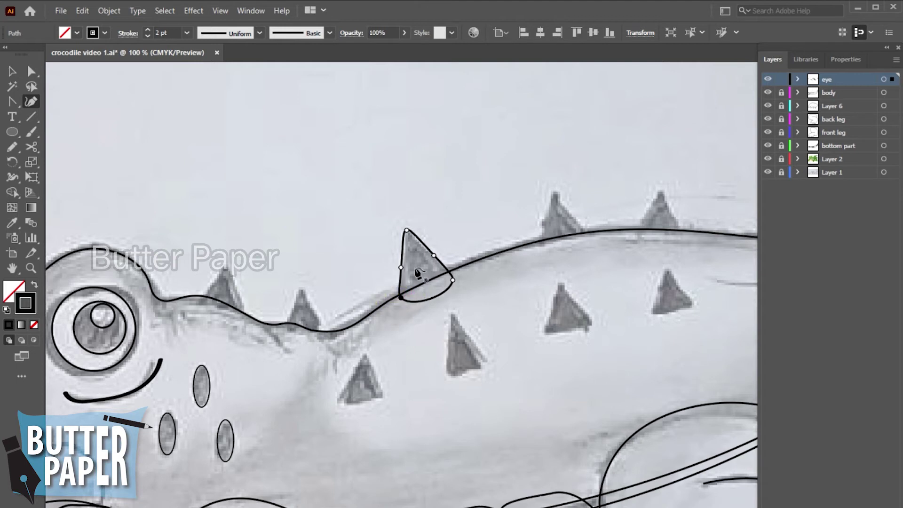
pyautogui.moveTo(406, 229); pyautogui.dragTo(405, 223)
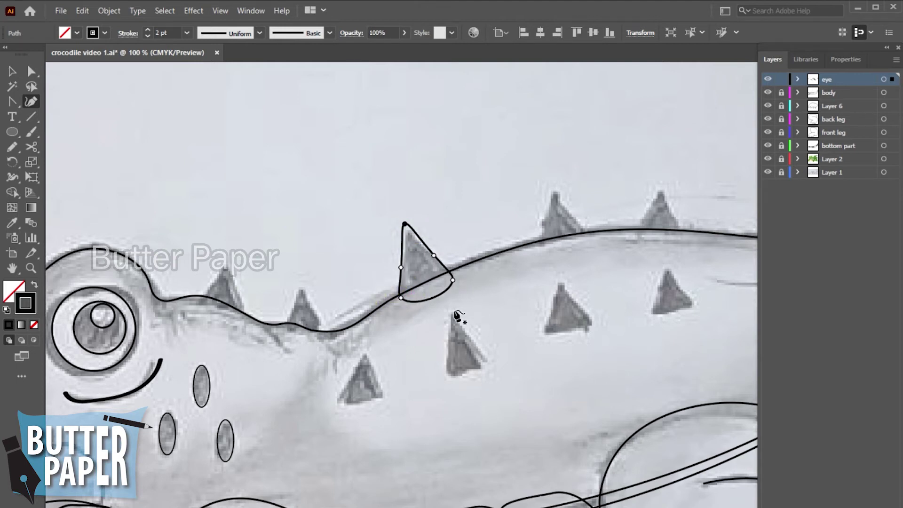
pyautogui.press('v')
pyautogui.click(517, 277)
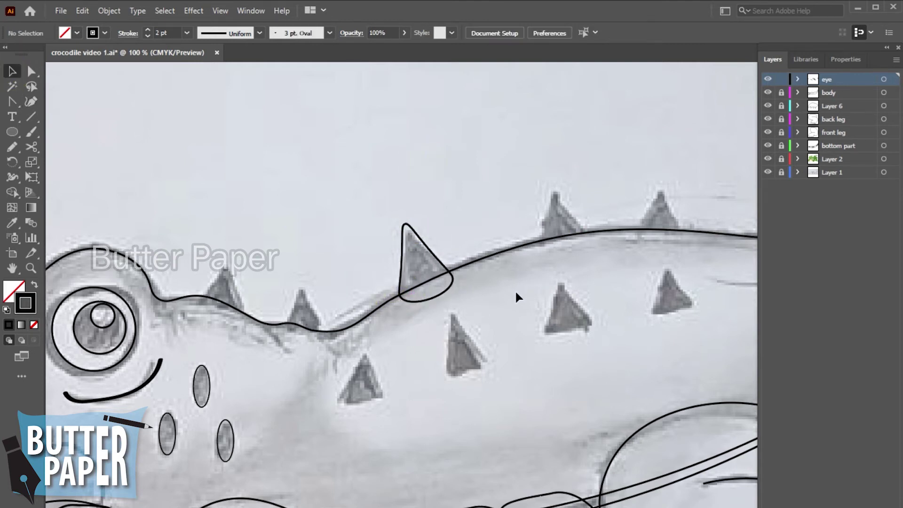
# Place copies of the spike outline over further back spikes, shrinking one to fit
pyautogui.moveTo(514, 296); pyautogui.dragTo(428, 350)
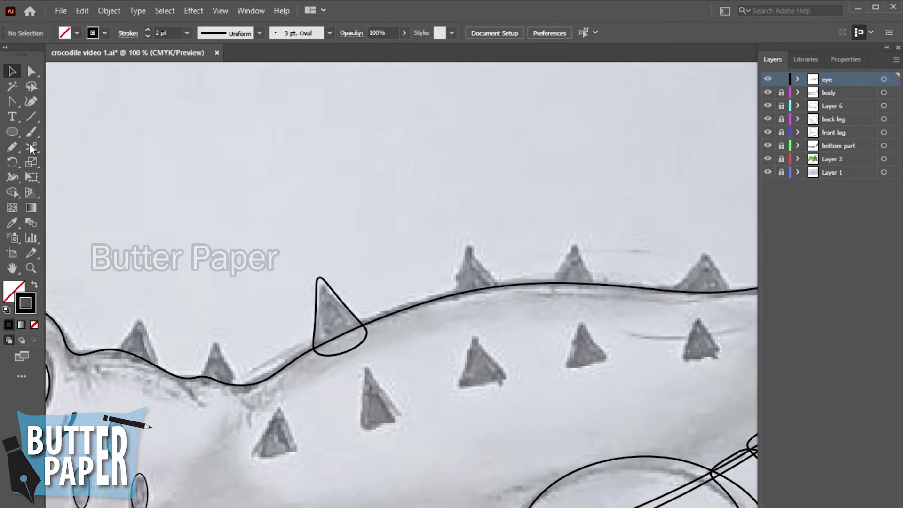
pyautogui.click(339, 302)
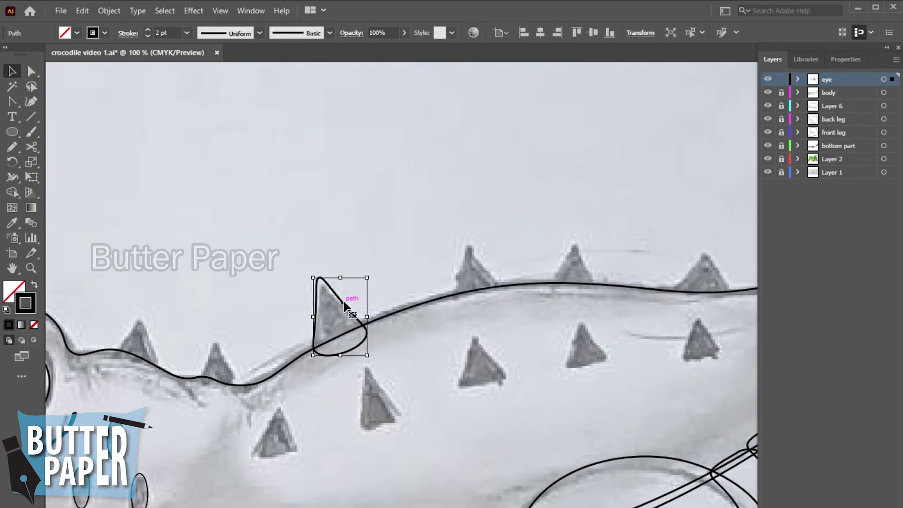
pyautogui.moveTo(345, 305); pyautogui.dragTo(485, 264)
pyautogui.hscroll(5, 604, 325)
pyautogui.moveTo(221, 281); pyautogui.dragTo(460, 284)
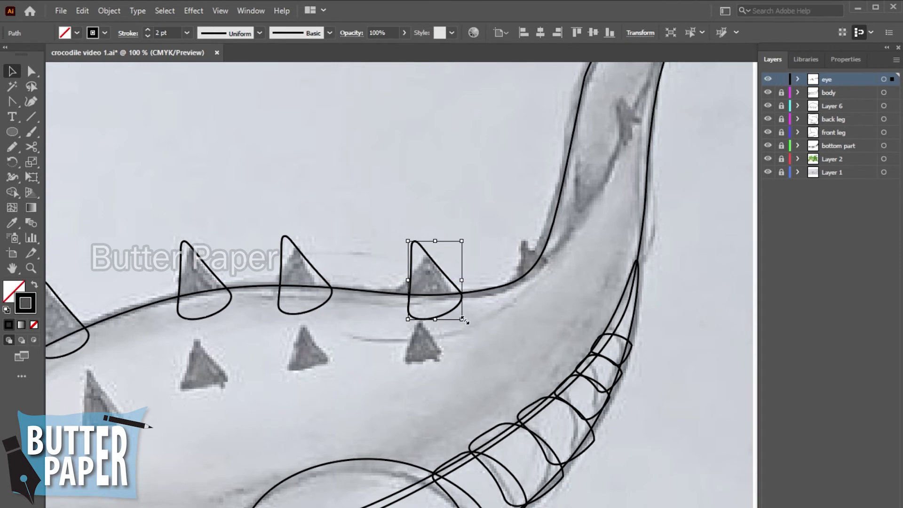
pyautogui.moveTo(462, 318); pyautogui.dragTo(454, 308)
pyautogui.click(488, 314)
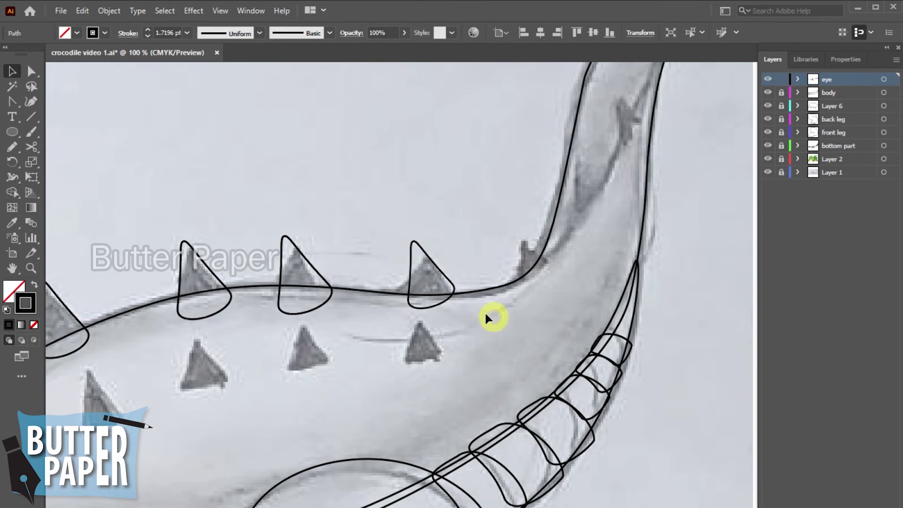
# Rotate the rightmost and middle spikes upright and nudge them onto the back line
pyautogui.click(455, 294)
pyautogui.moveTo(453, 236); pyautogui.dragTo(504, 275)
pyautogui.press('Down')
pyautogui.press('Down')
pyautogui.press('Down')
pyautogui.press('Down')
pyautogui.press('Down')
pyautogui.press('Down')
pyautogui.press('Down')
pyautogui.press('Down')
pyautogui.press('Down')
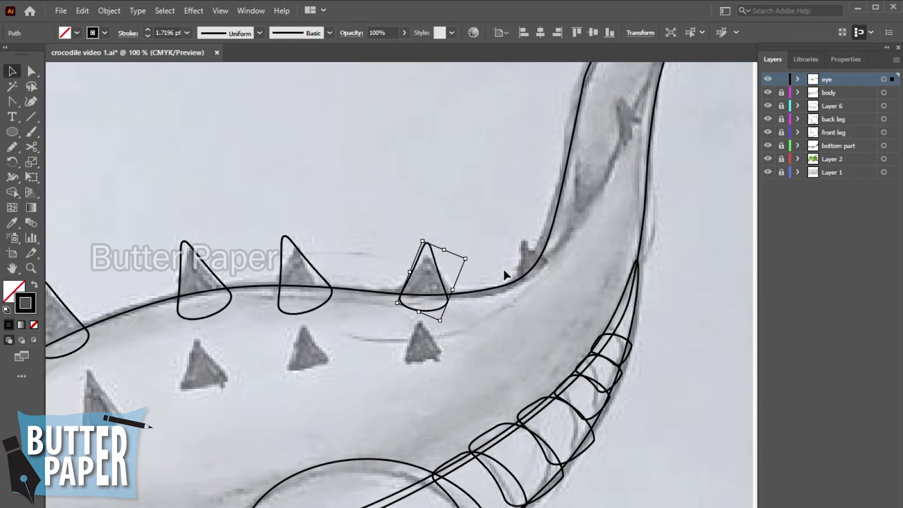
pyautogui.click(327, 283)
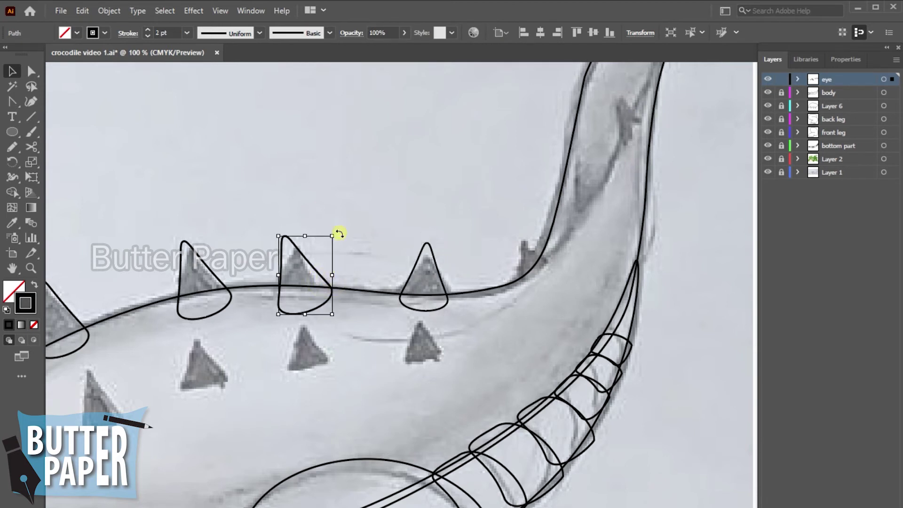
pyautogui.moveTo(339, 233); pyautogui.dragTo(383, 252)
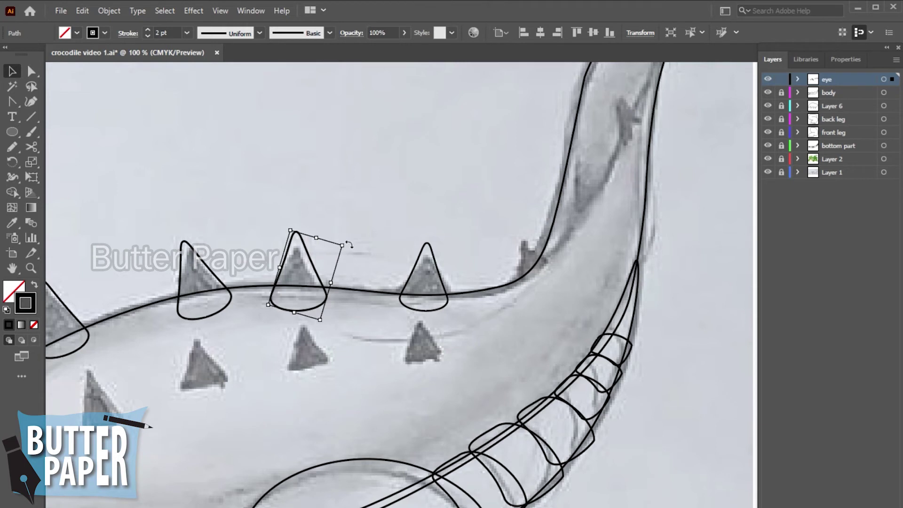
pyautogui.press('Left')
pyautogui.press('Left')
pyautogui.press('Left')
pyautogui.press('Up')
pyautogui.press('Up')
pyautogui.press('Up')
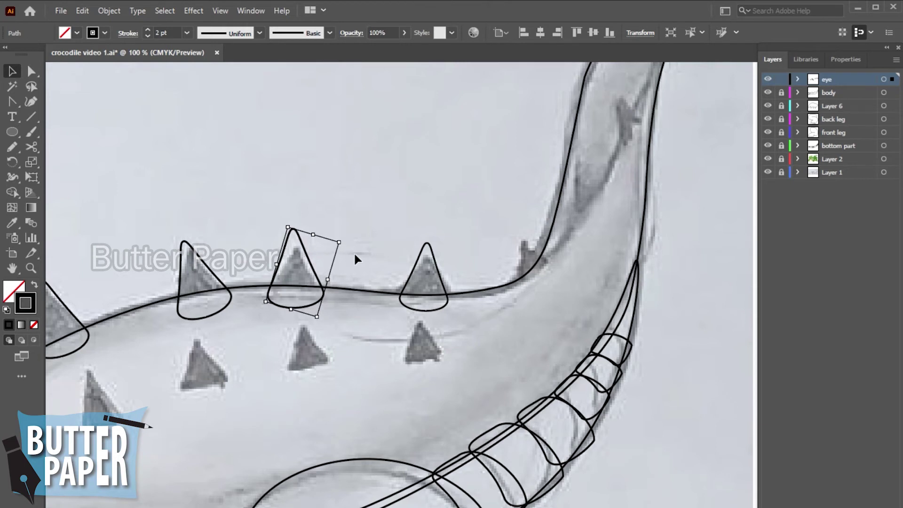
pyautogui.click(356, 249)
# Nudge the middle spike down and tilt the left spike to match the sketch
pyautogui.hscroll(-2, 376, 264)
pyautogui.hscroll(-3, 413, 278)
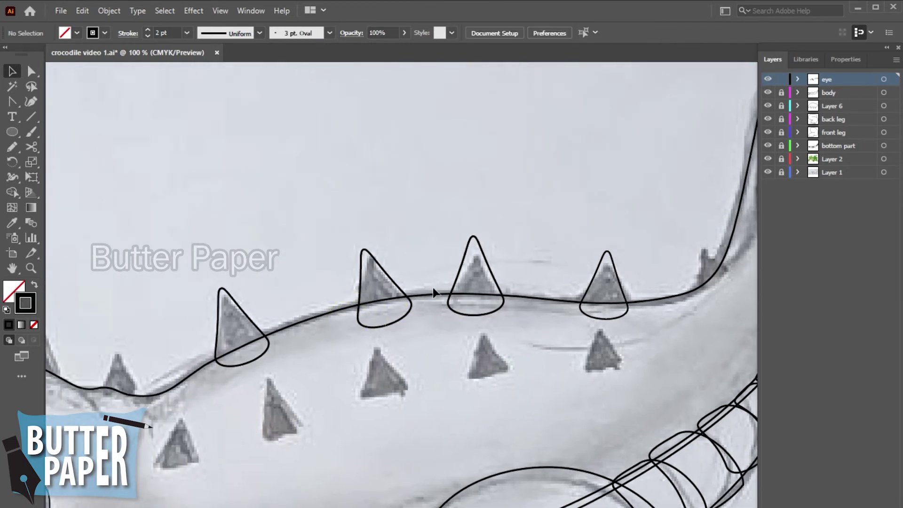
pyautogui.click(491, 273)
pyautogui.press('Down')
pyautogui.press('Down')
pyautogui.press('Down')
pyautogui.click(403, 288)
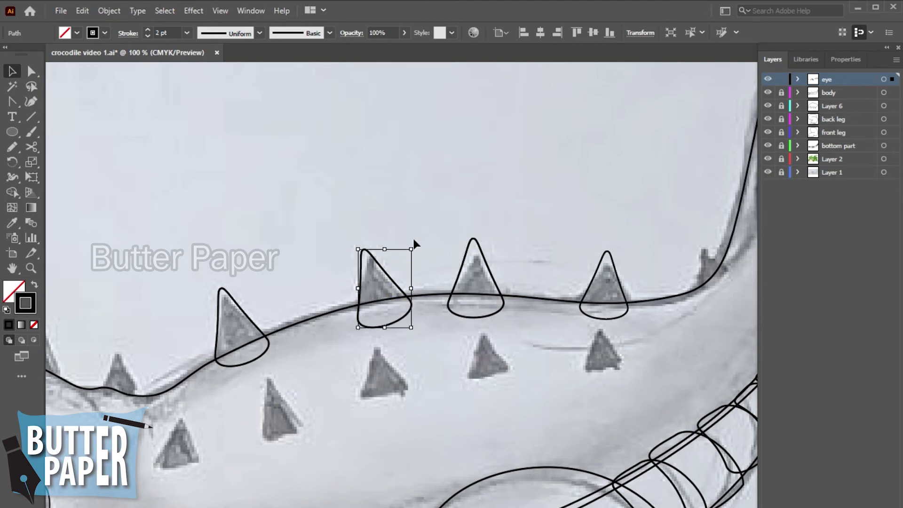
pyautogui.moveTo(416, 244); pyautogui.dragTo(434, 245)
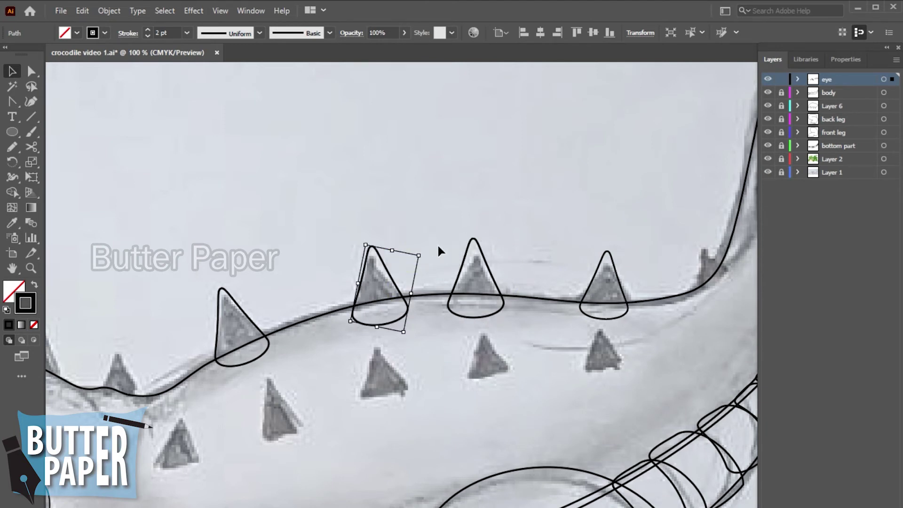
pyautogui.press('Left')
pyautogui.press('Left')
pyautogui.press('Left')
pyautogui.press('Up')
pyautogui.press('Up')
pyautogui.press('Up')
pyautogui.press('Left')
pyautogui.press('Left')
pyautogui.press('Left')
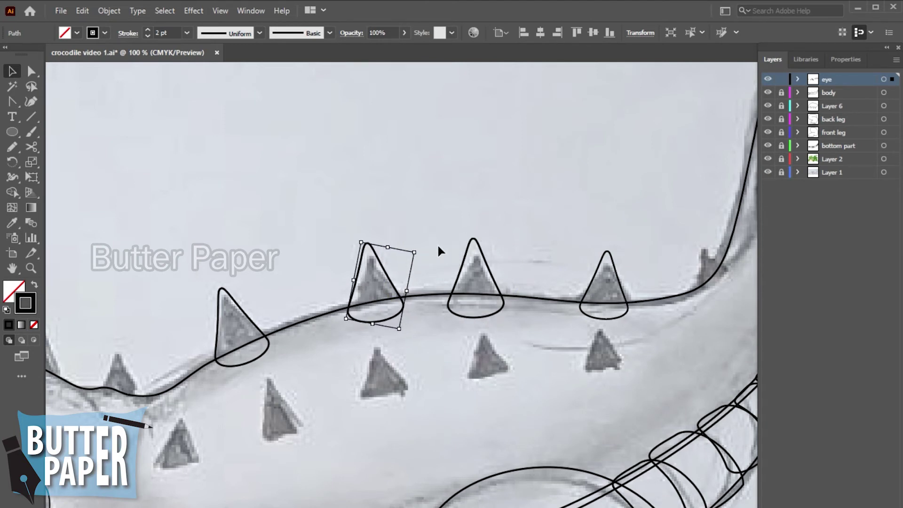
pyautogui.press('Down')
pyautogui.press('Down')
pyautogui.press('Down')
pyautogui.press('Down')
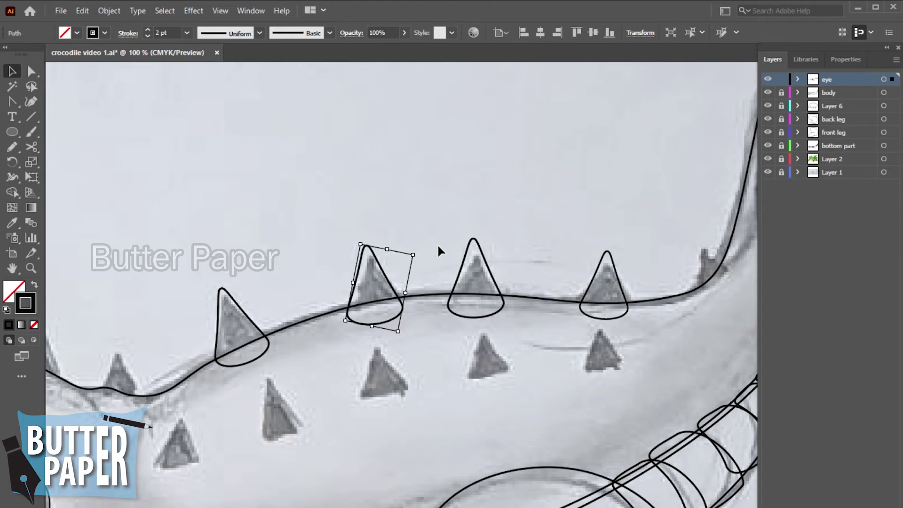
pyautogui.click(513, 197)
# Duplicate a spike onto the tail's sketched spike, nudge it left, and select the body
pyautogui.moveTo(665, 347)
pyautogui.mouseDown()
pyautogui.moveTo(418, 405)
pyautogui.moveTo(302, 448)
pyautogui.mouseUp()
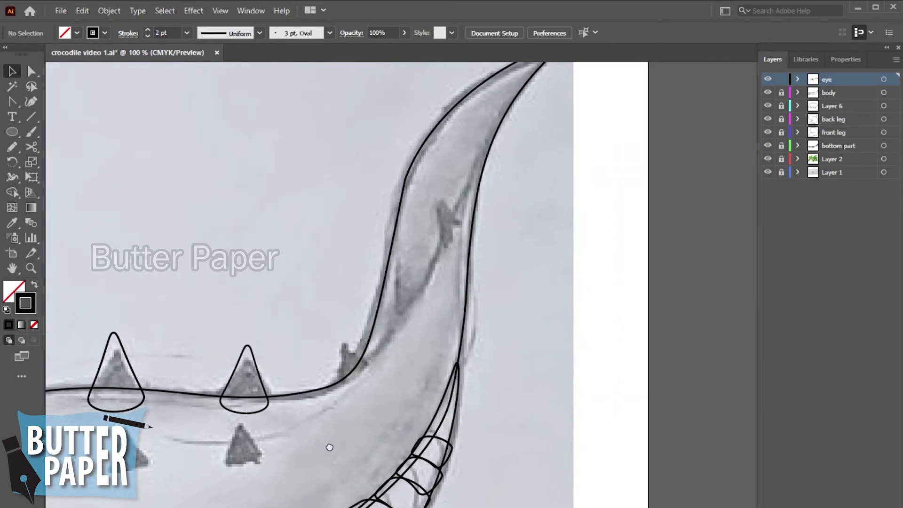
pyautogui.click(263, 401)
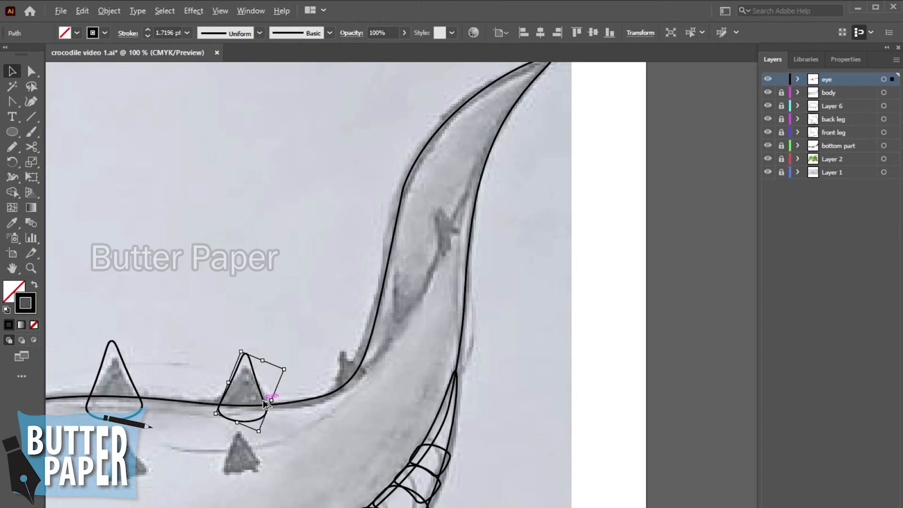
pyautogui.moveTo(264, 401)
pyautogui.keyDown('alt'); pyautogui.mouseDown()
pyautogui.moveTo(371, 321)
pyautogui.moveTo(398, 367)
pyautogui.mouseUp(); pyautogui.keyUp('alt')
pyautogui.press('Left')
pyautogui.press('Left')
pyautogui.press('Left')
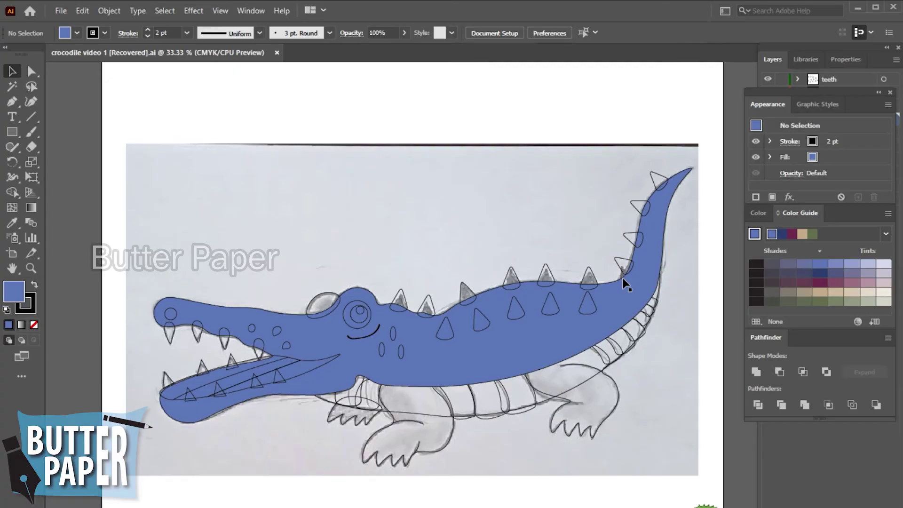
pyautogui.click(622, 277)
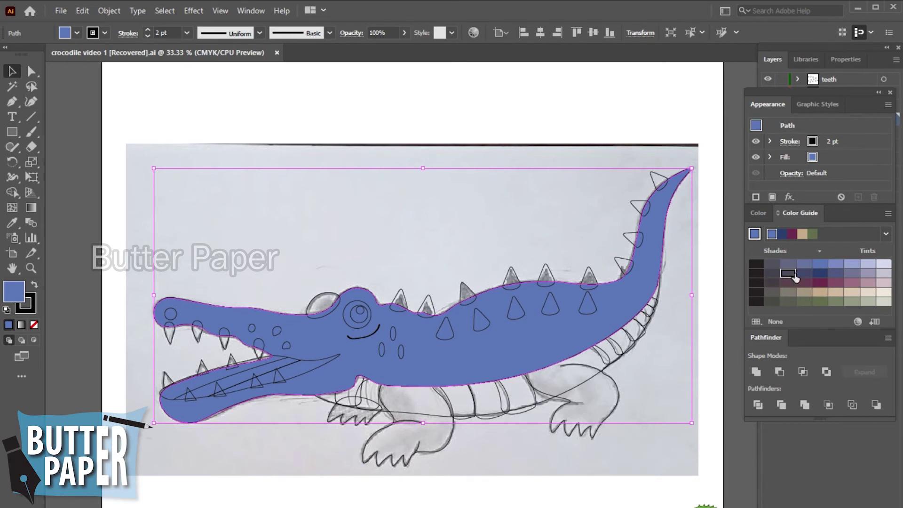
# Try purple, grey-brown and green Color Guide fills on the crocodile body
pyautogui.click(202, 106)
pyautogui.click(502, 289)
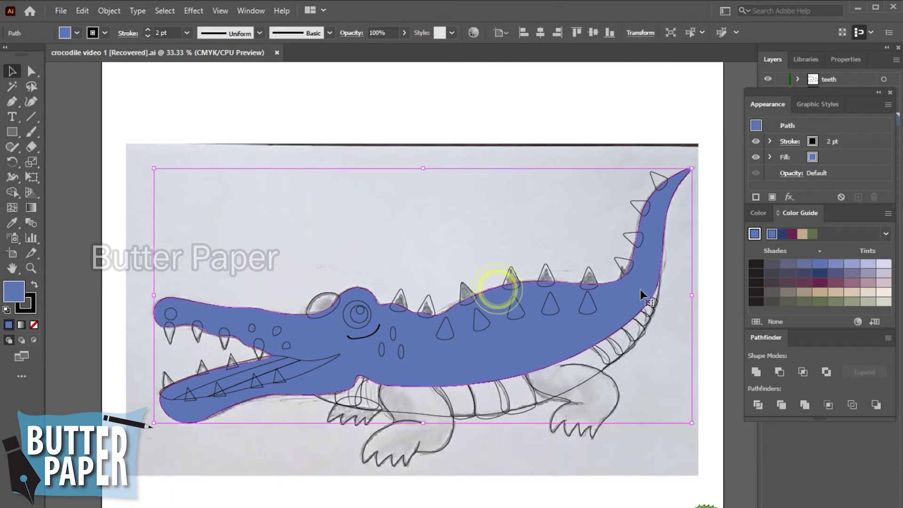
pyautogui.click(783, 274)
pyautogui.click(771, 273)
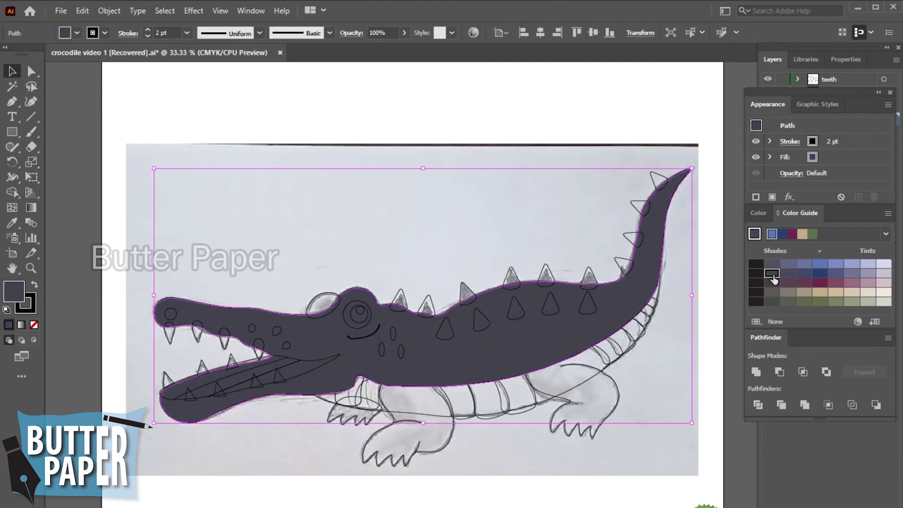
pyautogui.click(772, 293)
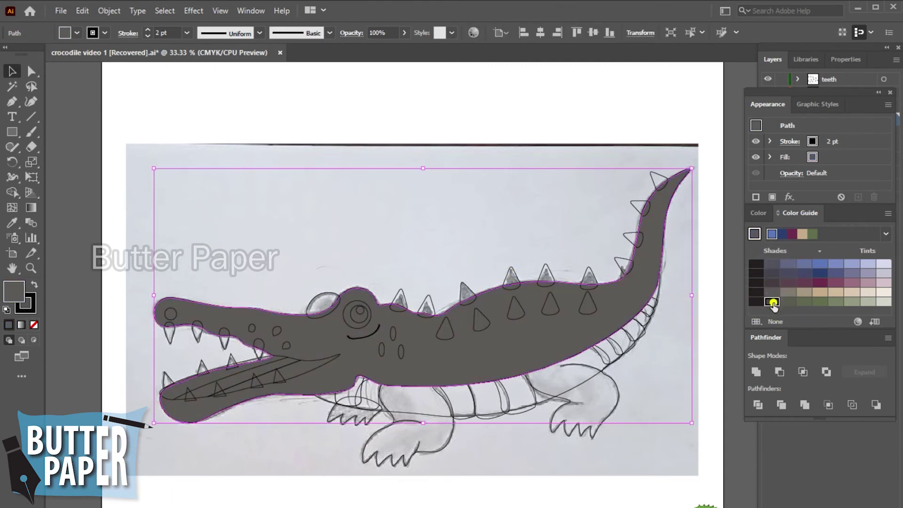
pyautogui.click(772, 302)
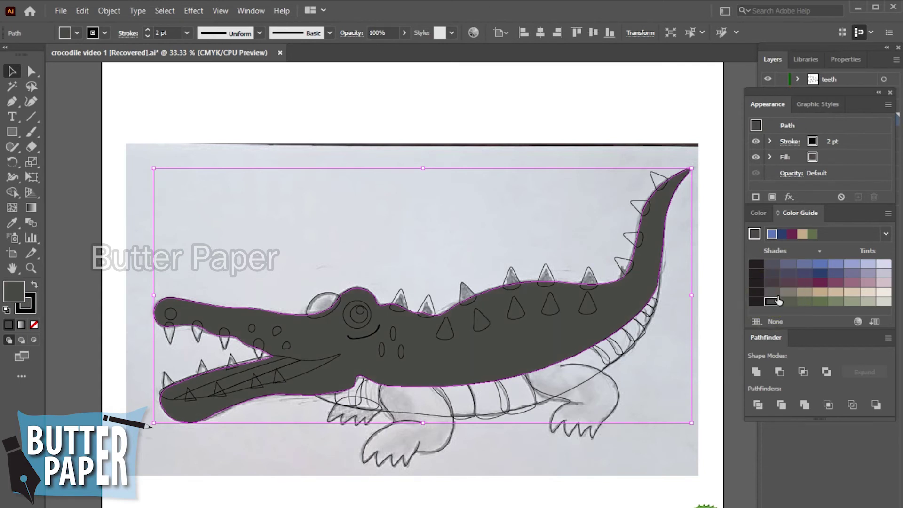
pyautogui.click(787, 302)
pyautogui.click(808, 304)
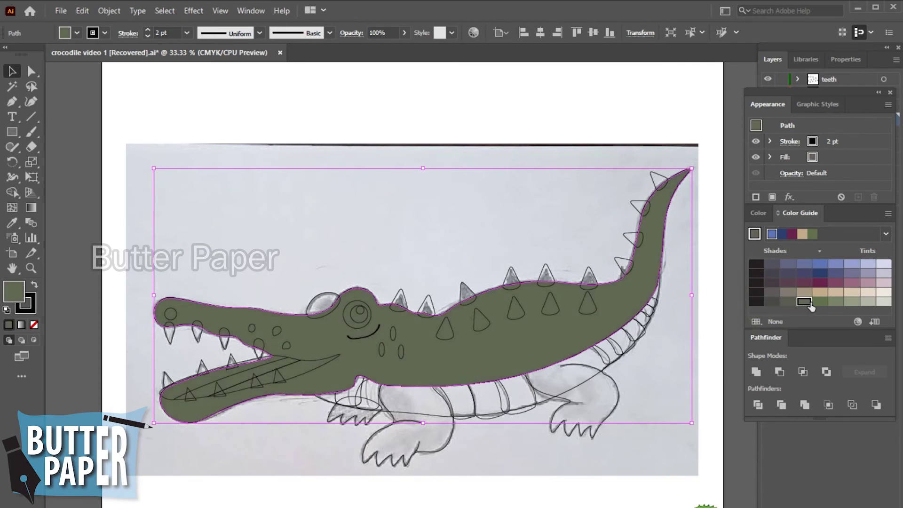
pyautogui.click(819, 303)
# Test tan, grey and pink fills, settle on pale sage green, and open Swatch Libraries
pyautogui.click(795, 292)
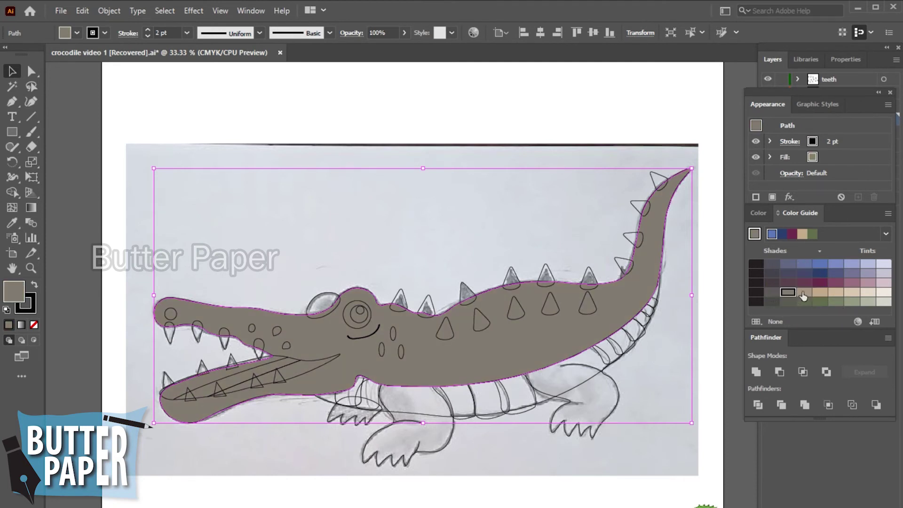
pyautogui.click(772, 292)
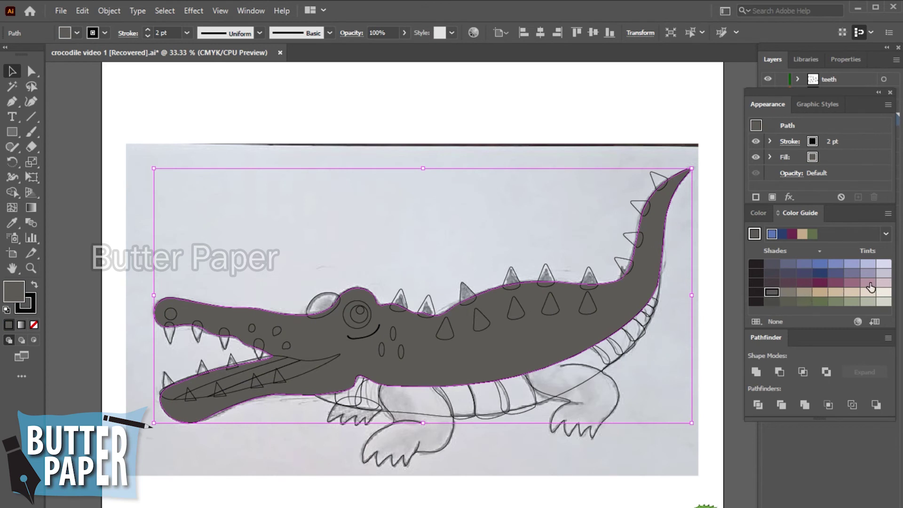
pyautogui.click(869, 283)
pyautogui.click(804, 301)
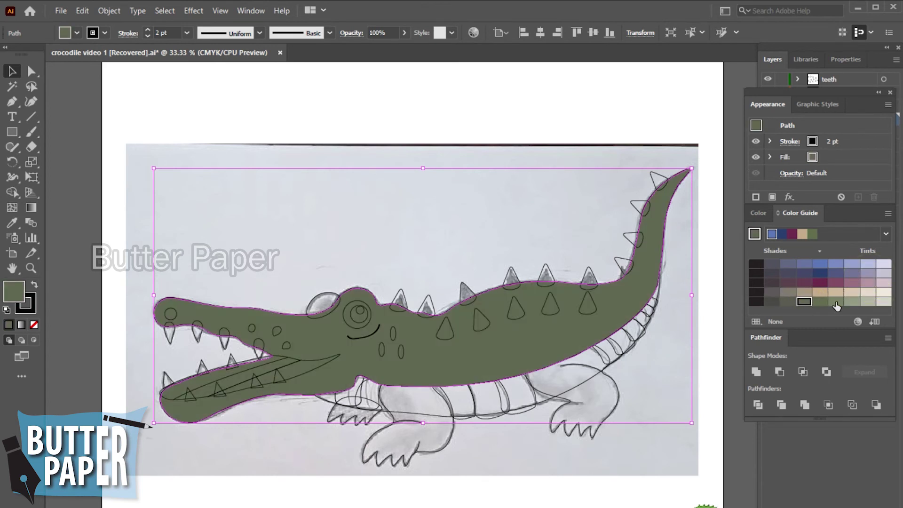
pyautogui.click(828, 301)
pyautogui.click(851, 301)
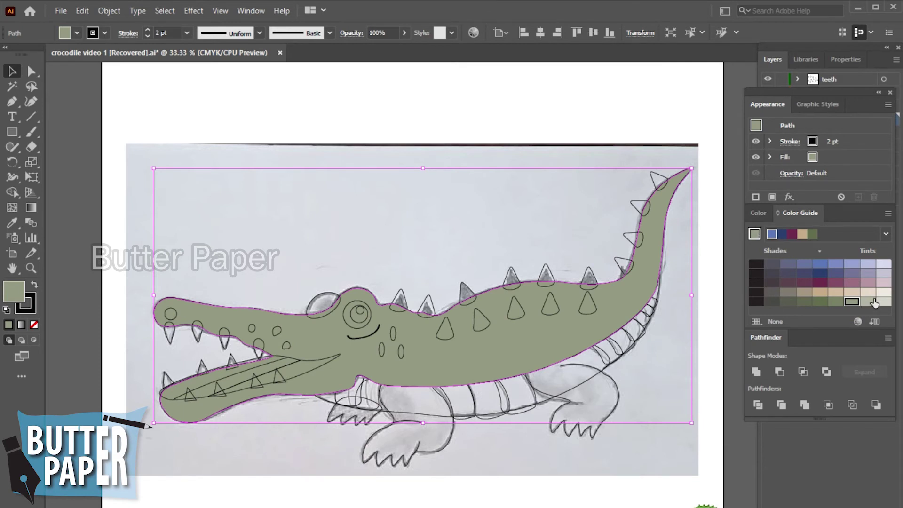
pyautogui.click(874, 301)
pyautogui.click(756, 321)
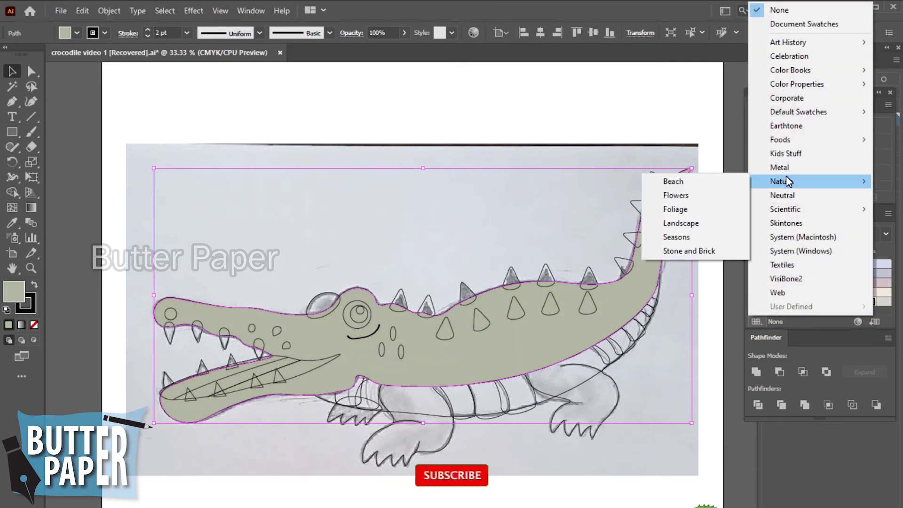
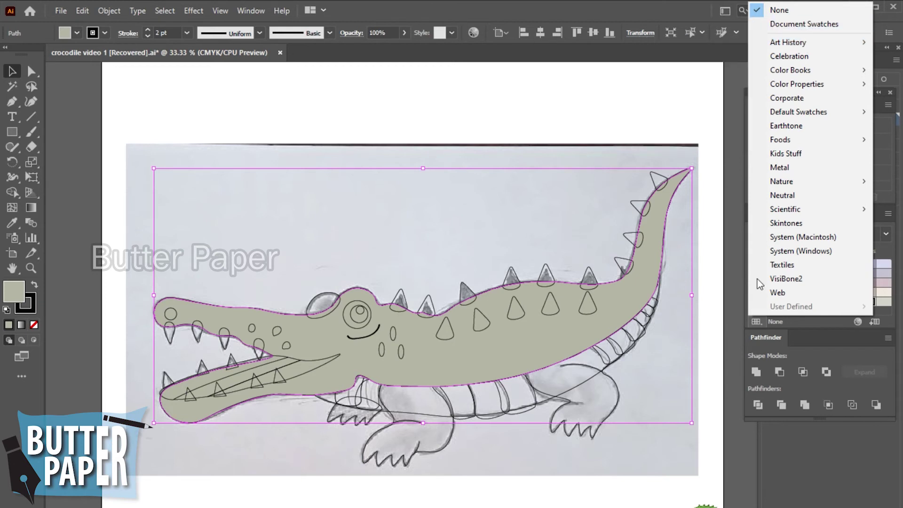
# Fill the crocodile body bright green from the Color Guide's Pentagram harmony, then deselect
pyautogui.click(673, 4)
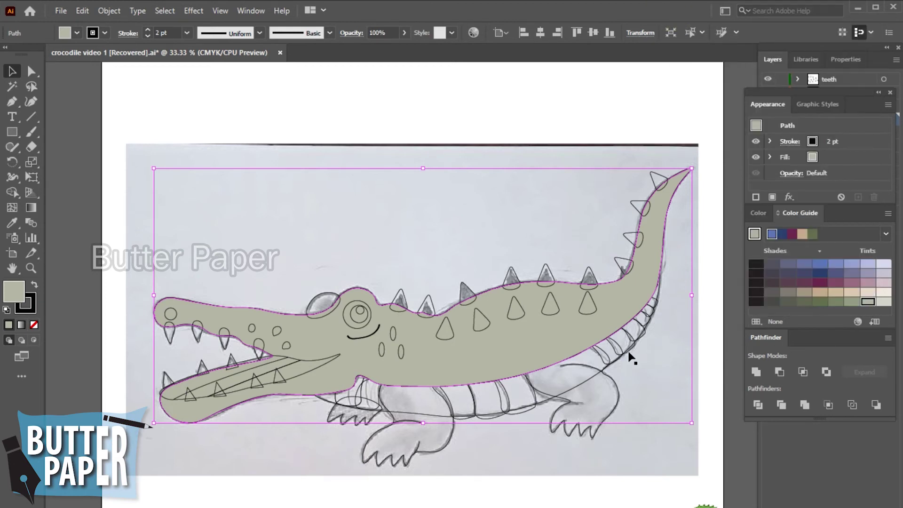
pyautogui.click(883, 301)
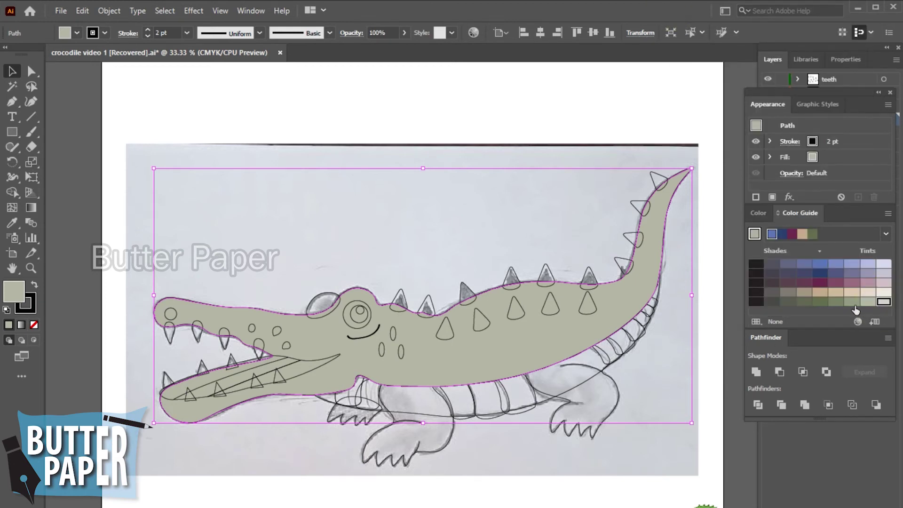
pyautogui.click(885, 234)
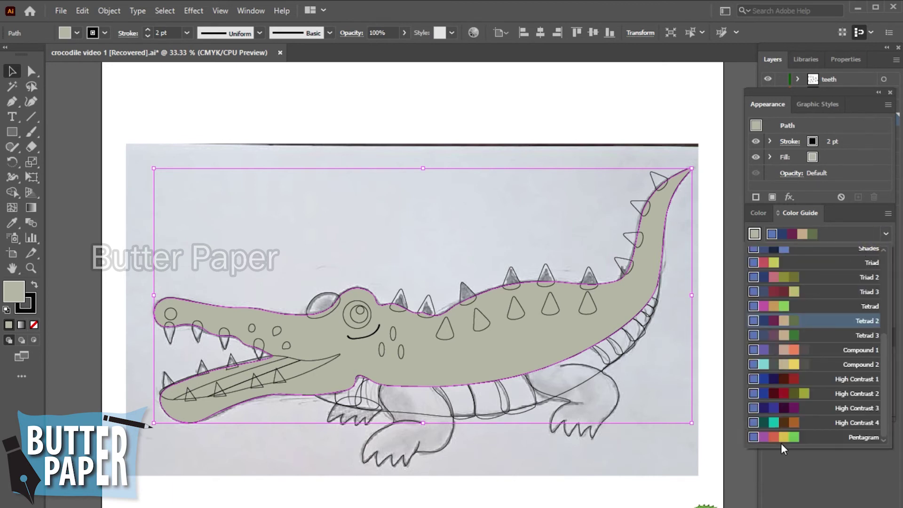
pyautogui.click(795, 437)
pyautogui.click(813, 234)
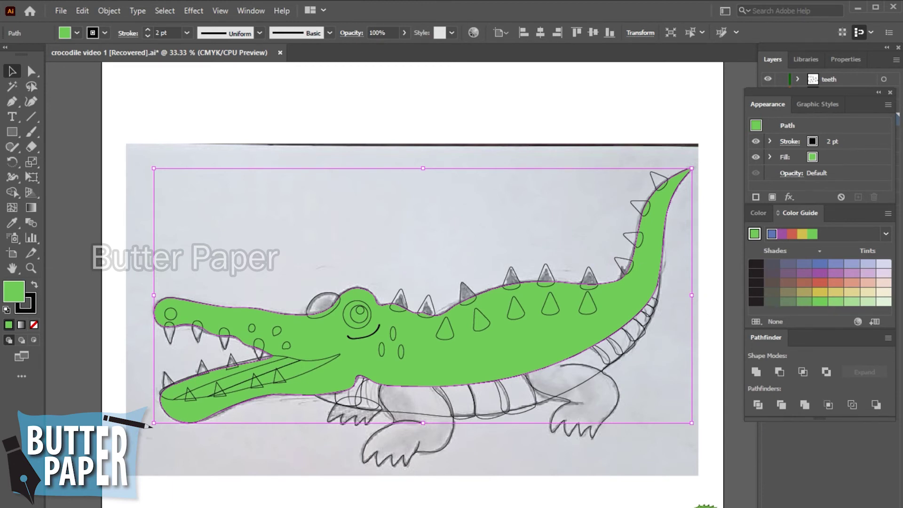
pyautogui.click(514, 76)
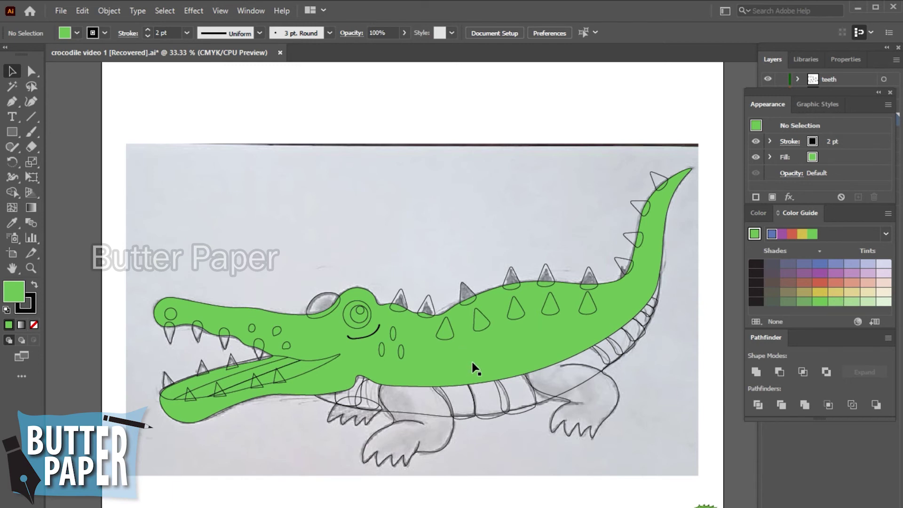
# Select the front upper tooth and give it a white, then grey fill
pyautogui.click(172, 338)
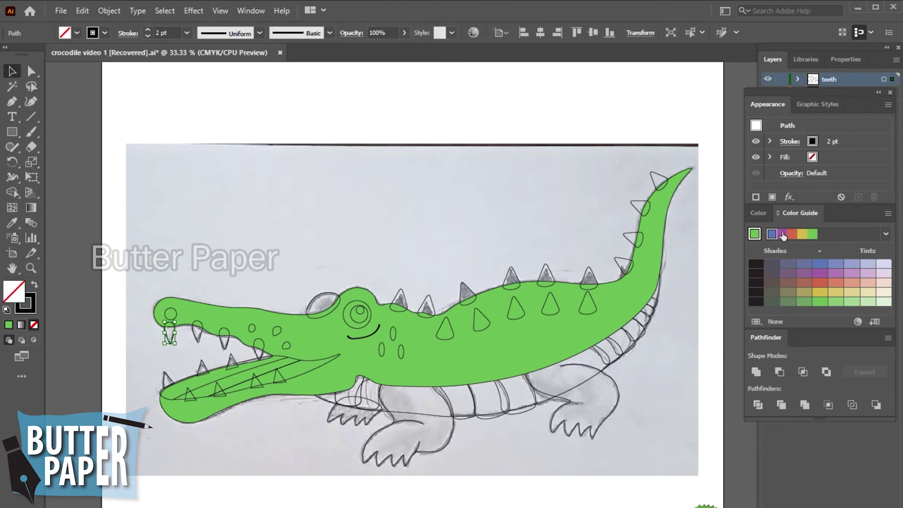
pyautogui.click(757, 213)
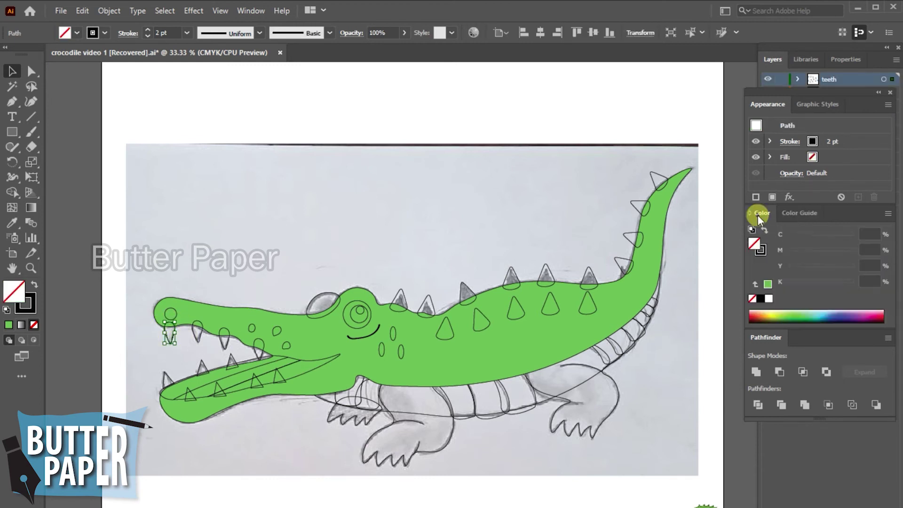
pyautogui.click(768, 298)
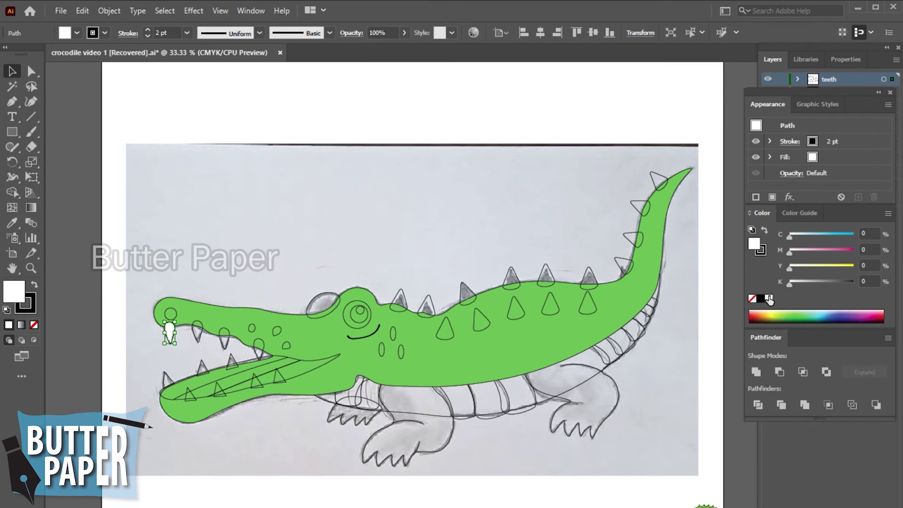
pyautogui.click(799, 213)
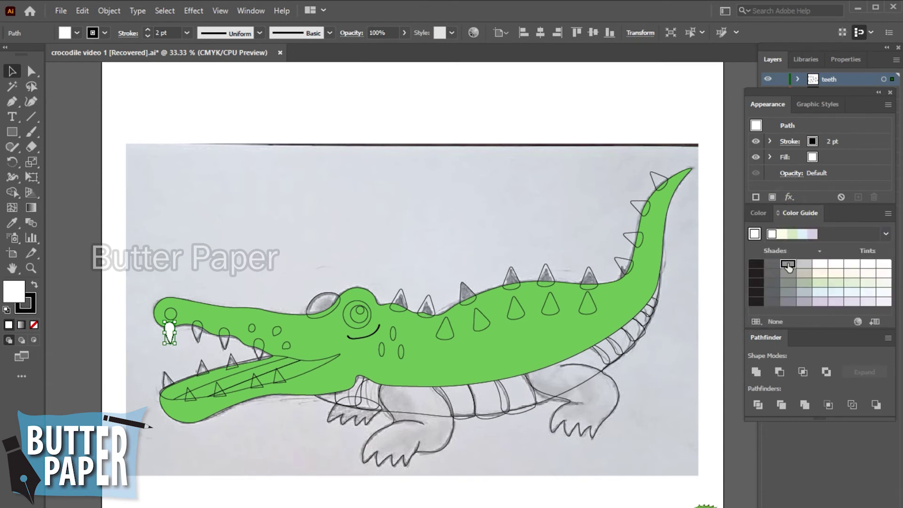
pyautogui.click(804, 266)
pyautogui.click(784, 266)
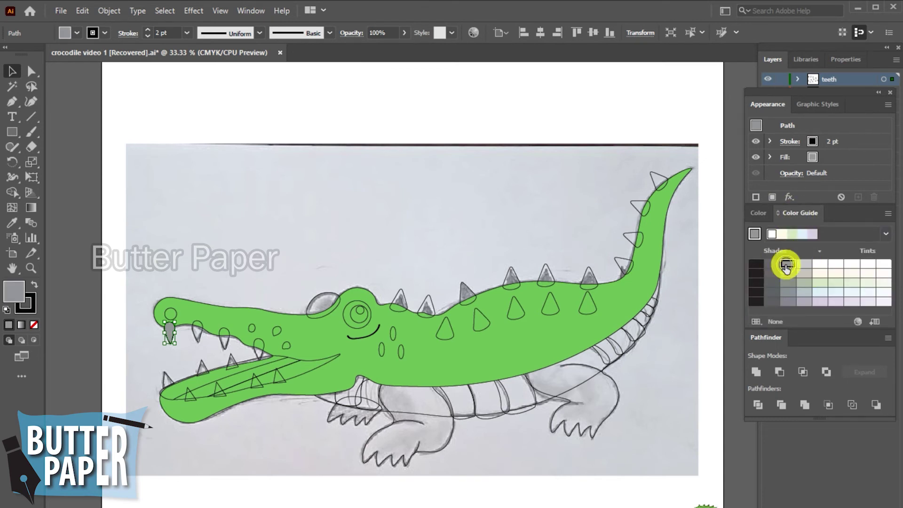
# Settle on a light grey tooth fill, then select the next upper tooth and show the Layers panel
pyautogui.click(788, 283)
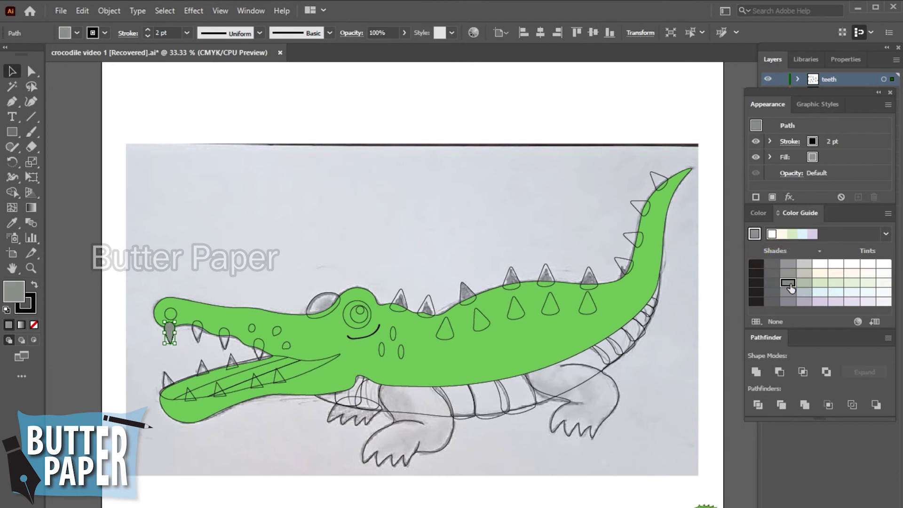
pyautogui.click(788, 292)
pyautogui.click(803, 292)
pyautogui.click(803, 274)
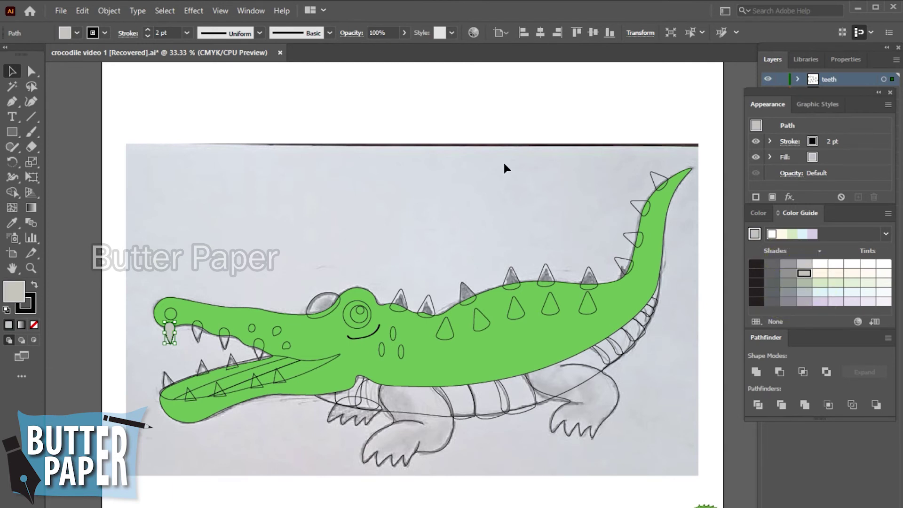
pyautogui.click(535, 248)
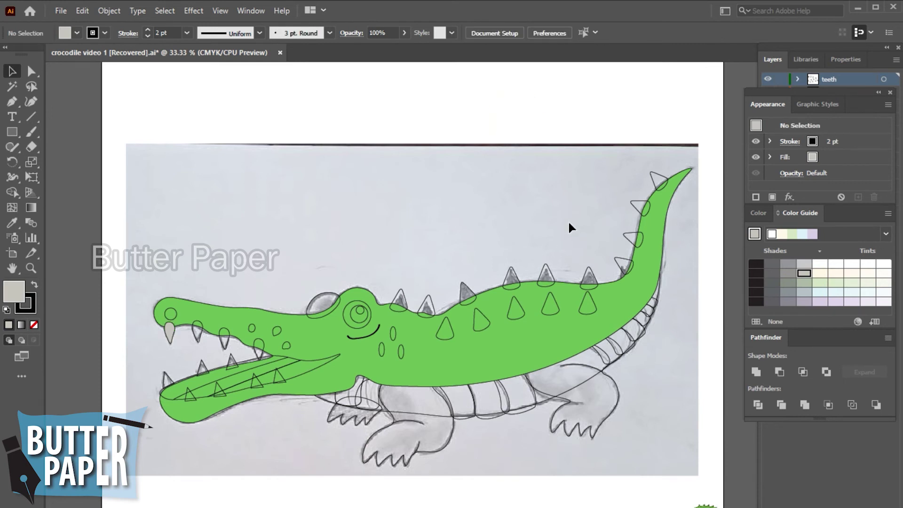
pyautogui.click(198, 335)
pyautogui.click(780, 67)
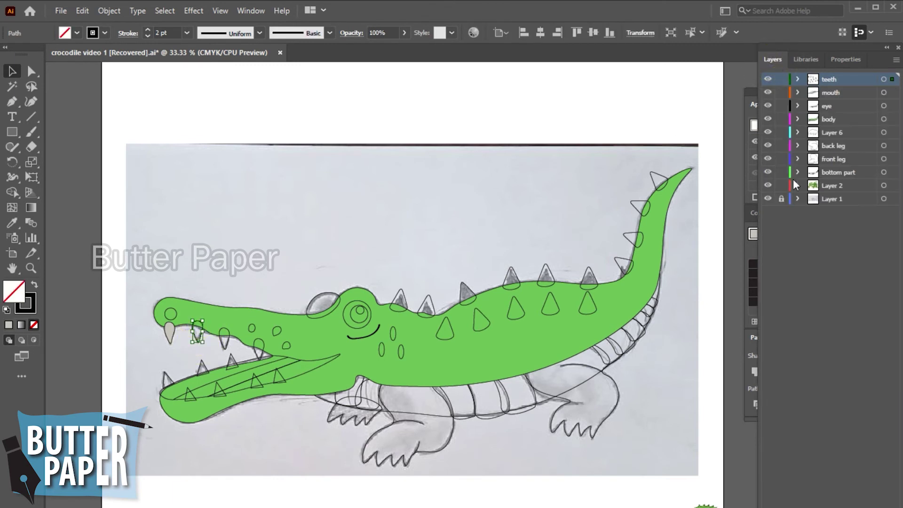
# Copy the front tooth's light grey onto the other upper teeth with the Eyedropper
pyautogui.keyDown('shift'); pyautogui.click(225, 342); pyautogui.keyUp('shift')
pyautogui.keyDown('shift'); pyautogui.click(264, 349); pyautogui.keyUp('shift')
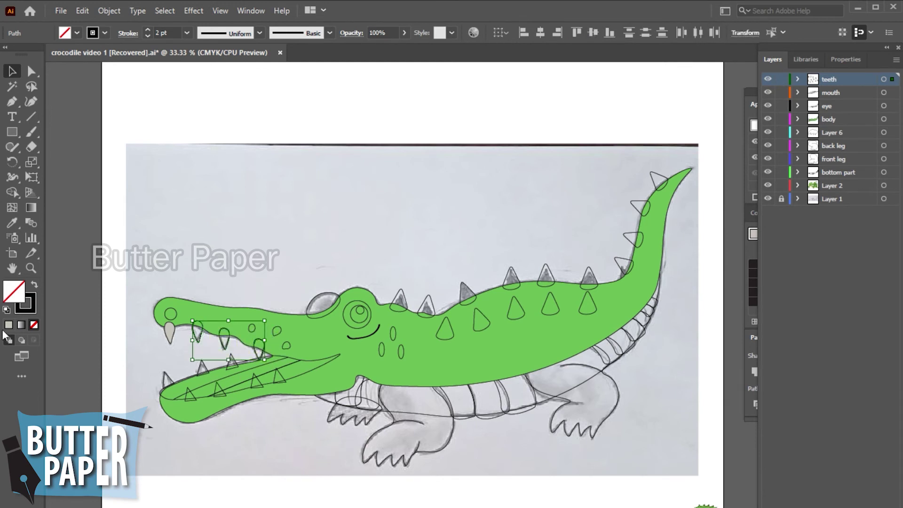
pyautogui.click(11, 223)
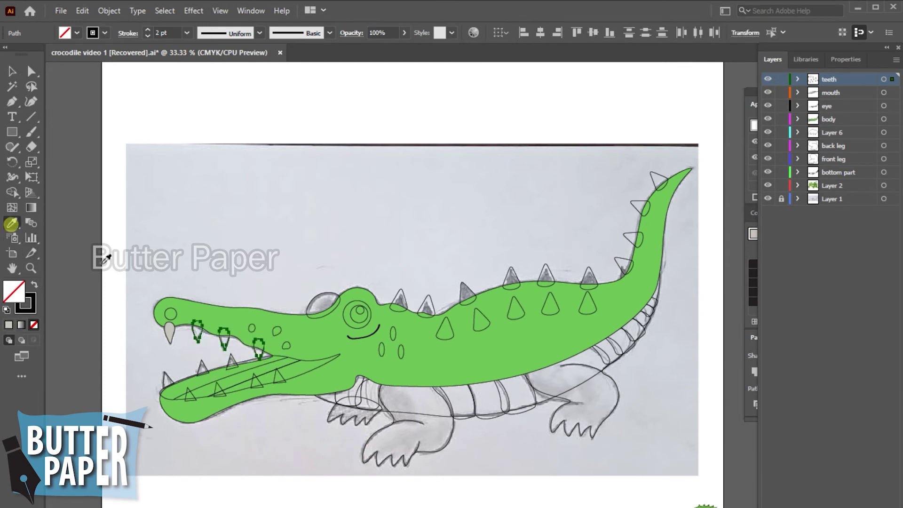
pyautogui.click(169, 329)
pyautogui.press('v')
pyautogui.click(250, 277)
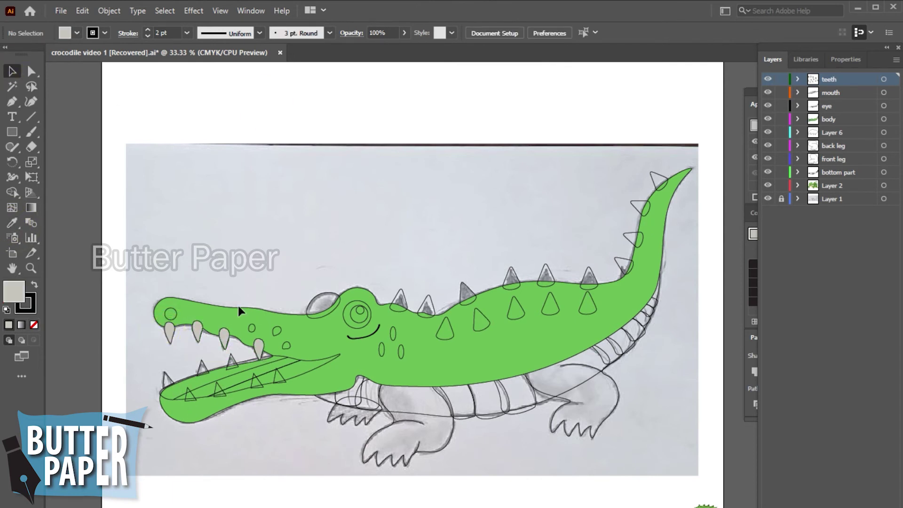
# Stretch the third upper tooth taller and keep the teeth layer at the top of the stack
pyautogui.click(224, 337)
pyautogui.moveTo(201, 339); pyautogui.dragTo(204, 336)
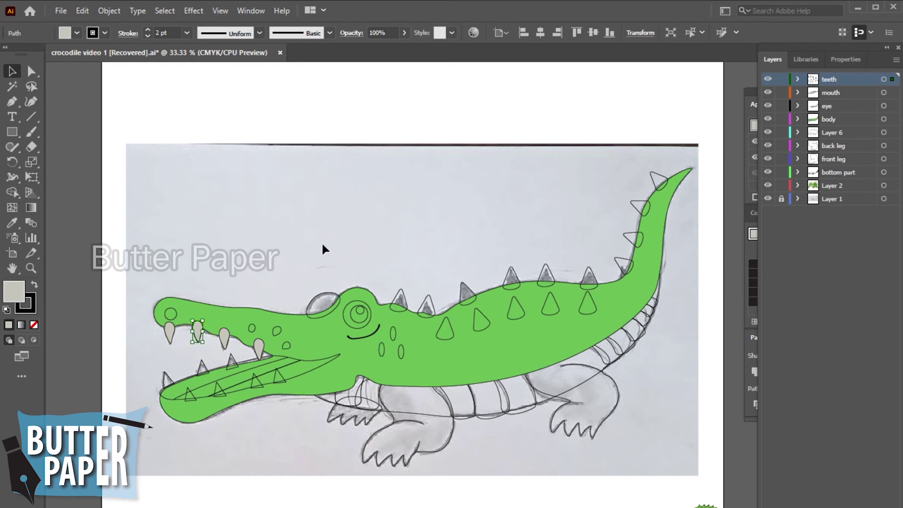
pyautogui.click(281, 254)
pyautogui.moveTo(827, 80); pyautogui.dragTo(828, 125)
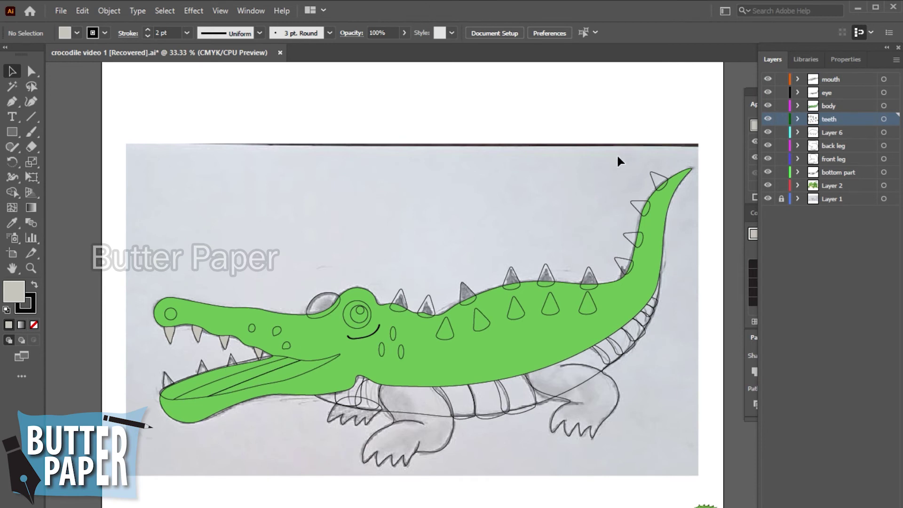
pyautogui.moveTo(829, 120); pyautogui.dragTo(829, 76)
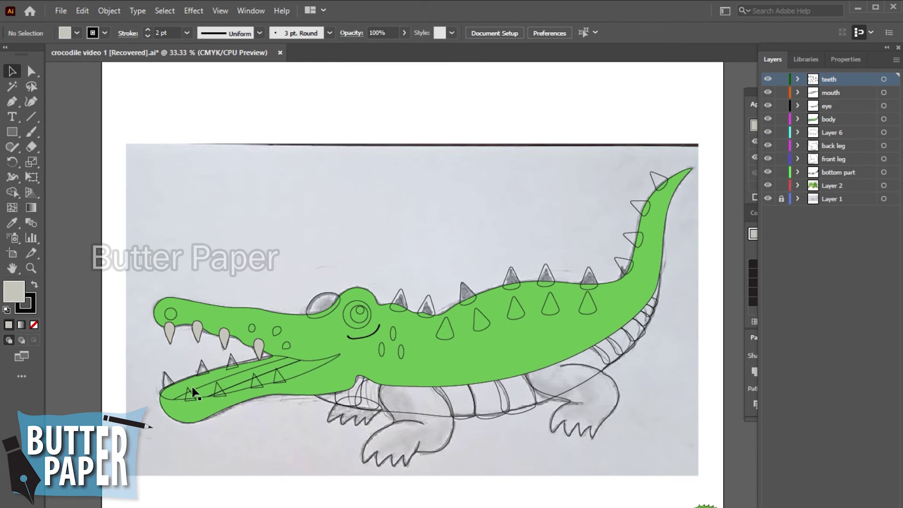
# Eyedrop the light grey tooth colour onto the front lower-jaw teeth
pyautogui.click(173, 381)
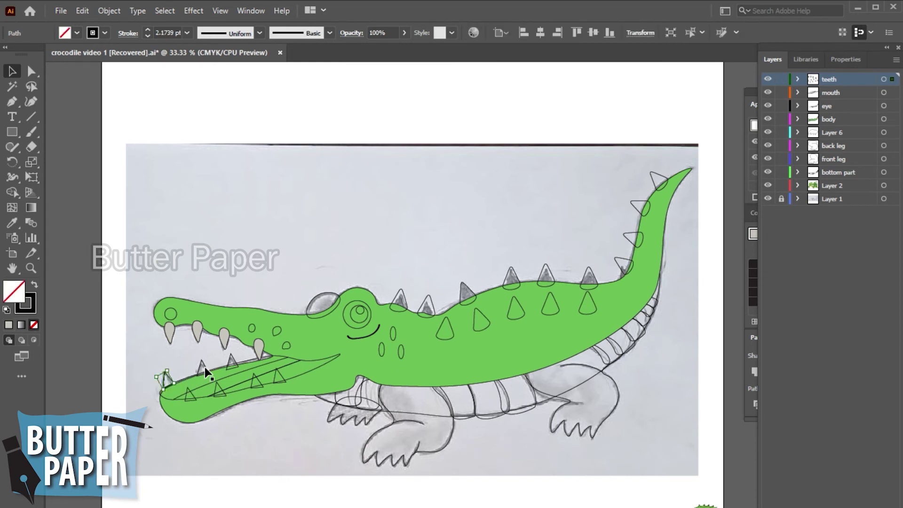
pyautogui.keyDown('shift'); pyautogui.click(204, 367); pyautogui.keyUp('shift')
pyautogui.keyDown('shift'); pyautogui.click(233, 356); pyautogui.keyUp('shift')
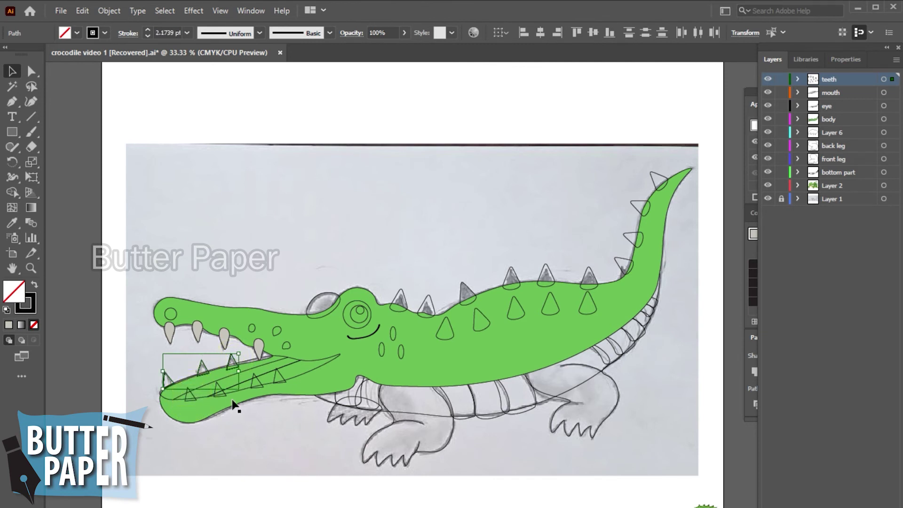
pyautogui.click(12, 222)
pyautogui.click(196, 329)
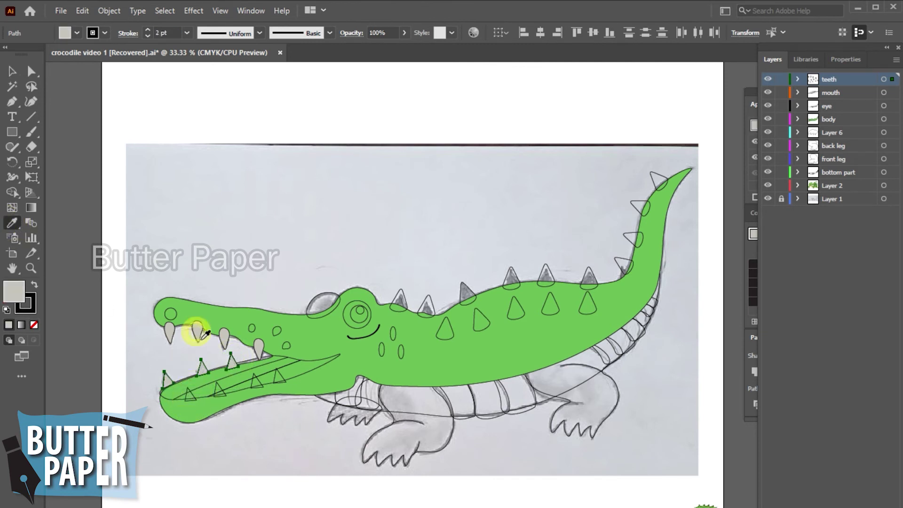
pyautogui.click(12, 71)
# Fill the remaining lower-jaw teeth with the same light grey
pyautogui.click(313, 97)
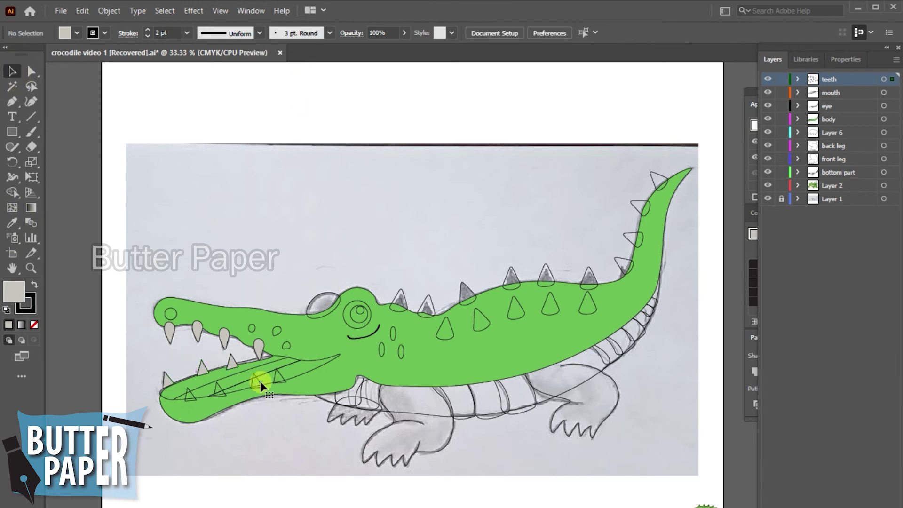
pyautogui.click(263, 378)
pyautogui.keyDown('shift'); pyautogui.click(220, 391); pyautogui.keyUp('shift')
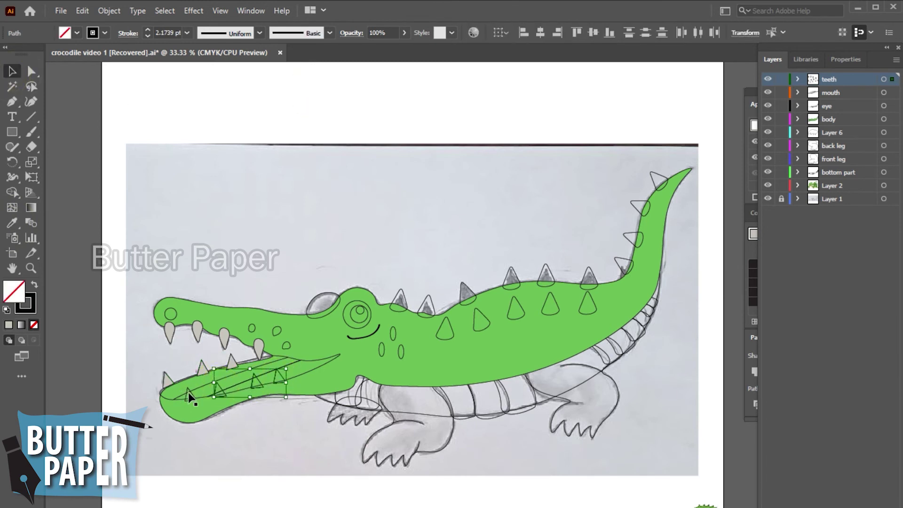
pyautogui.keyDown('shift'); pyautogui.click(191, 392); pyautogui.keyUp('shift')
pyautogui.click(12, 222)
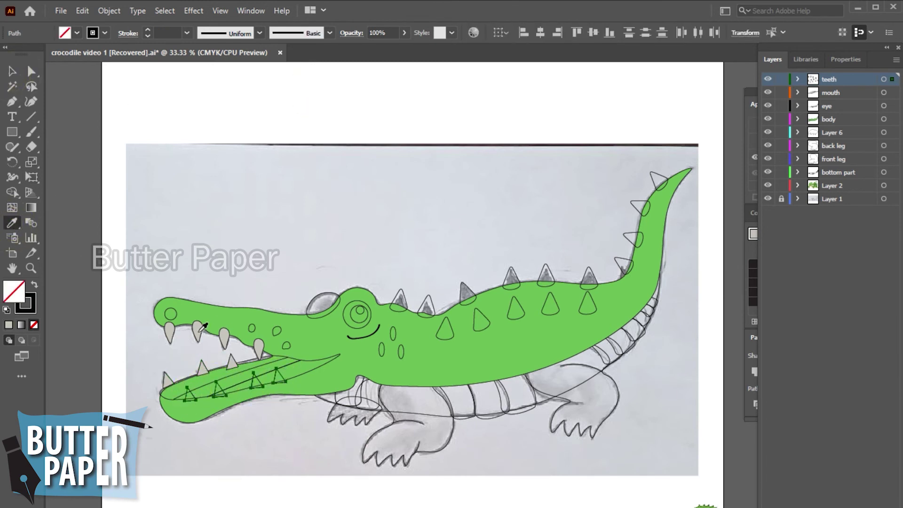
pyautogui.click(197, 330)
# Shift the lower-jaw mouth shape slightly to the right
pyautogui.click(12, 71)
pyautogui.click(261, 84)
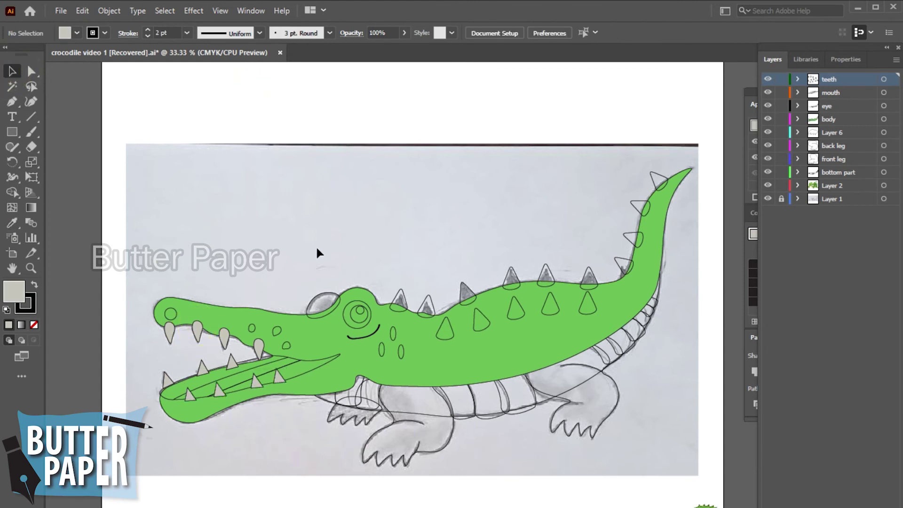
pyautogui.click(288, 365)
pyautogui.moveTo(294, 369); pyautogui.dragTo(342, 372)
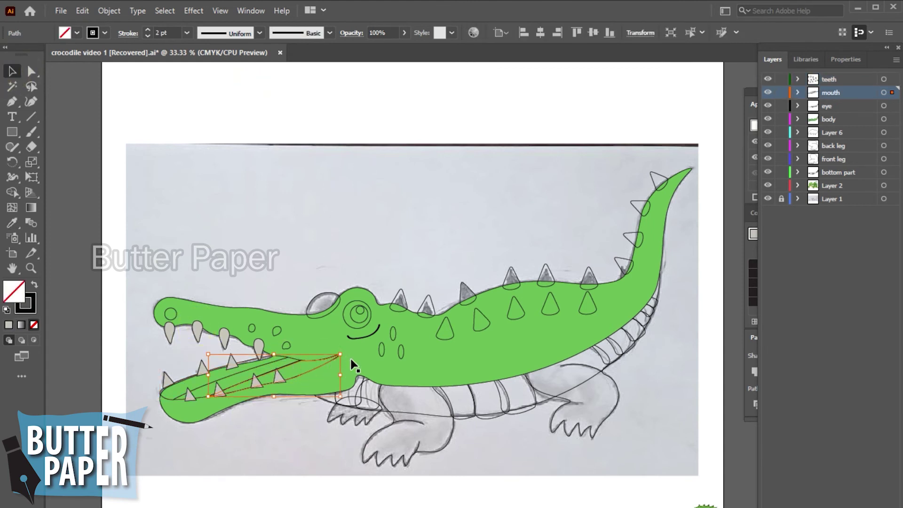
pyautogui.click(365, 254)
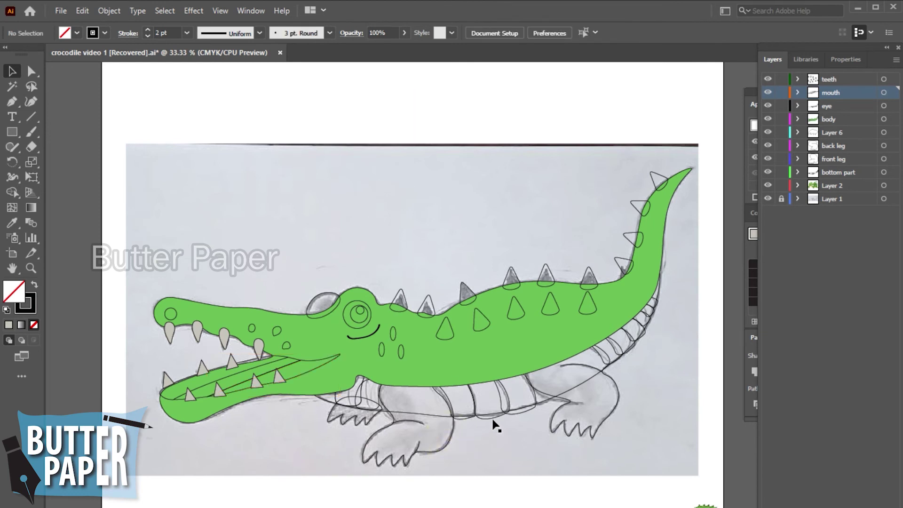
pyautogui.click(357, 316)
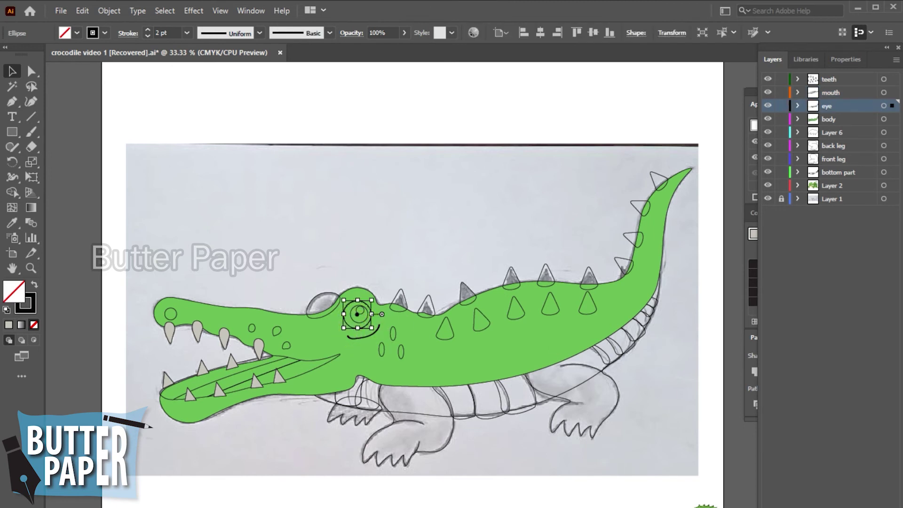
pyautogui.click(585, 503)
pyautogui.press('z')
pyautogui.click(471, 291)
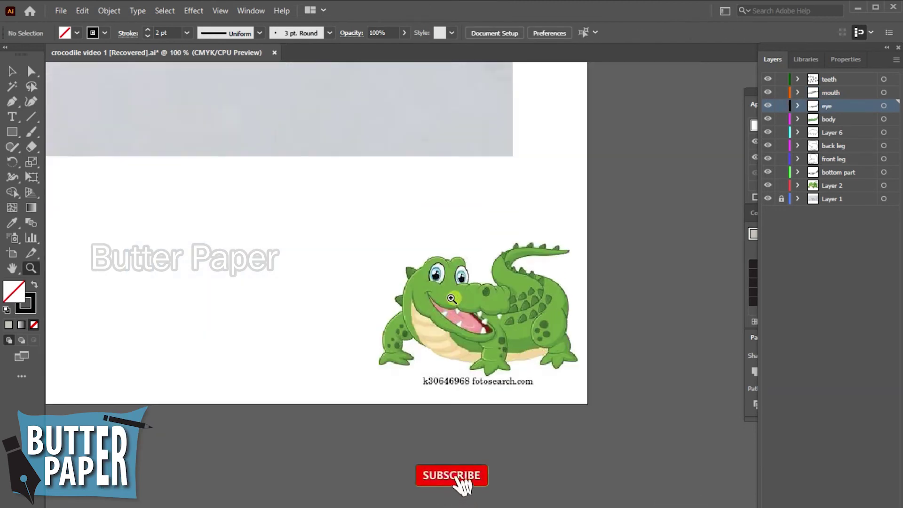
pyautogui.keyDown('alt'); pyautogui.click(471, 294); pyautogui.keyUp('alt')
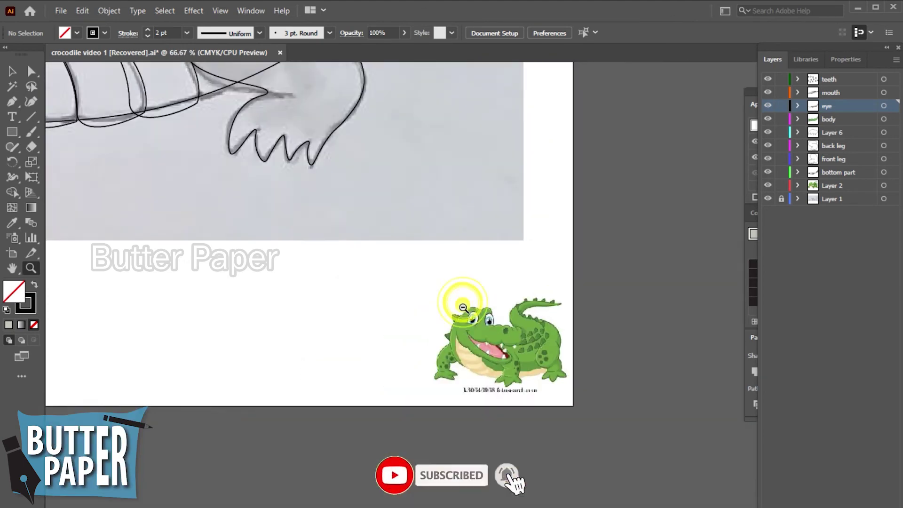
pyautogui.keyDown('alt'); pyautogui.click(462, 308); pyautogui.keyUp('alt')
pyautogui.moveTo(390, 311); pyautogui.dragTo(443, 409)
pyautogui.click(449, 345)
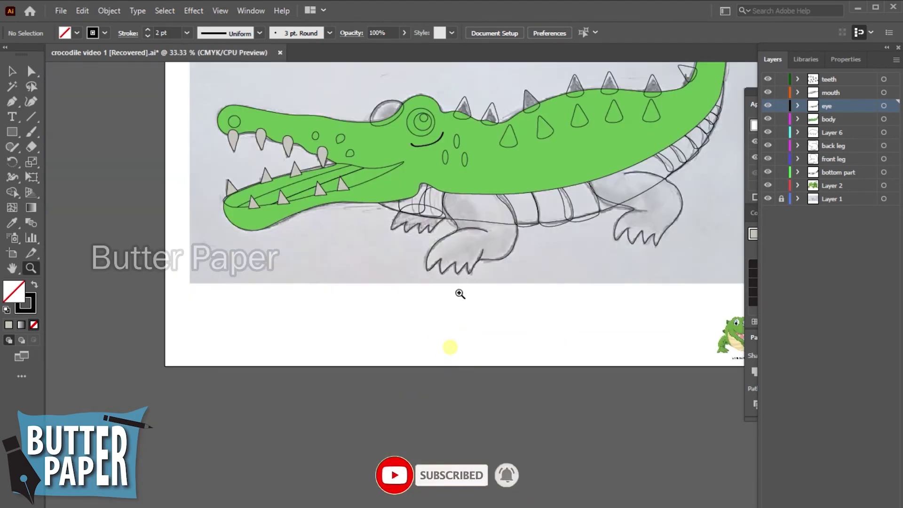
pyautogui.click(470, 292)
pyautogui.moveTo(526, 268); pyautogui.dragTo(503, 409)
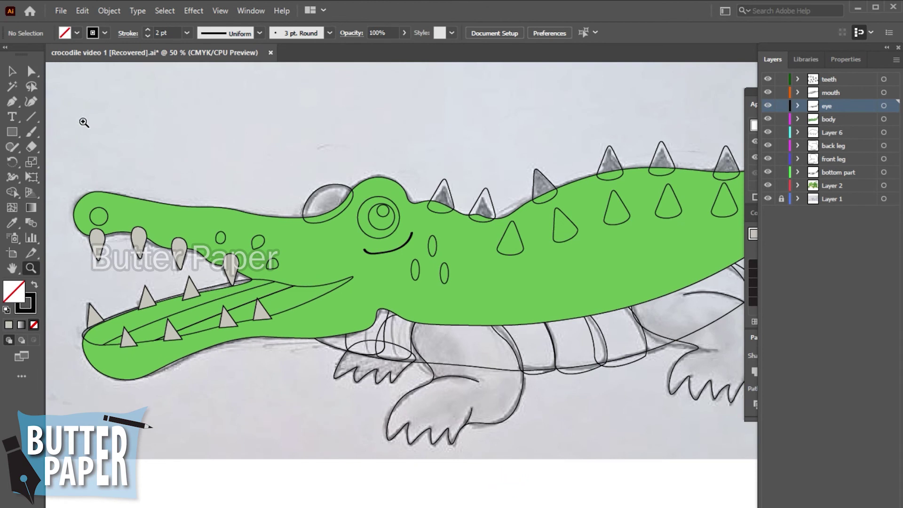
# Fill the outer eye ellipse white
pyautogui.click(12, 71)
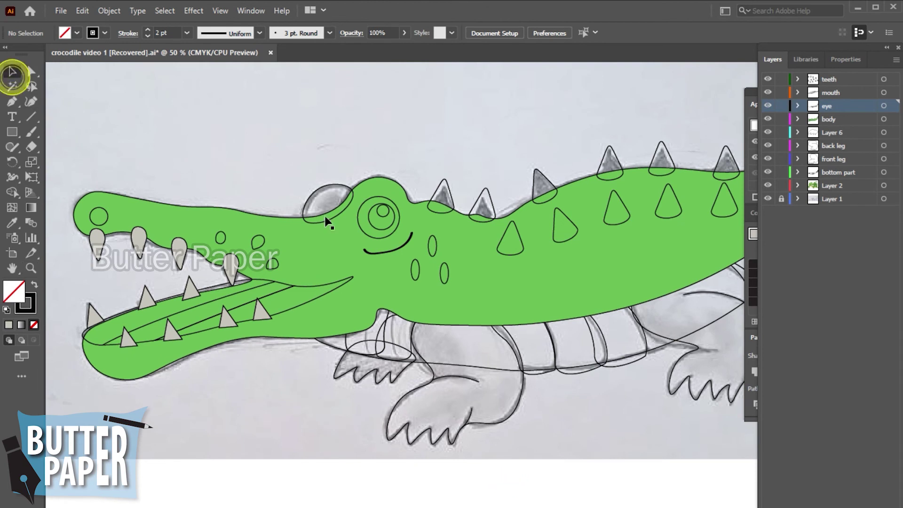
pyautogui.click(363, 230)
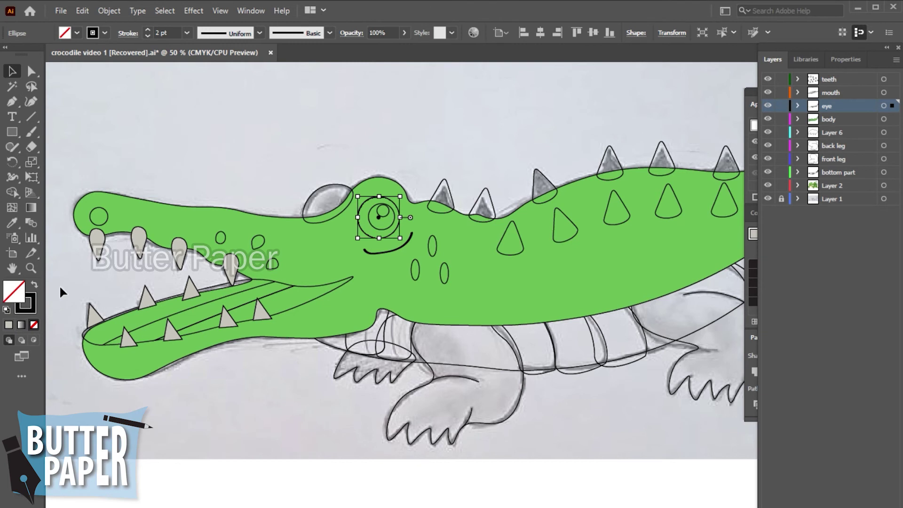
pyautogui.click(752, 104)
pyautogui.click(768, 298)
pyautogui.click(478, 115)
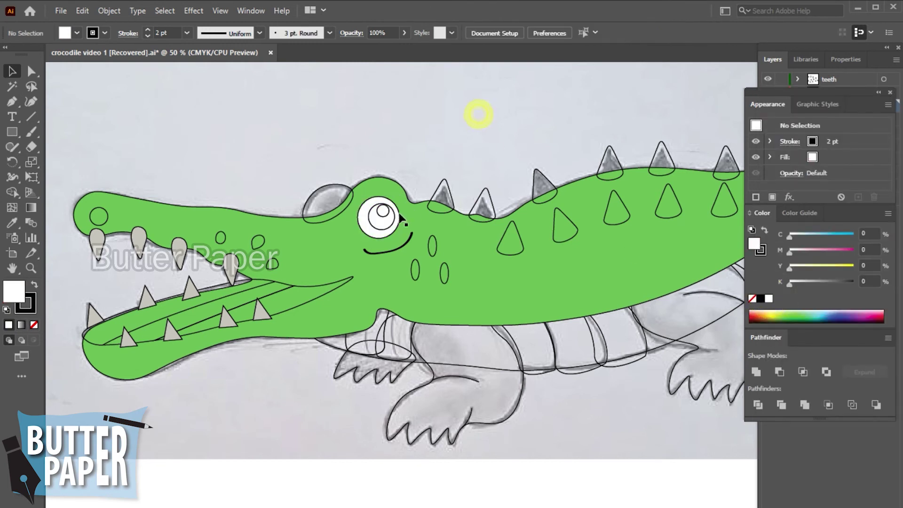
# Fill the inner eye circle brown and the small pupil circle light blue
pyautogui.click(372, 221)
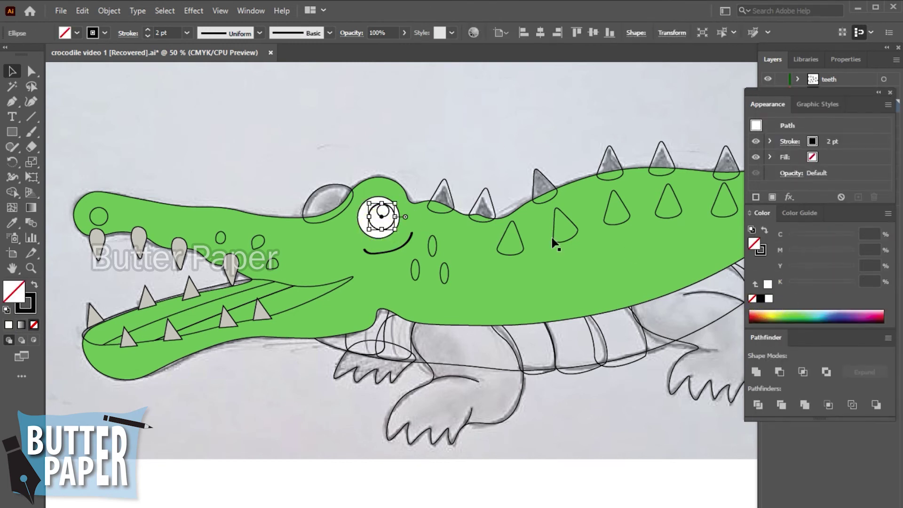
pyautogui.click(767, 316)
pyautogui.click(504, 142)
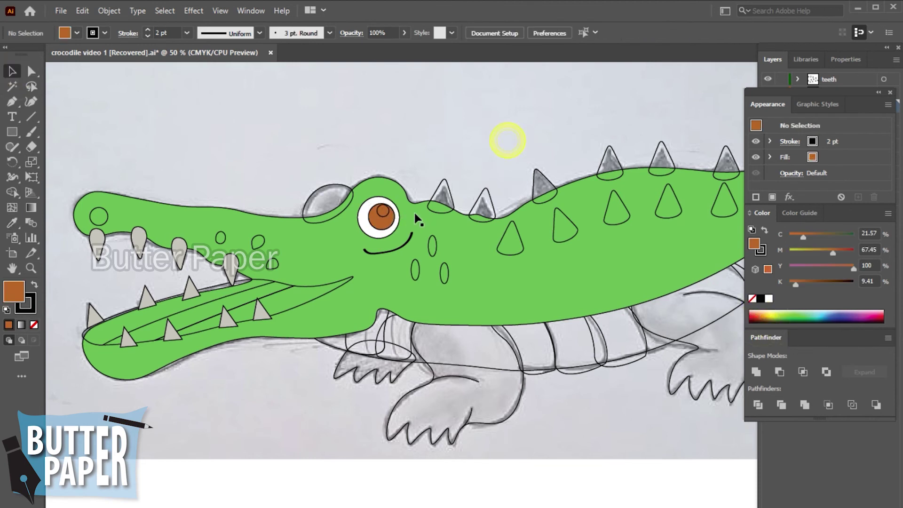
pyautogui.click(385, 215)
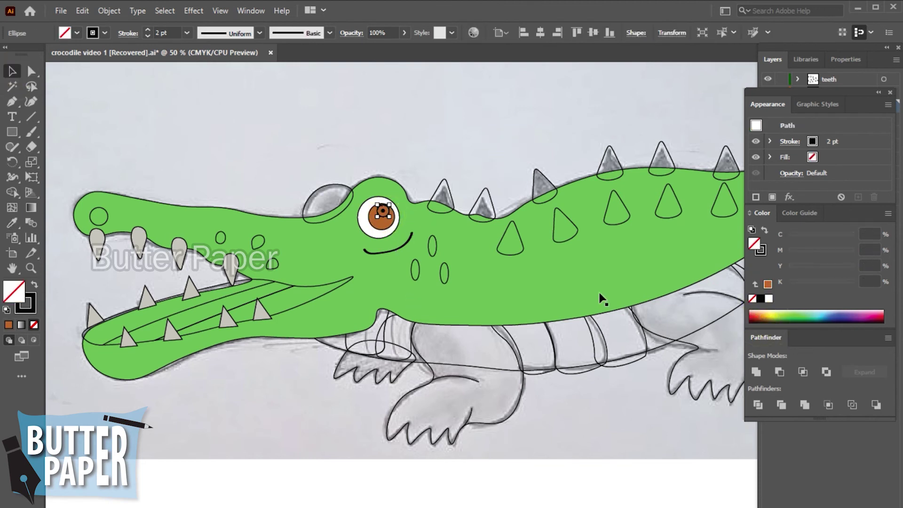
pyautogui.click(824, 311)
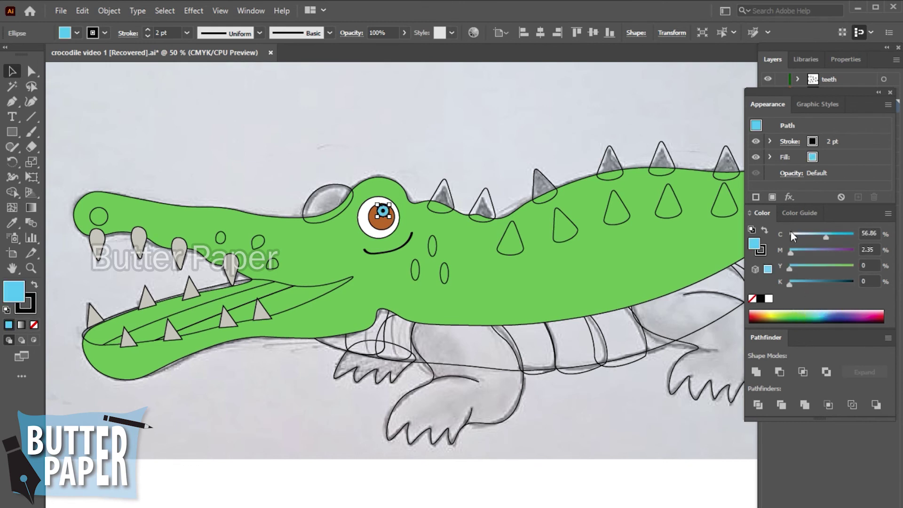
# Try a range of Color Guide shades and tints on the small eye circle, ending on red
pyautogui.click(800, 213)
pyautogui.click(788, 263)
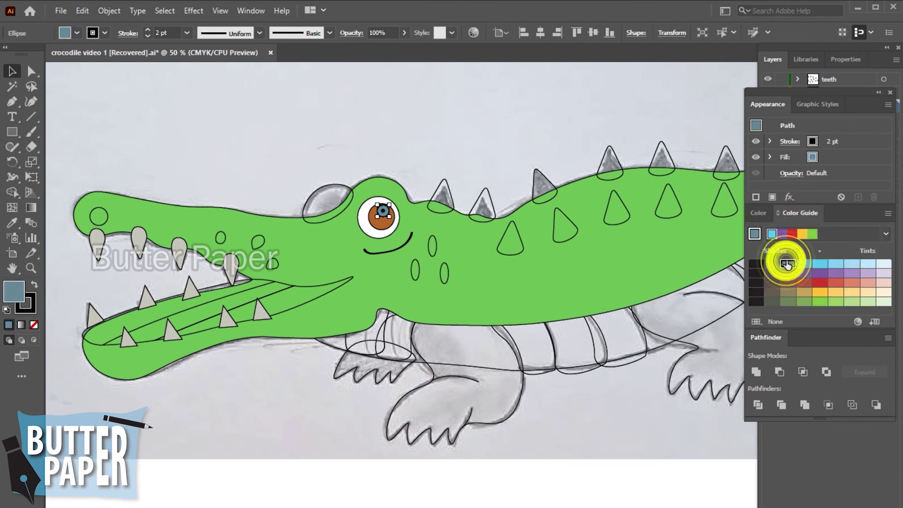
pyautogui.click(772, 264)
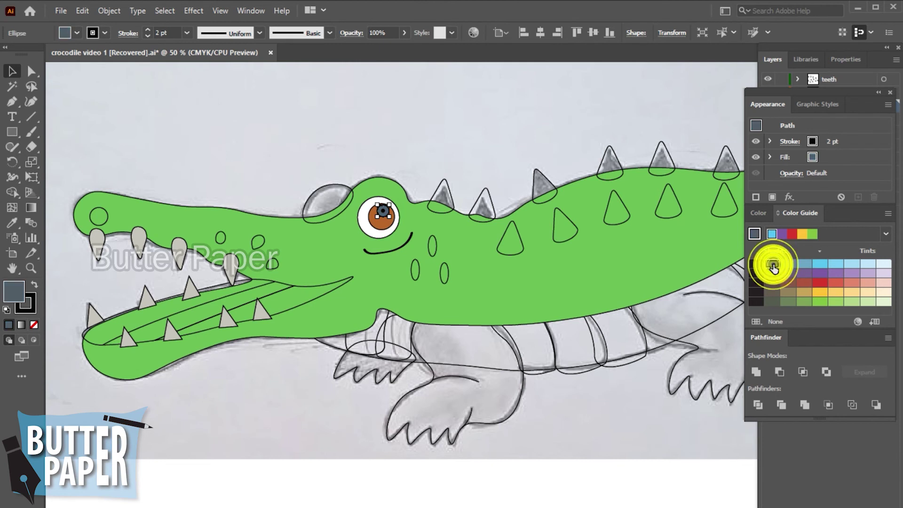
pyautogui.click(787, 264)
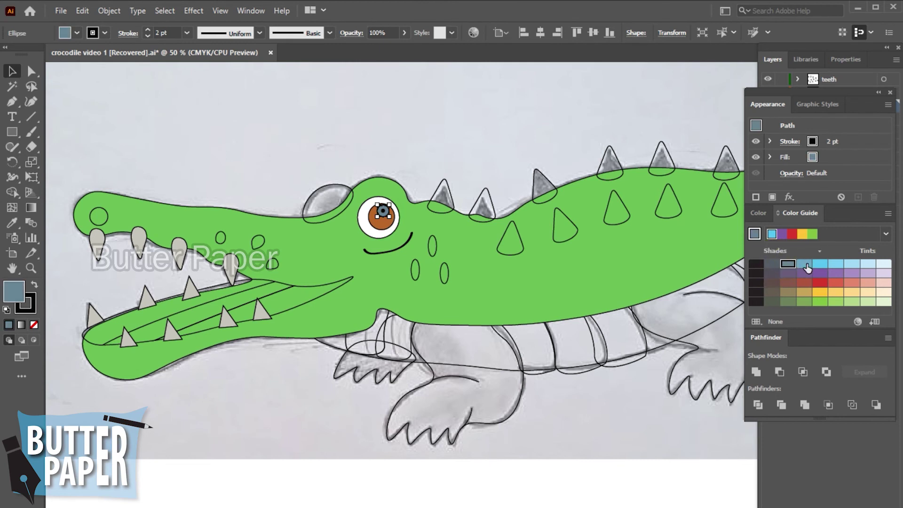
pyautogui.click(819, 264)
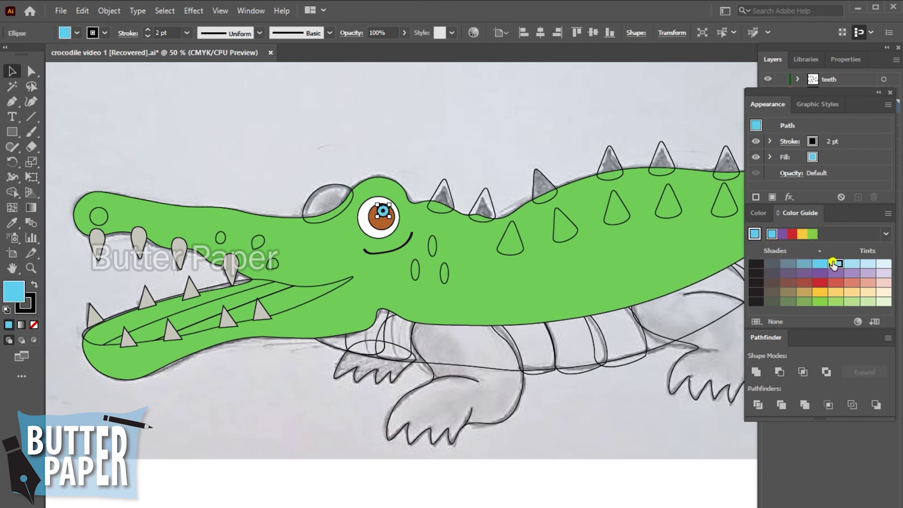
pyautogui.click(835, 264)
pyautogui.click(867, 264)
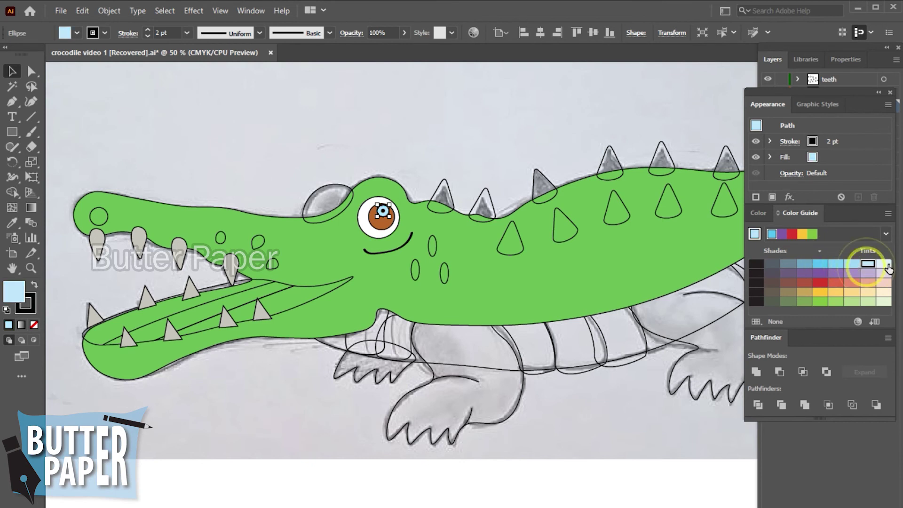
pyautogui.click(884, 264)
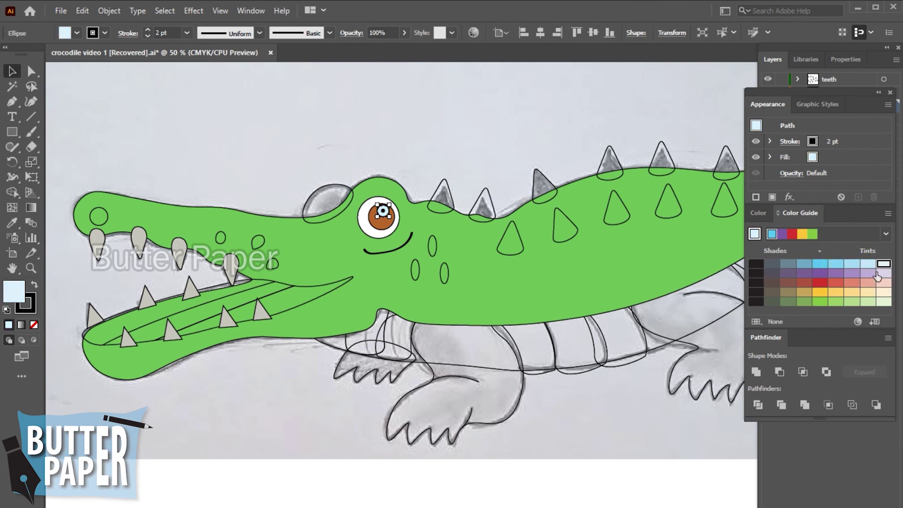
pyautogui.click(882, 273)
pyautogui.click(852, 272)
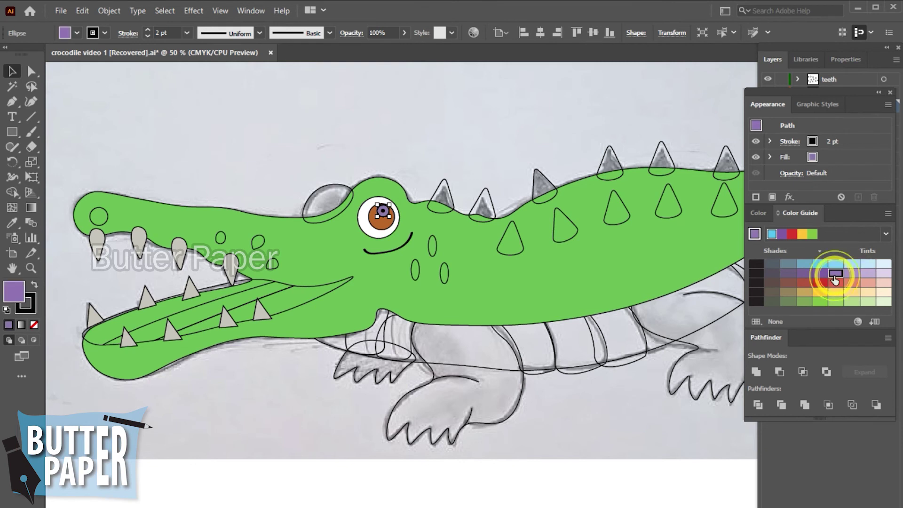
pyautogui.click(788, 282)
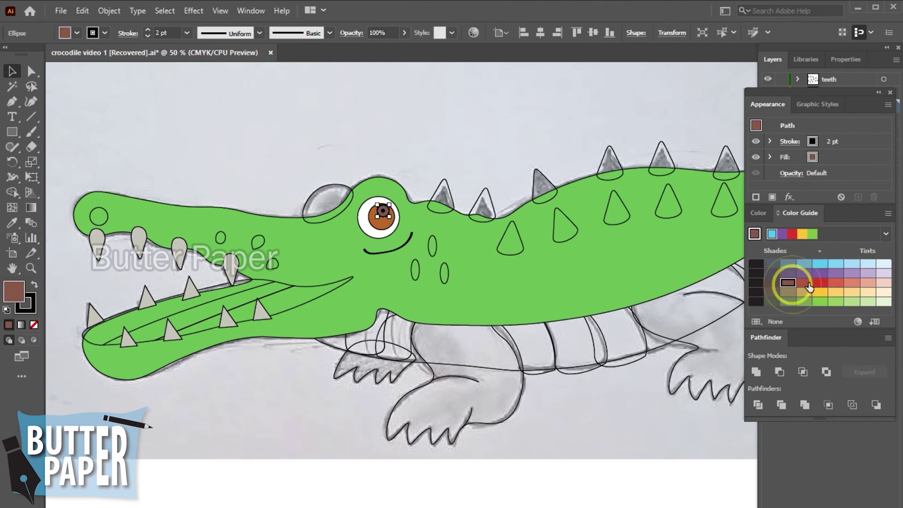
pyautogui.click(803, 282)
pyautogui.click(823, 283)
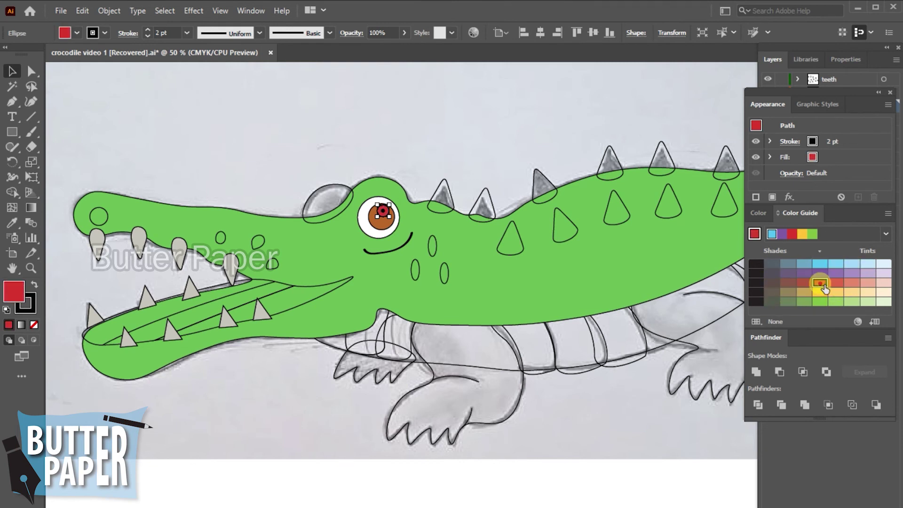
pyautogui.click(835, 282)
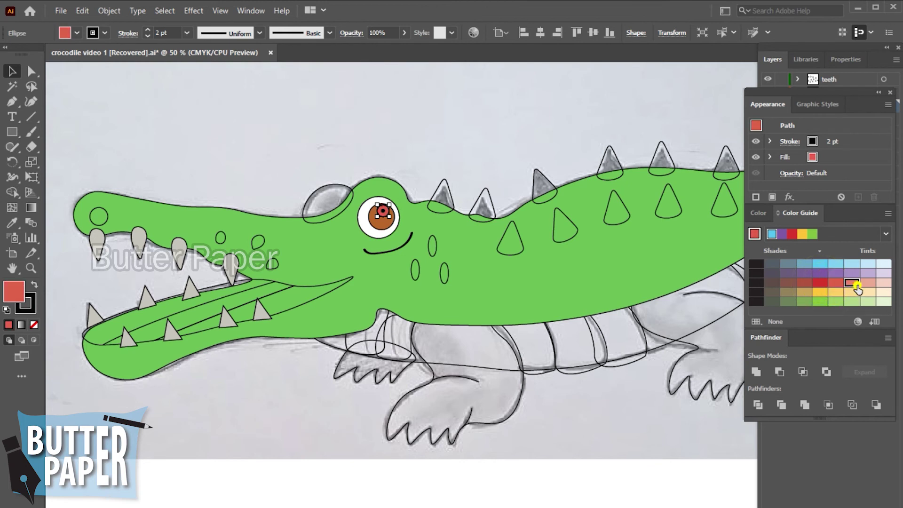
pyautogui.click(868, 282)
pyautogui.click(787, 292)
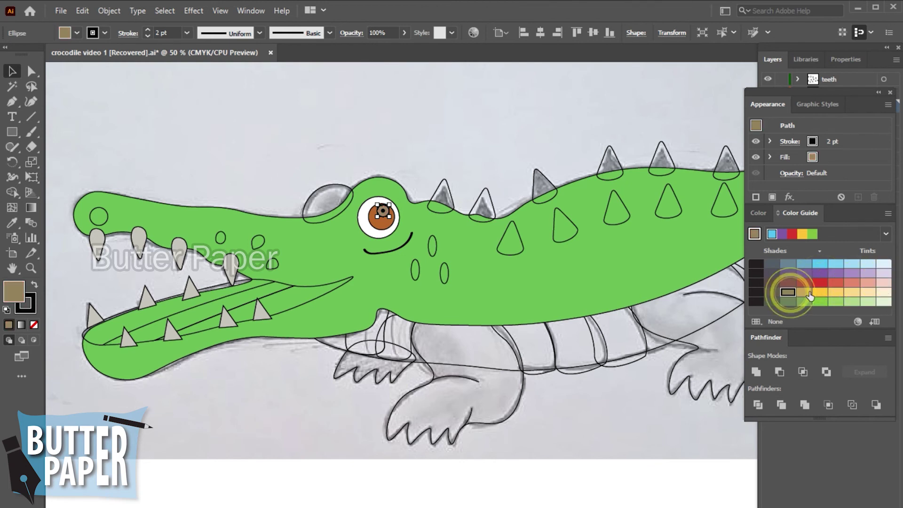
pyautogui.click(805, 291)
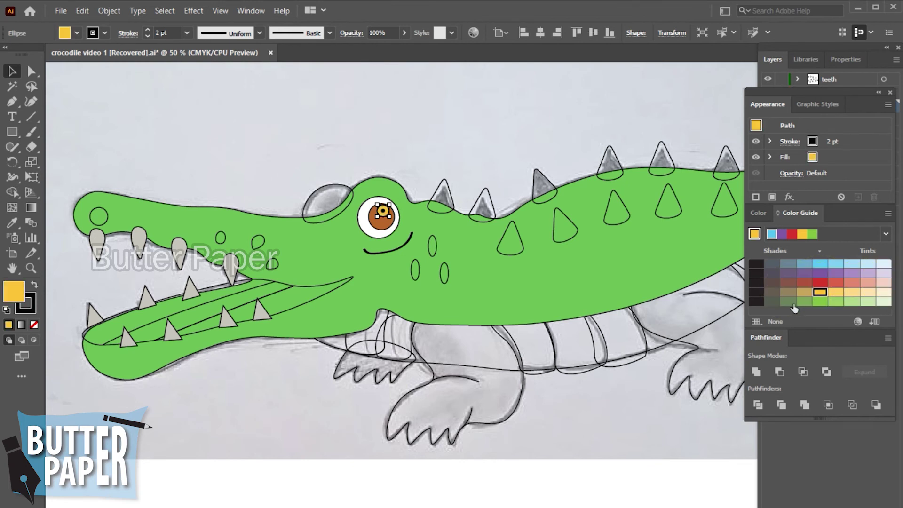
pyautogui.click(775, 300)
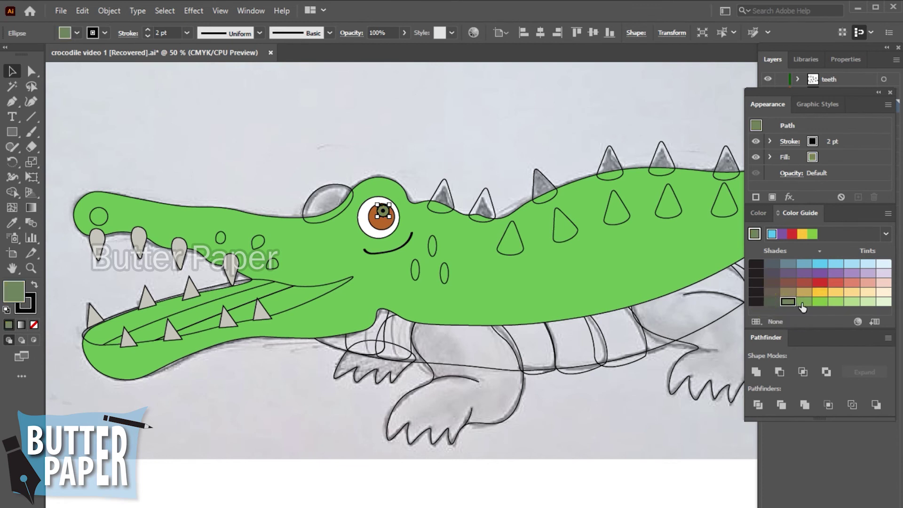
pyautogui.click(804, 301)
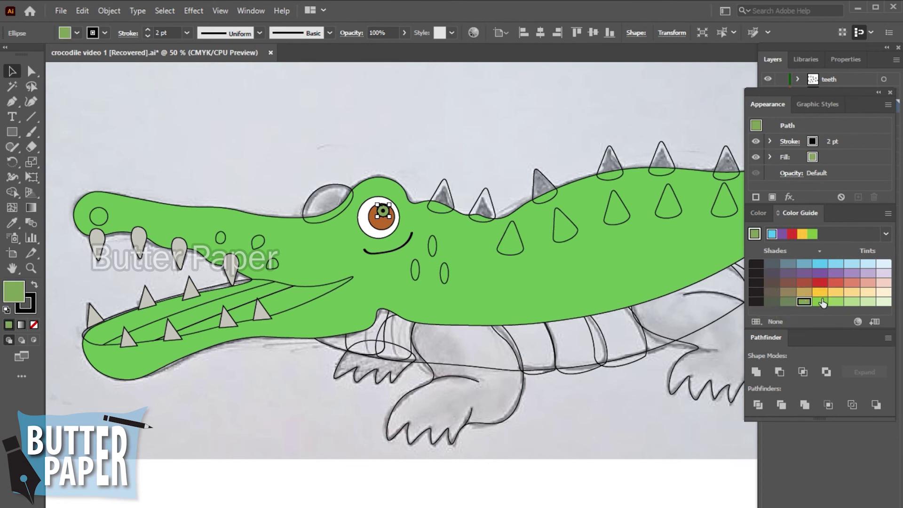
pyautogui.click(804, 283)
pyautogui.click(819, 283)
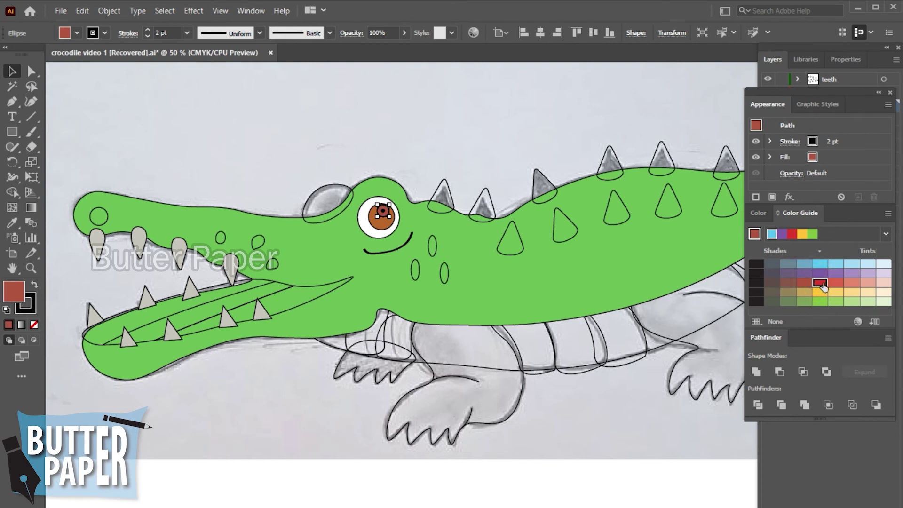
pyautogui.click(817, 284)
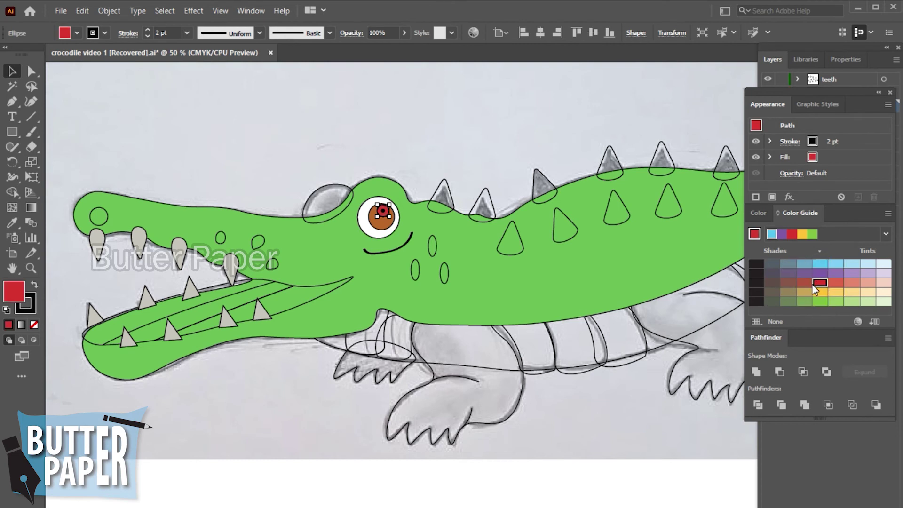
# Return to blue tints and settle on pale blue for the eye highlight, then deselect
pyautogui.click(787, 265)
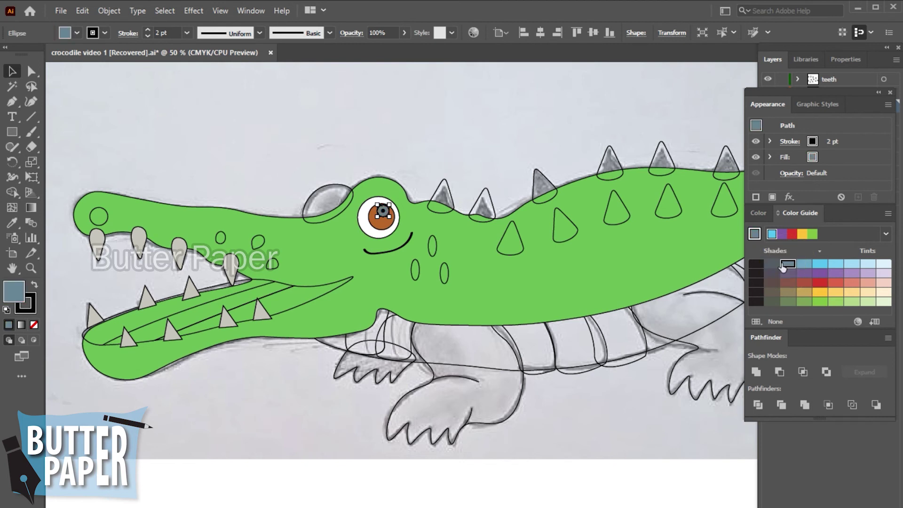
pyautogui.click(773, 266)
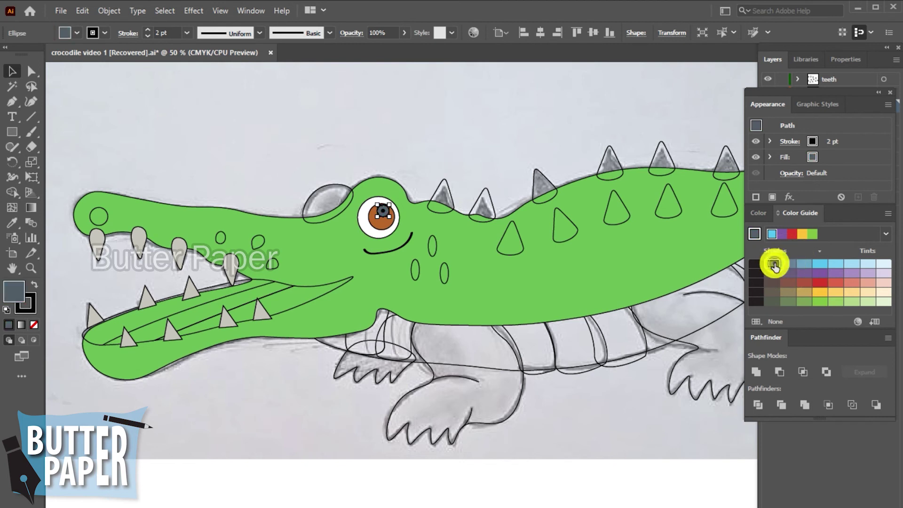
pyautogui.click(803, 264)
pyautogui.click(821, 266)
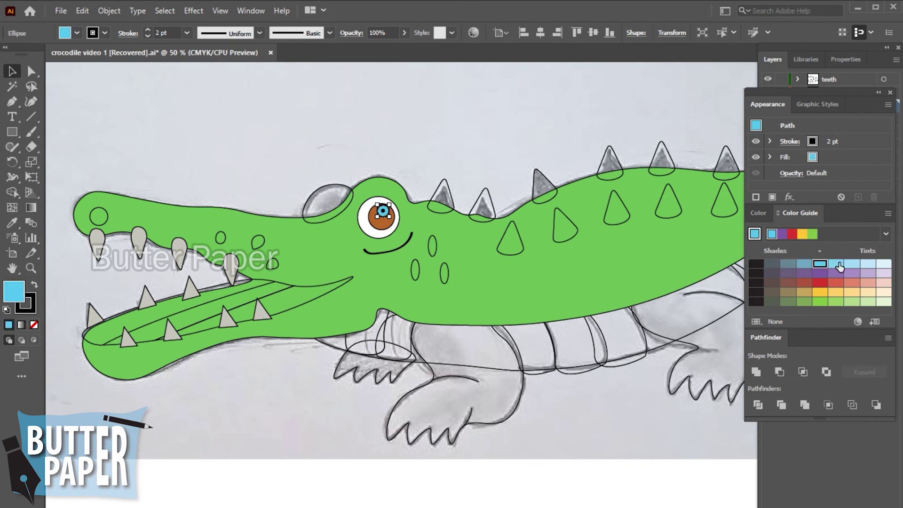
pyautogui.click(837, 264)
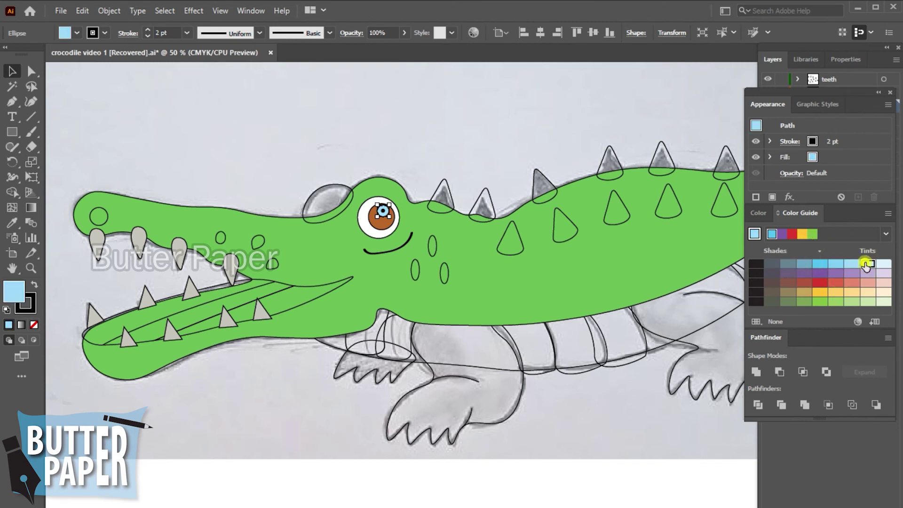
pyautogui.click(867, 264)
pyautogui.click(867, 265)
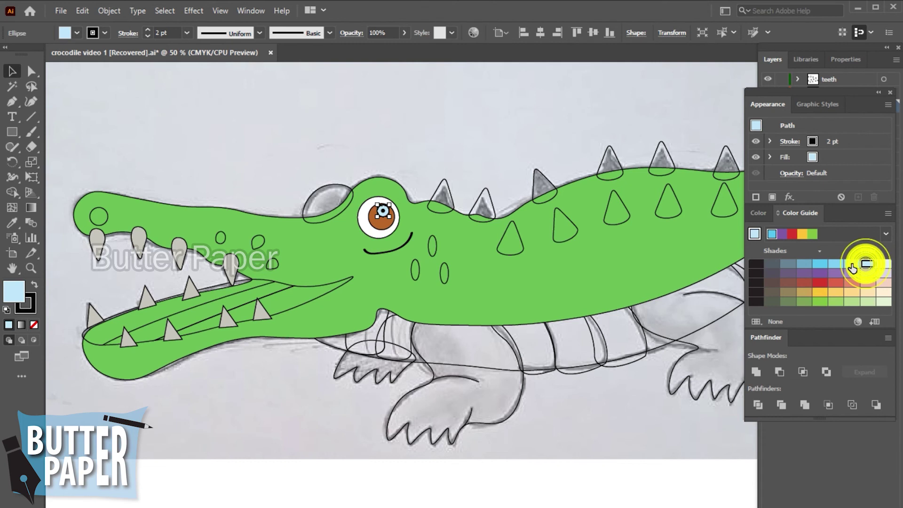
pyautogui.click(851, 265)
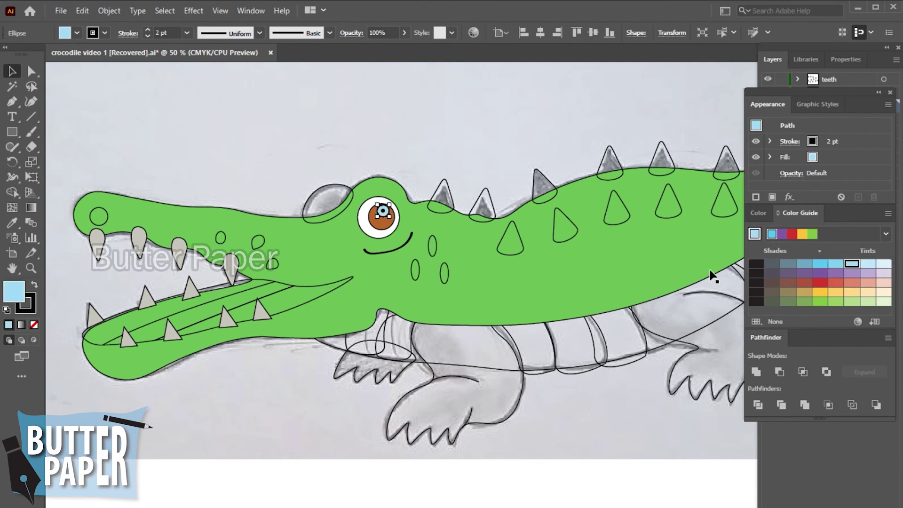
pyautogui.click(551, 136)
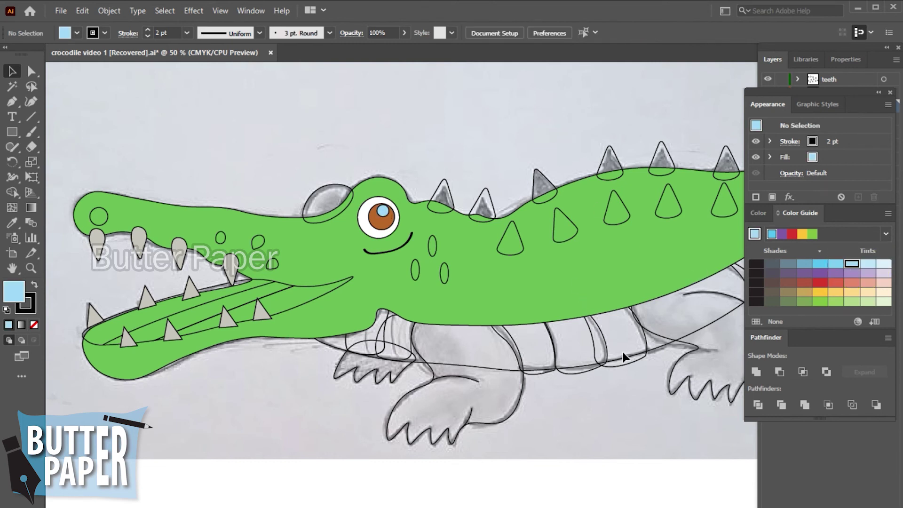
# Pan to the crocodile's back, select the unfilled horn above the eye, and show the CMYK sliders
pyautogui.moveTo(590, 306); pyautogui.dragTo(439, 325)
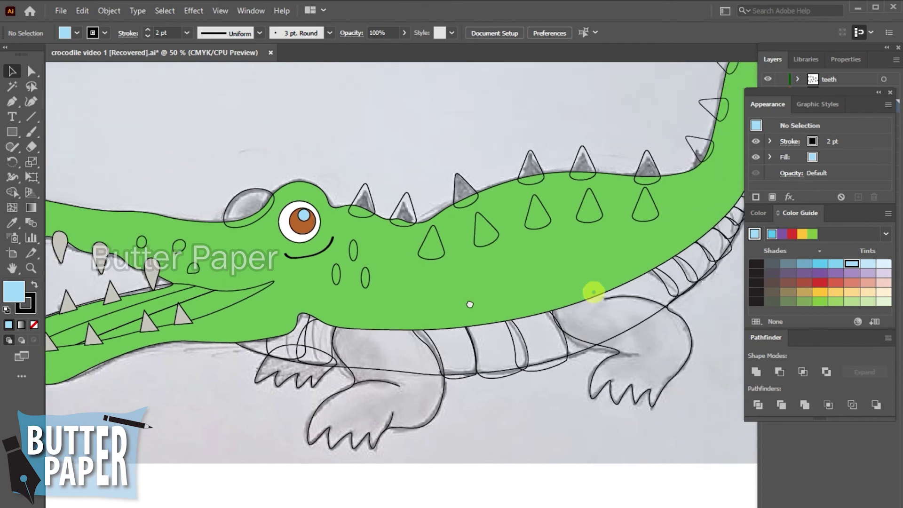
pyautogui.click(336, 253)
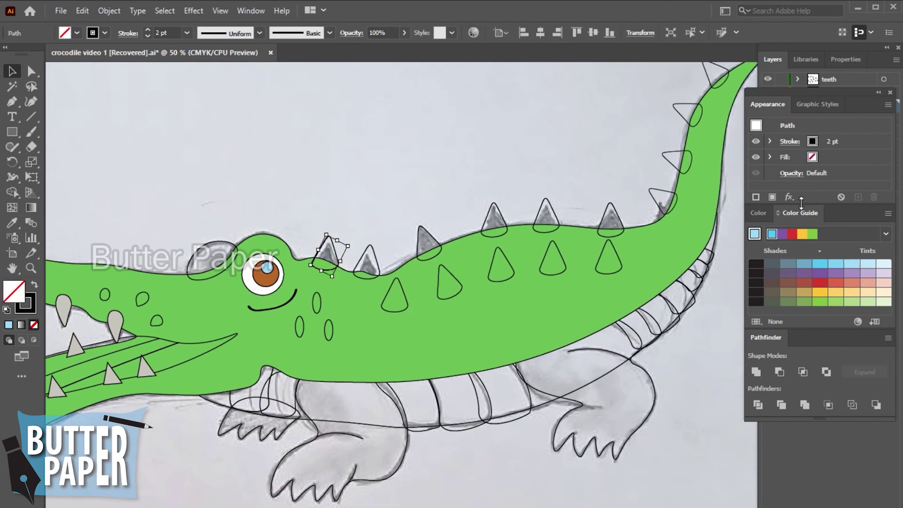
pyautogui.click(760, 215)
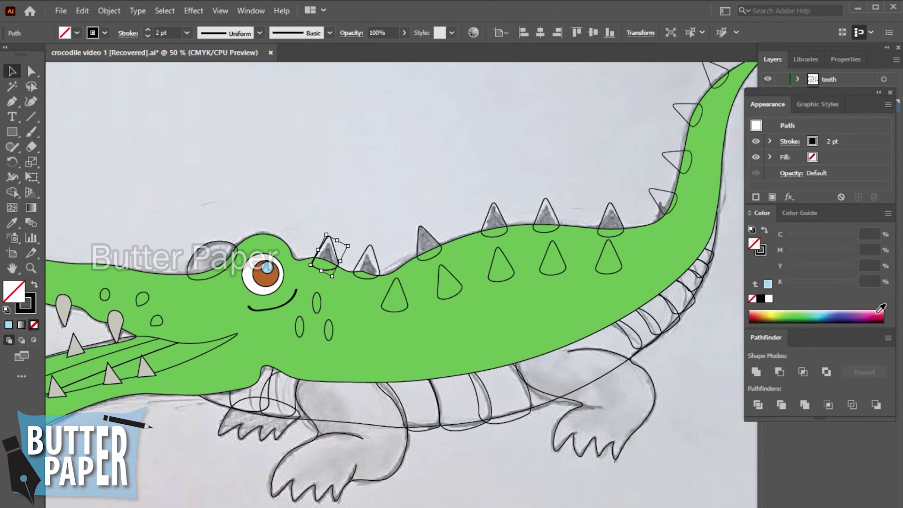
# Fill the horn yellow, then try khaki and tan Color Guide shades on it
pyautogui.click(787, 213)
pyautogui.click(760, 213)
pyautogui.click(765, 311)
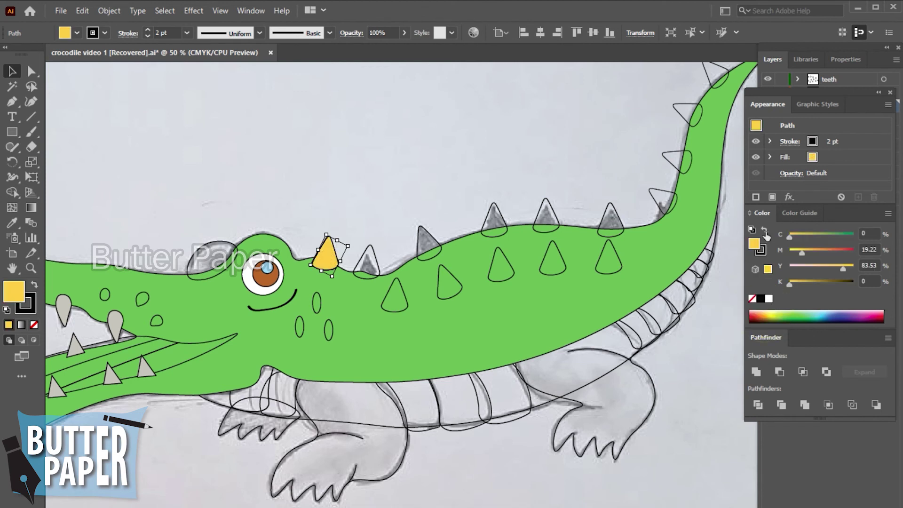
pyautogui.click(799, 213)
pyautogui.click(772, 264)
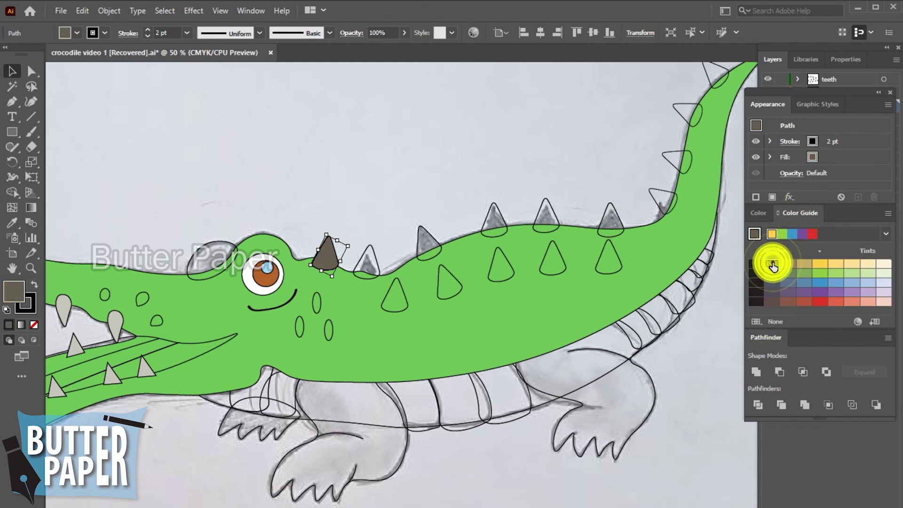
pyautogui.click(787, 265)
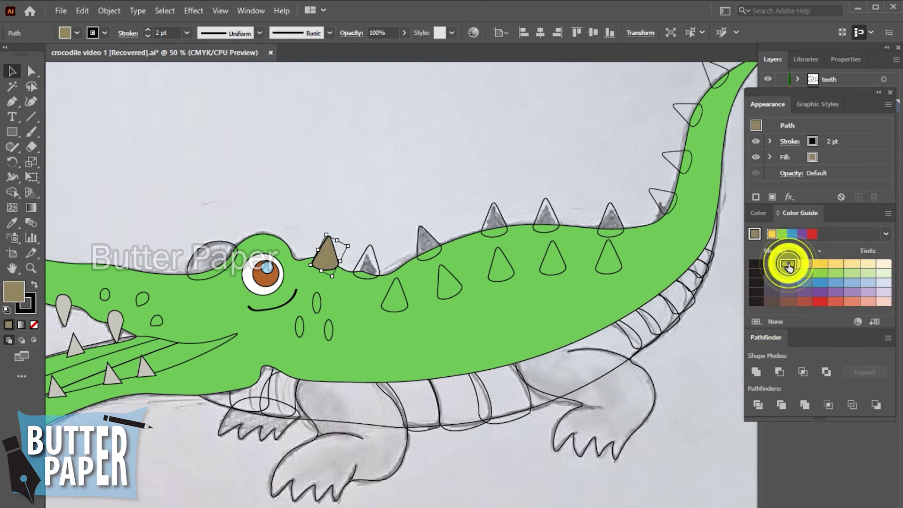
pyautogui.click(804, 265)
pyautogui.click(835, 264)
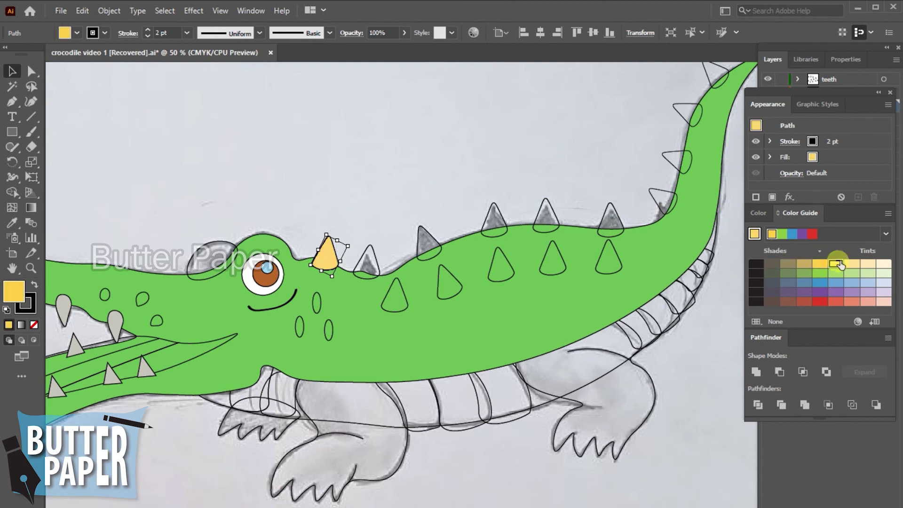
# Try pale tints and lavender on the horn, settling on a deeper salmon fill
pyautogui.click(867, 264)
pyautogui.click(883, 263)
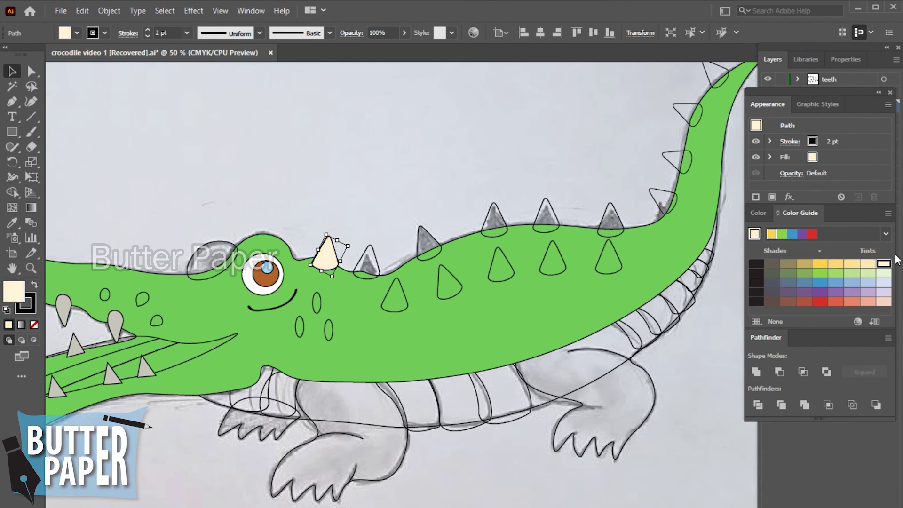
pyautogui.click(883, 273)
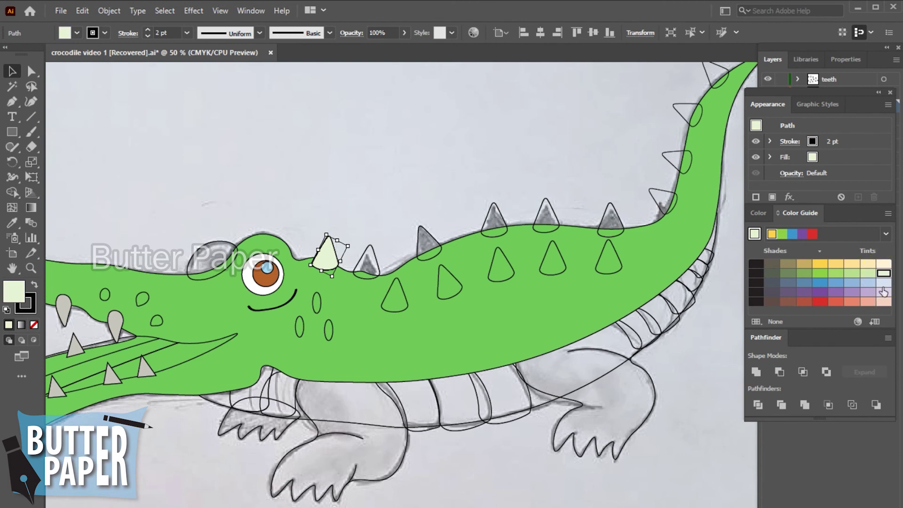
pyautogui.click(883, 283)
pyautogui.click(868, 292)
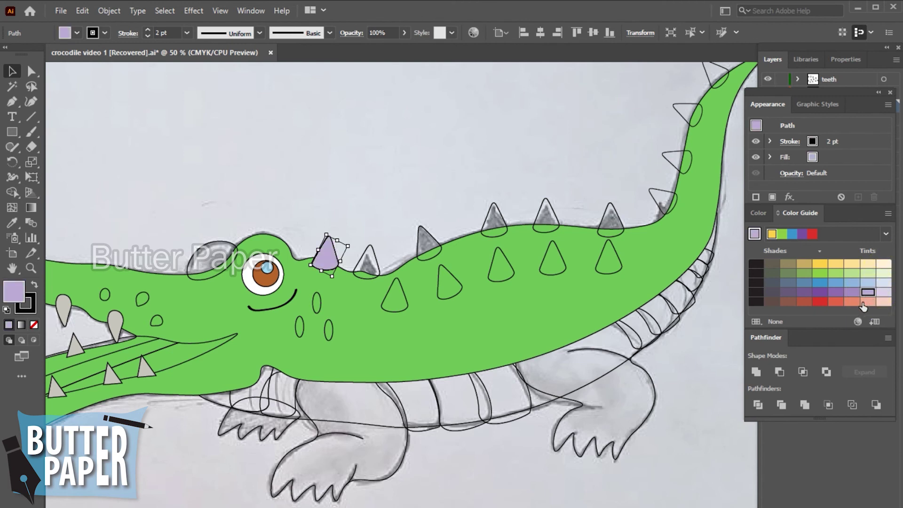
pyautogui.click(868, 301)
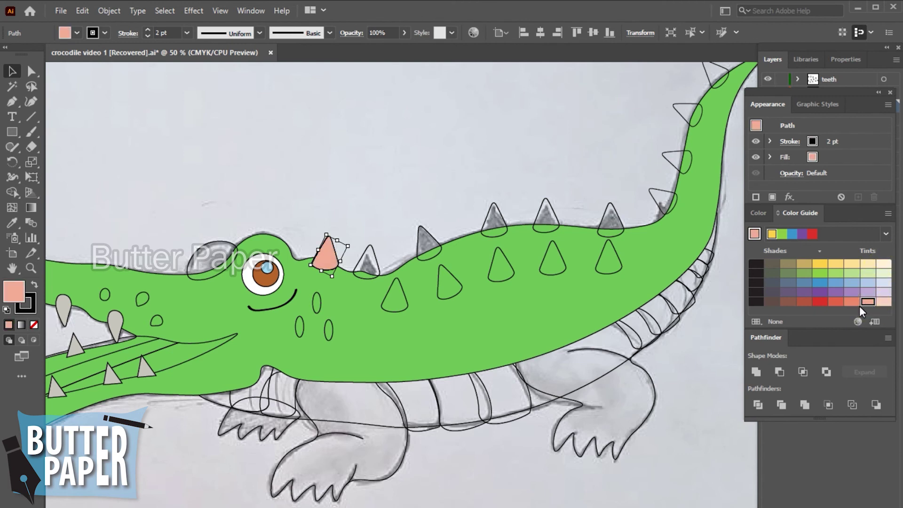
pyautogui.click(851, 302)
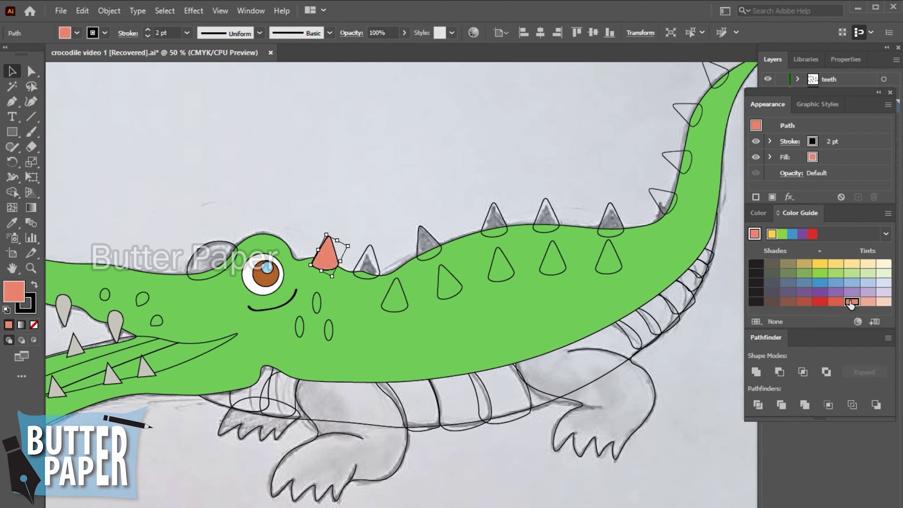
# Try olive and lighter green shades on the horn from the shade swatches
pyautogui.press('z')
pyautogui.keyDown('alt'); pyautogui.click(472, 312); pyautogui.keyUp('alt')
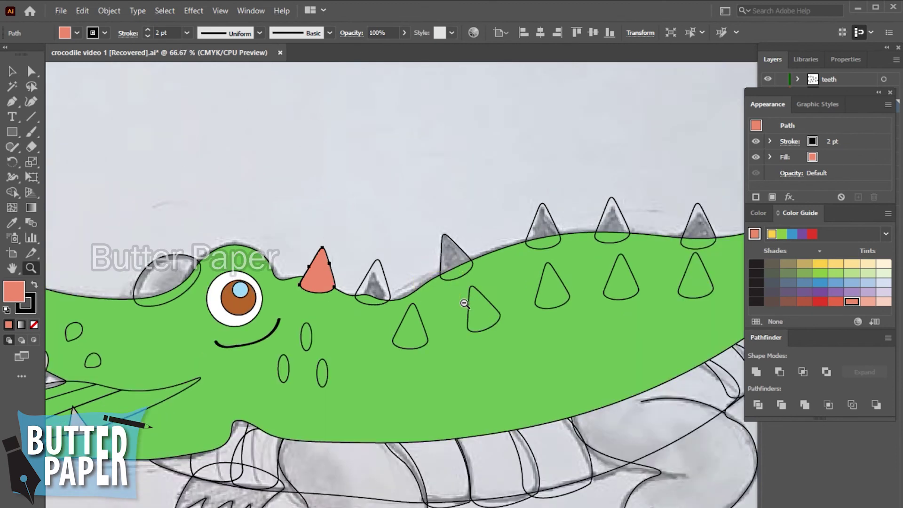
pyautogui.click(787, 273)
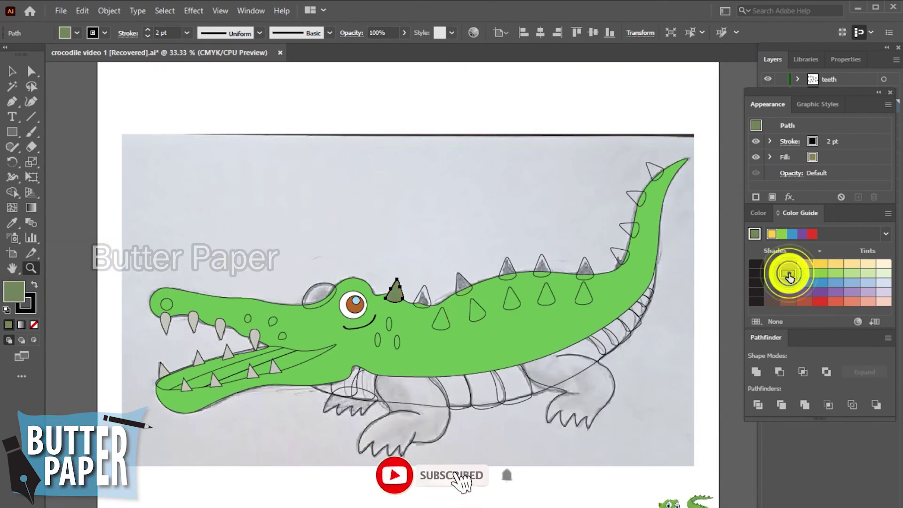
pyautogui.click(757, 213)
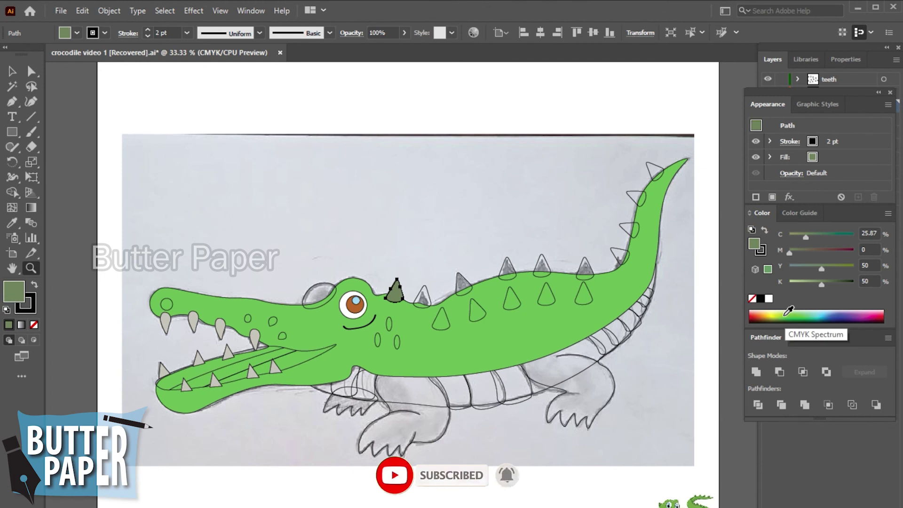
pyautogui.click(787, 214)
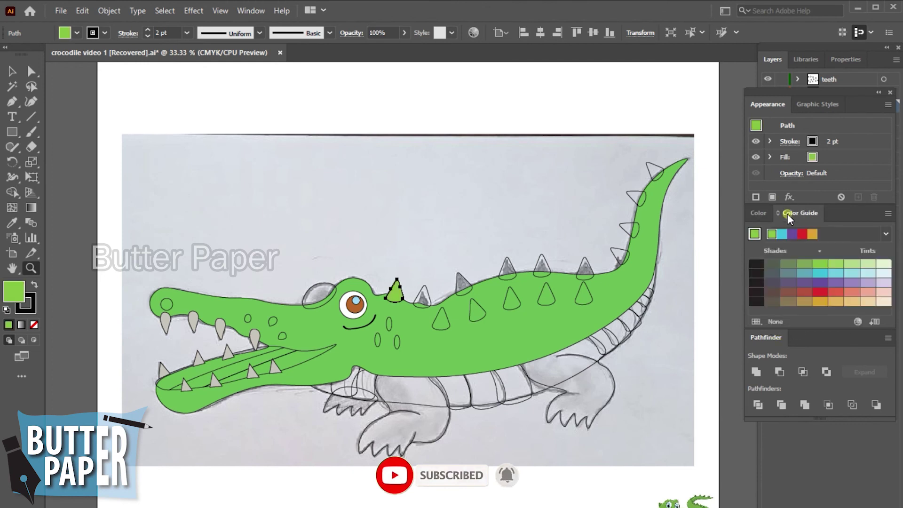
pyautogui.click(771, 265)
pyautogui.click(804, 265)
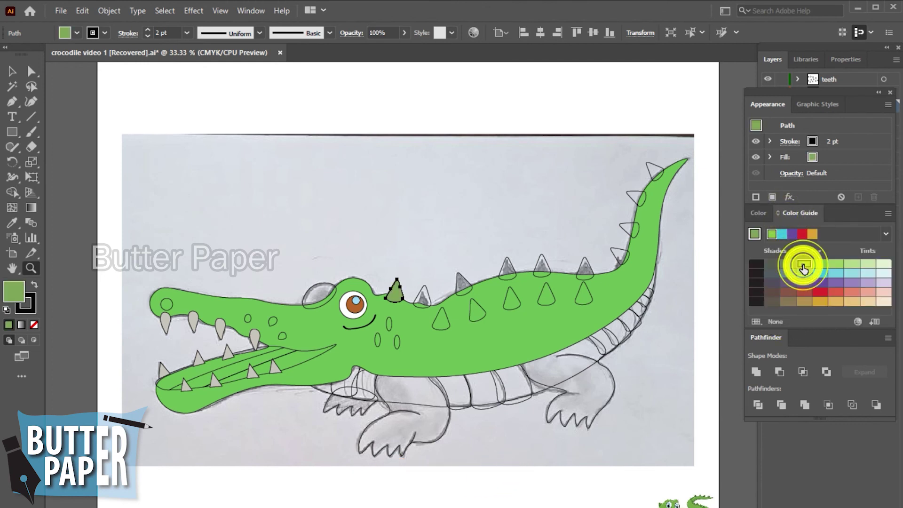
pyautogui.click(819, 265)
pyautogui.click(851, 265)
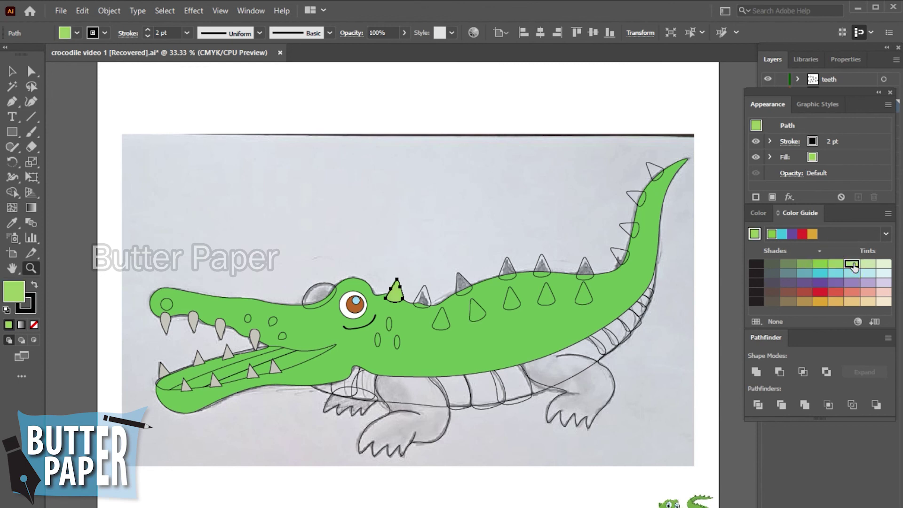
# Darken the horn to a deeper green by adding black in the CMYK sliders
pyautogui.click(884, 264)
pyautogui.click(788, 264)
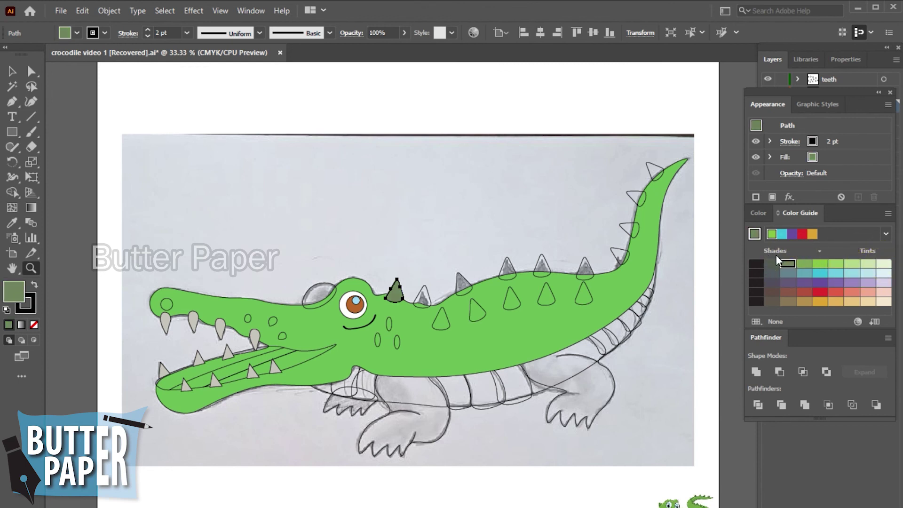
pyautogui.click(803, 264)
pyautogui.click(759, 212)
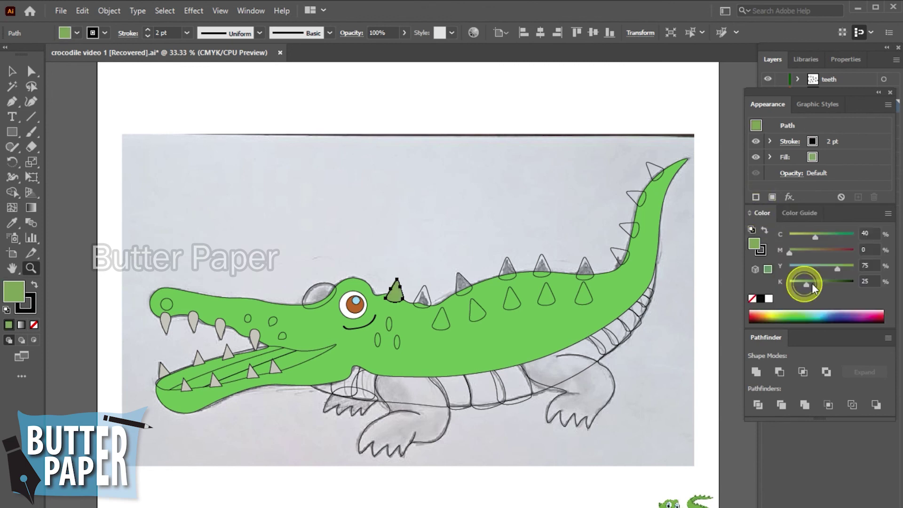
pyautogui.moveTo(811, 284); pyautogui.dragTo(822, 284)
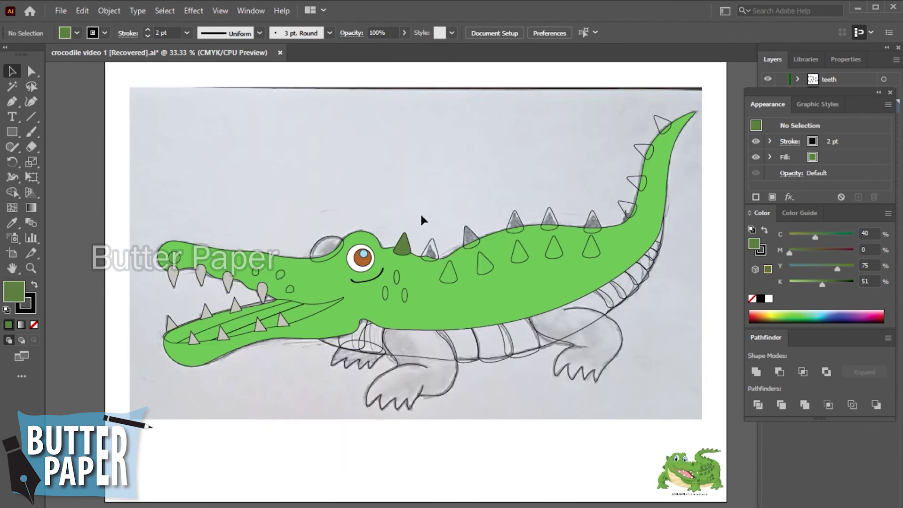
pyautogui.moveTo(419, 211)
pyautogui.mouseDown()
pyautogui.moveTo(431, 245)
pyautogui.moveTo(472, 240)
pyautogui.mouseUp()
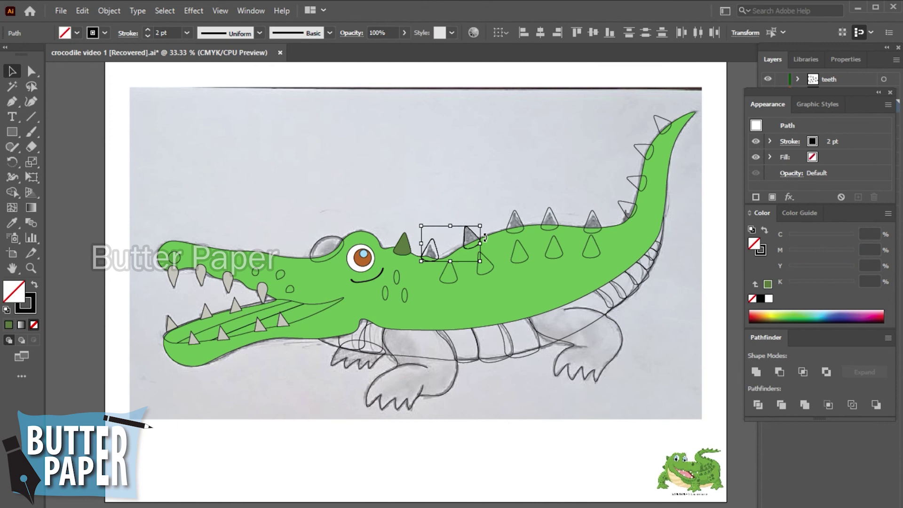
# Fill the back and tail spikes with the horn's dark green
pyautogui.keyDown('shift'); pyautogui.click(516, 218); pyautogui.keyUp('shift')
pyautogui.keyDown('shift'); pyautogui.click(551, 216); pyautogui.keyUp('shift')
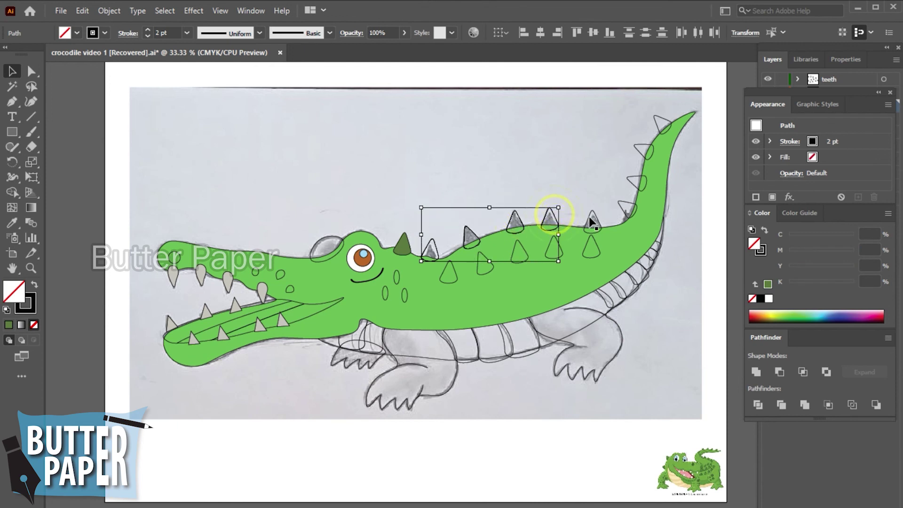
pyautogui.keyDown('shift'); pyautogui.click(594, 219); pyautogui.keyUp('shift')
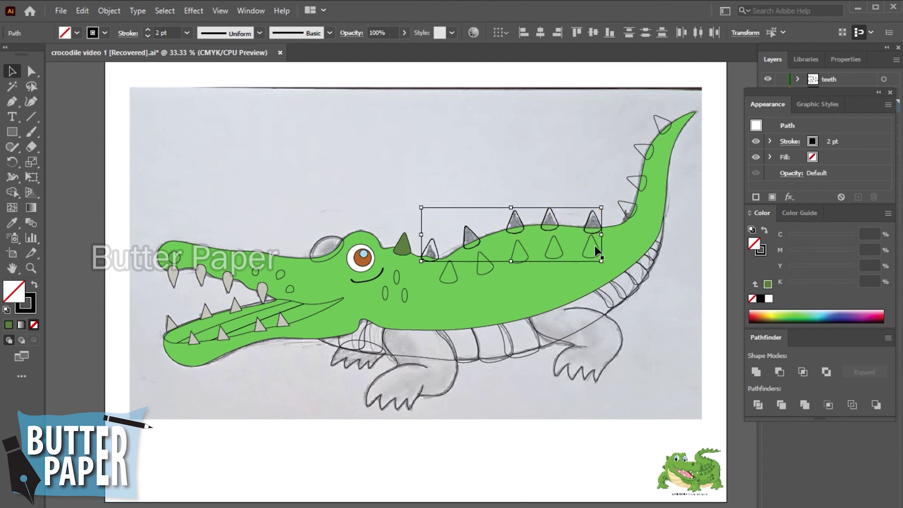
pyautogui.keyDown('shift'); pyautogui.click(625, 207); pyautogui.keyUp('shift')
pyautogui.keyDown('shift'); pyautogui.click(636, 181); pyautogui.keyUp('shift')
pyautogui.keyDown('shift'); pyautogui.click(640, 151); pyautogui.keyUp('shift')
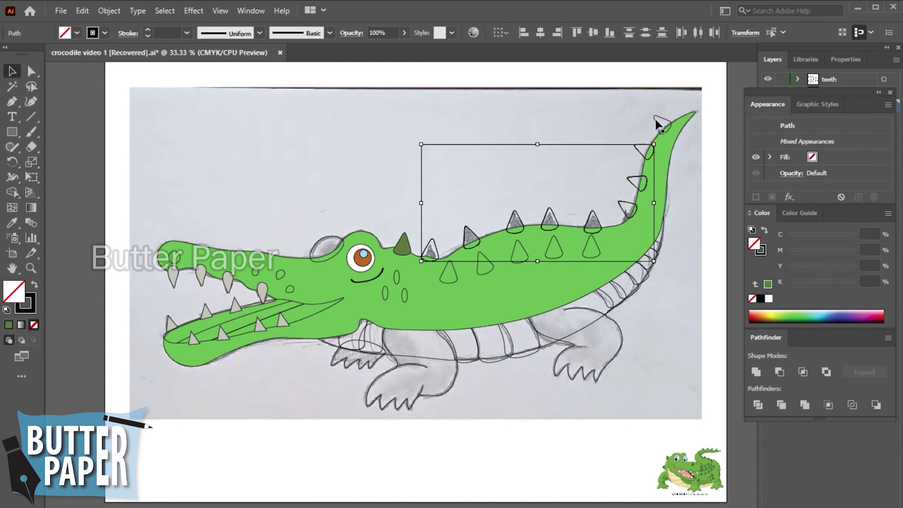
pyautogui.keyDown('shift'); pyautogui.click(659, 122); pyautogui.keyUp('shift')
pyautogui.click(12, 222)
pyautogui.click(403, 244)
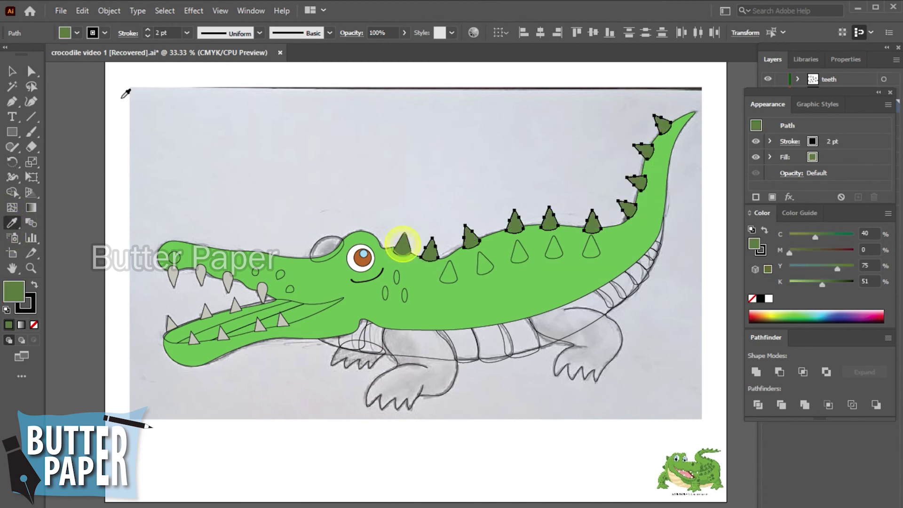
pyautogui.click(12, 71)
pyautogui.click(337, 135)
# Select the first triangular spike on the crocodile's body
pyautogui.click(452, 274)
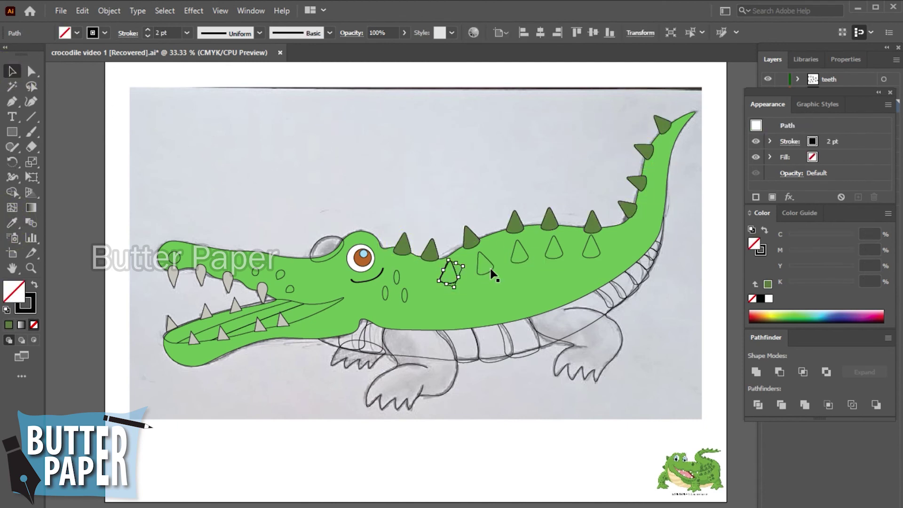
pyautogui.click(495, 264)
pyautogui.click(486, 149)
pyautogui.click(451, 277)
pyautogui.keyDown('shift'); pyautogui.click(484, 261); pyautogui.keyUp('shift')
pyautogui.click(322, 84)
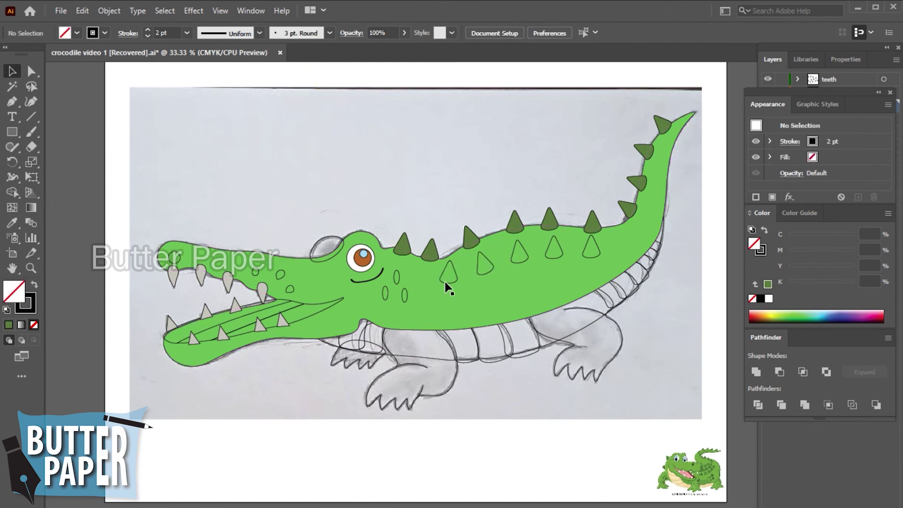
pyautogui.click(458, 285)
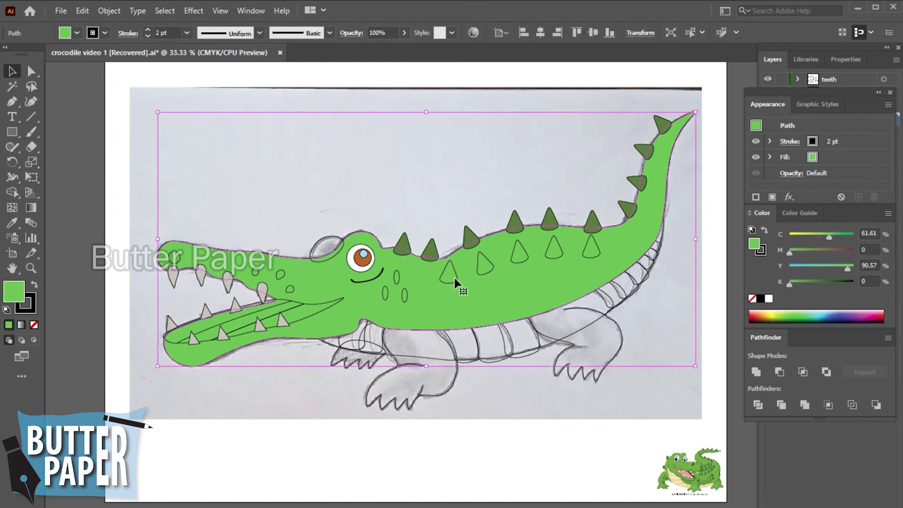
# Fill all five body spikes with the ridge spikes' dark green
pyautogui.keyDown('shift'); pyautogui.click(485, 267); pyautogui.keyUp('shift')
pyautogui.keyDown('shift'); pyautogui.click(525, 256); pyautogui.keyUp('shift')
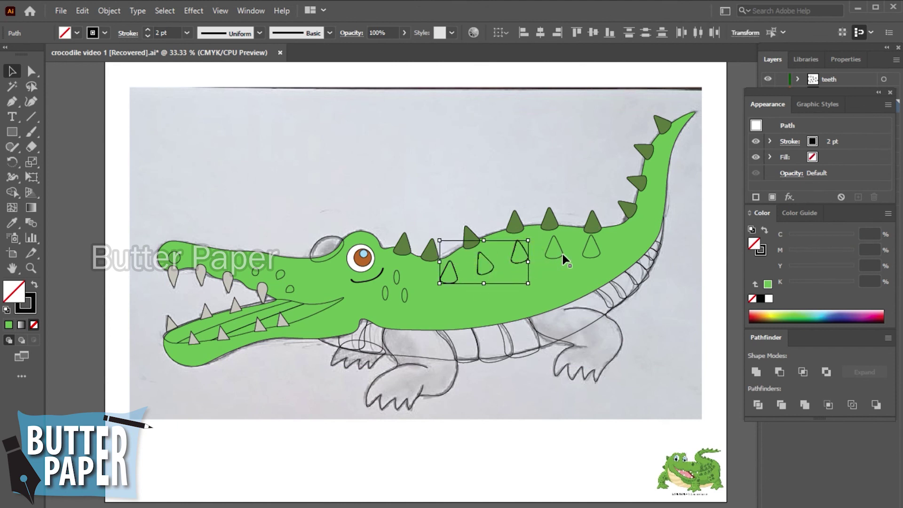
pyautogui.keyDown('shift'); pyautogui.click(562, 256); pyautogui.keyUp('shift')
pyautogui.keyDown('shift'); pyautogui.click(597, 251); pyautogui.keyUp('shift')
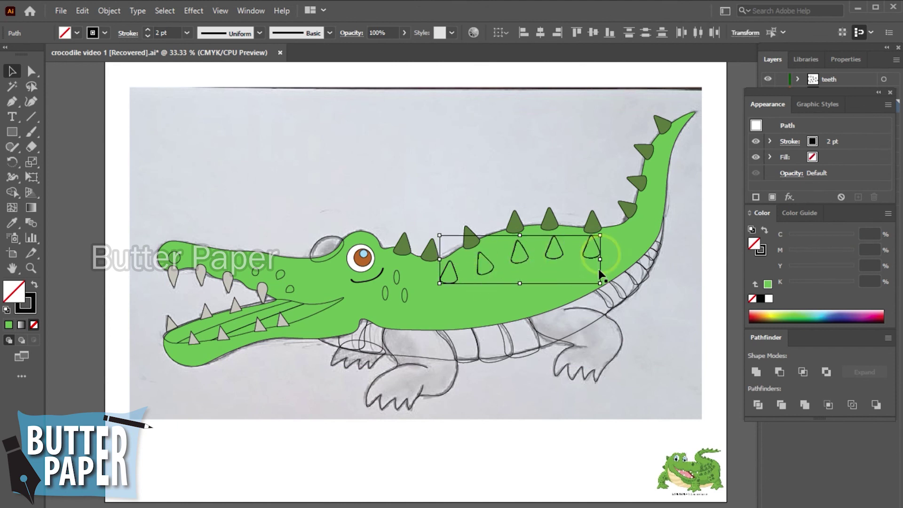
pyautogui.click(12, 223)
pyautogui.click(403, 244)
pyautogui.press('v')
pyautogui.click(556, 425)
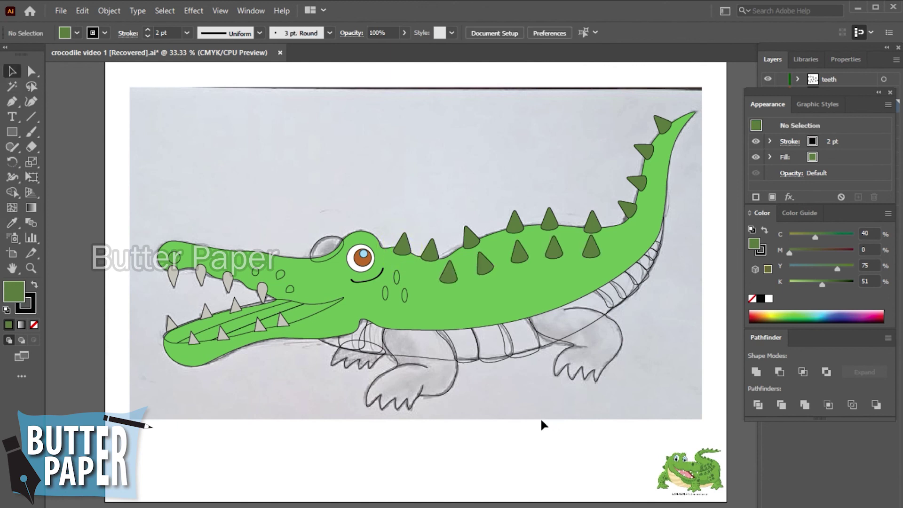
# Fill the nostril at the snout tip with the eye's brown
pyautogui.click(174, 255)
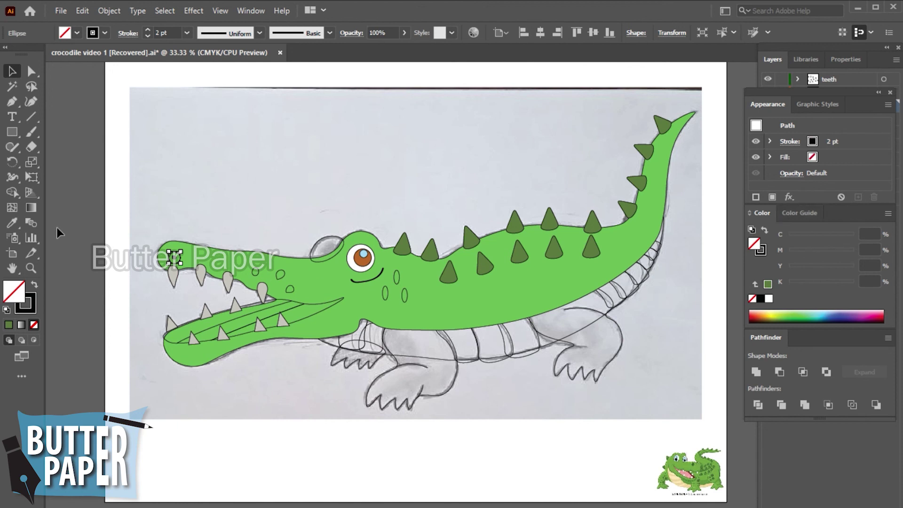
pyautogui.click(12, 222)
pyautogui.click(361, 254)
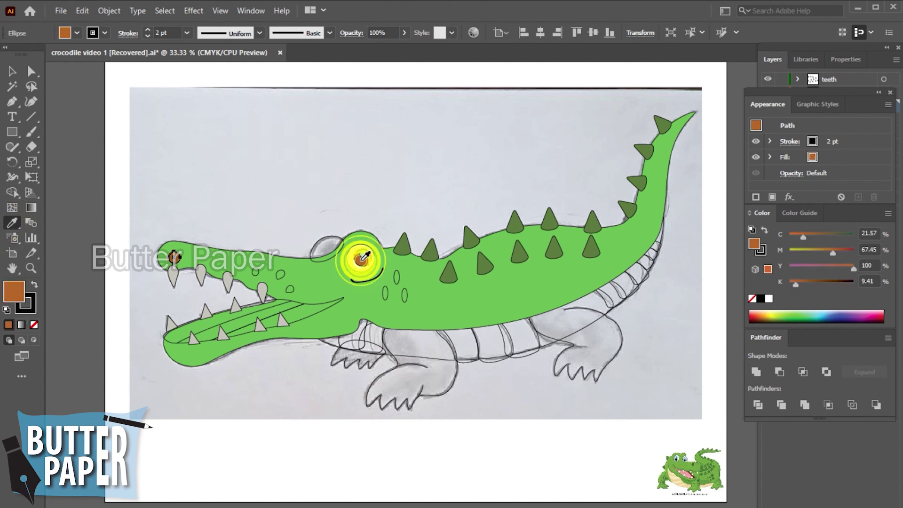
pyautogui.press('v')
pyautogui.click(282, 79)
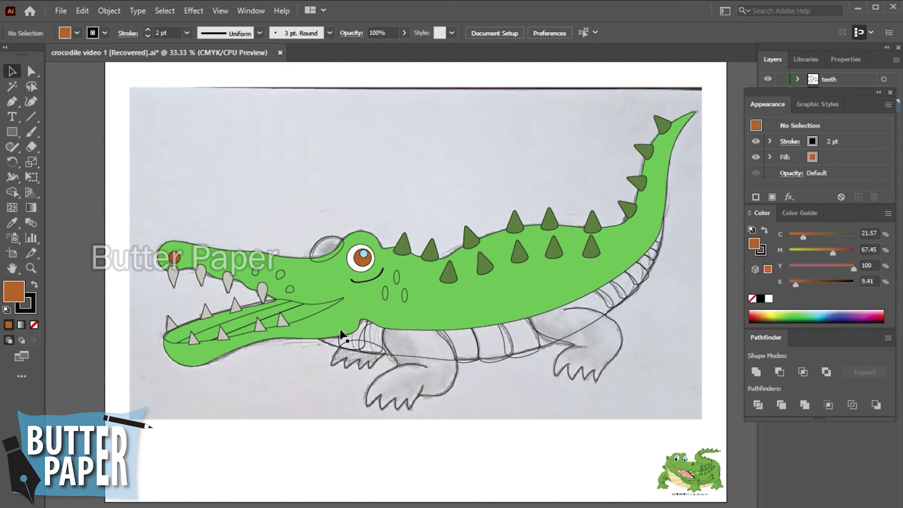
# Fill the three face spots and two cheek spots with the spikes' dark green
pyautogui.click(256, 273)
pyautogui.keyDown('shift'); pyautogui.click(282, 274); pyautogui.keyUp('shift')
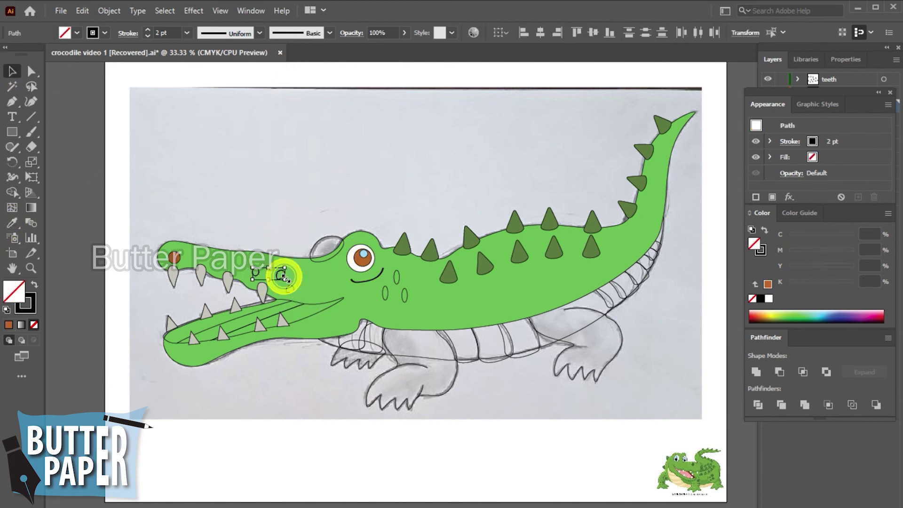
pyautogui.keyDown('shift'); pyautogui.click(290, 288); pyautogui.keyUp('shift')
pyautogui.keyDown('shift'); pyautogui.click(384, 292); pyautogui.keyUp('shift')
pyautogui.keyDown('shift'); pyautogui.click(396, 276); pyautogui.keyUp('shift')
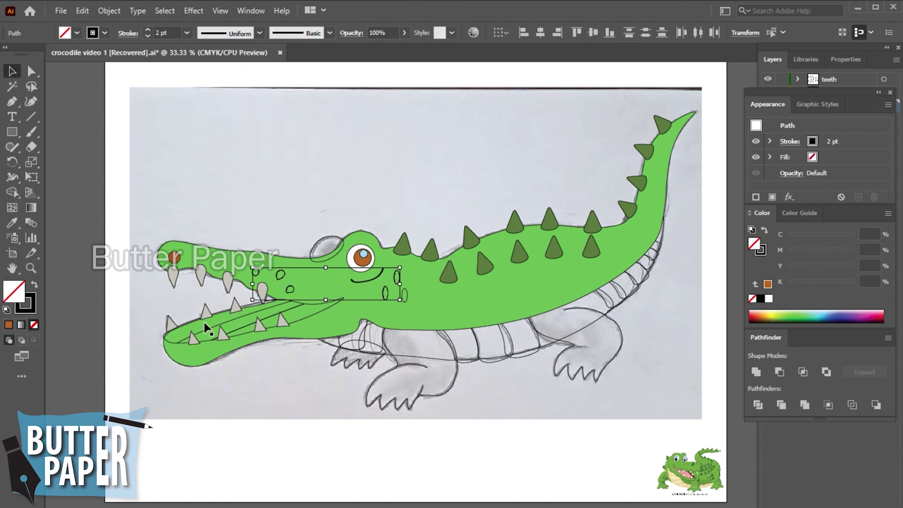
pyautogui.click(12, 222)
pyautogui.click(406, 240)
pyautogui.click(12, 71)
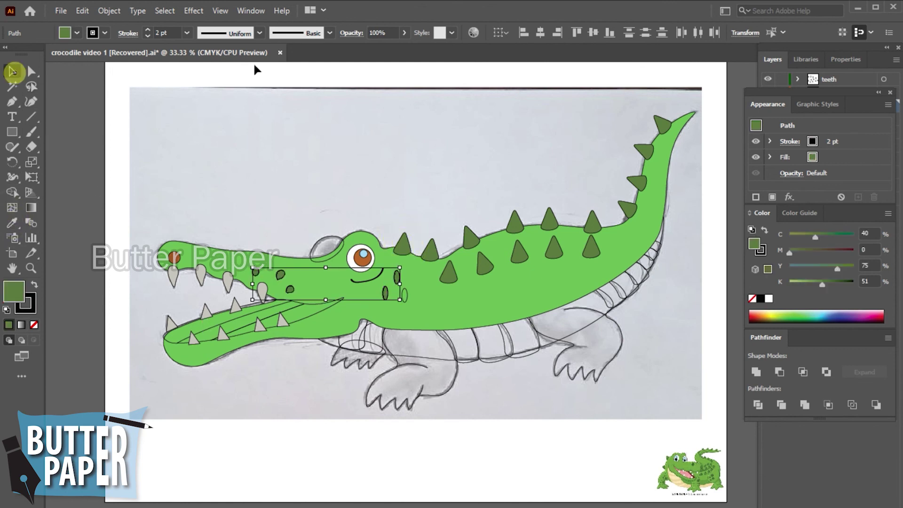
pyautogui.click(282, 74)
# Fill the remaining cheek ellipse with dark green
pyautogui.click(404, 295)
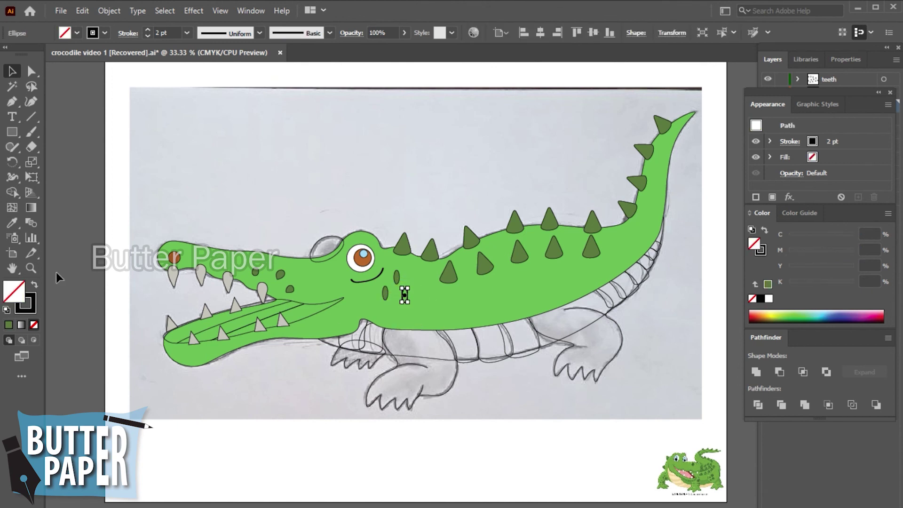
pyautogui.click(13, 222)
pyautogui.click(484, 235)
pyautogui.click(12, 72)
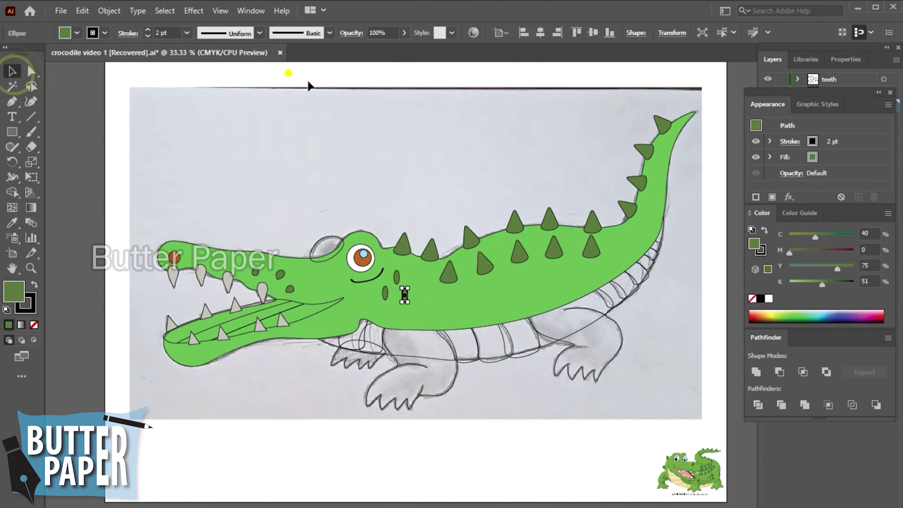
pyautogui.click(309, 86)
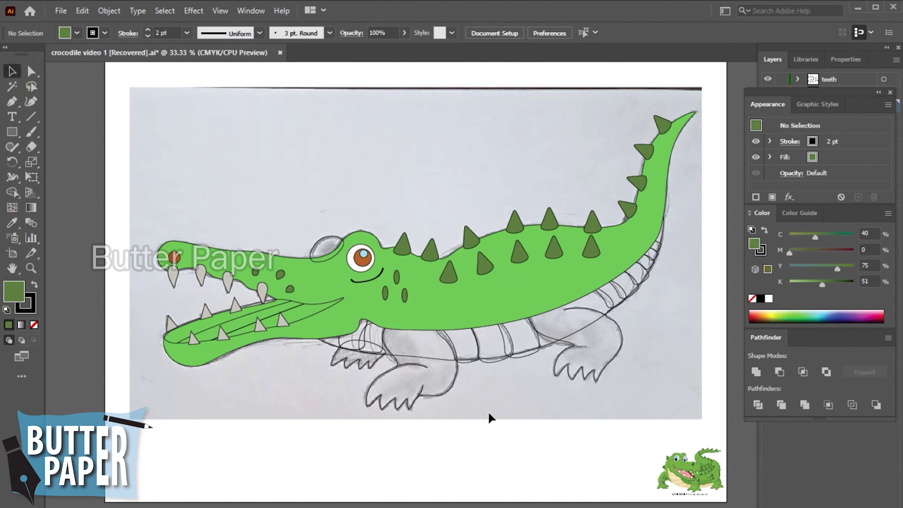
# Try the body green on the eyelid, then set its fill to none
pyautogui.click(320, 239)
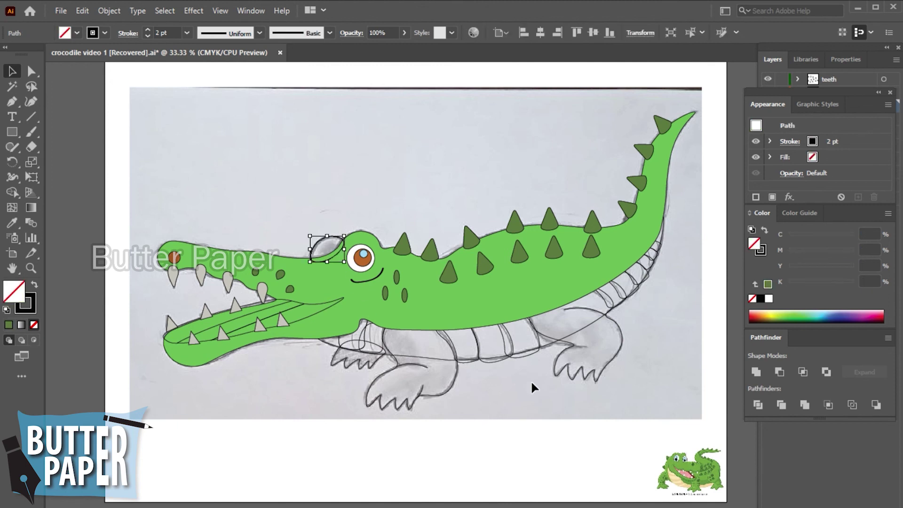
pyautogui.click(12, 223)
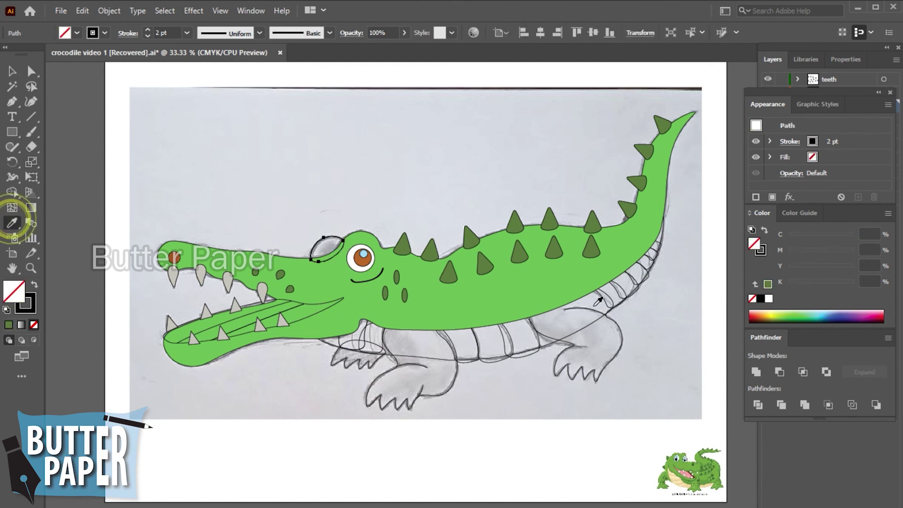
pyautogui.click(545, 282)
pyautogui.click(10, 71)
pyautogui.click(338, 178)
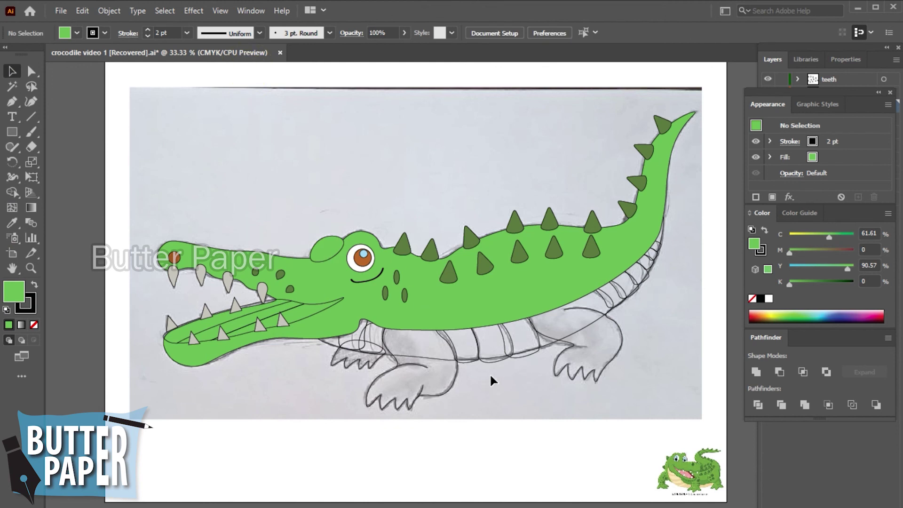
pyautogui.click(324, 245)
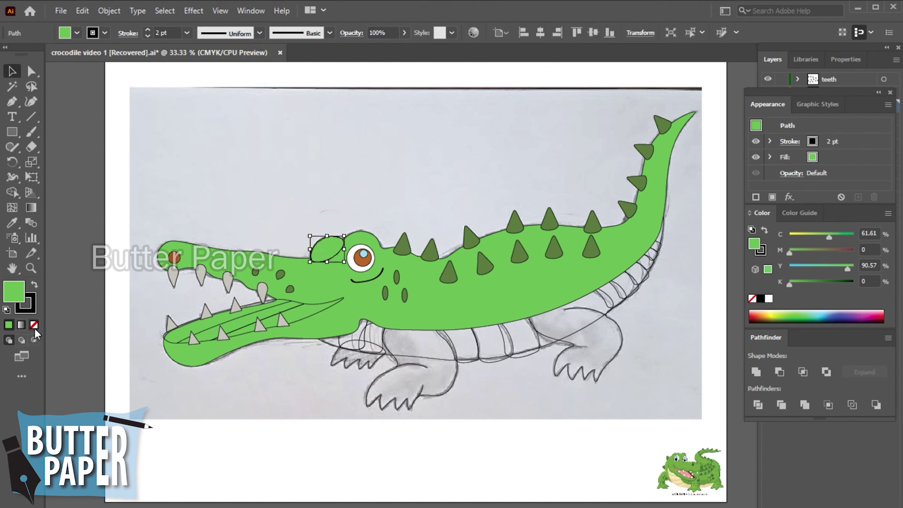
pyautogui.press('/')
pyautogui.click(470, 210)
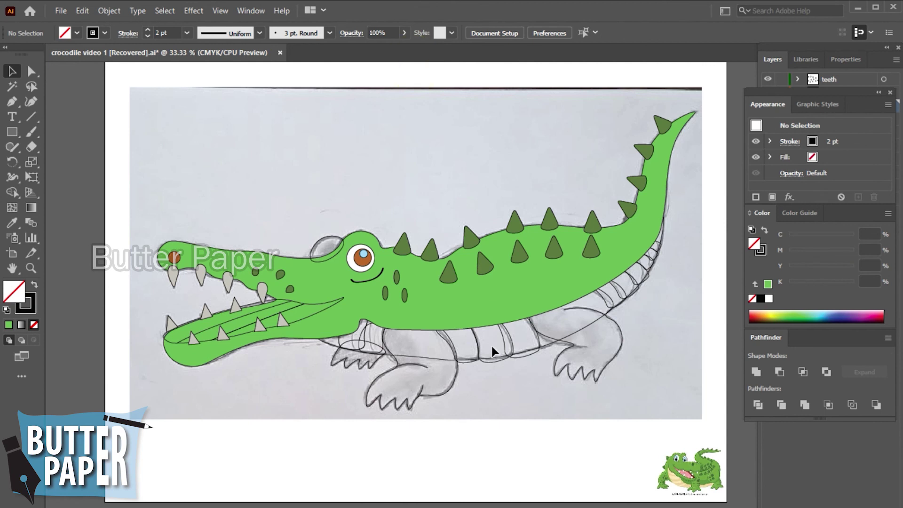
# Fill the front and back legs with the body green
pyautogui.click(444, 393)
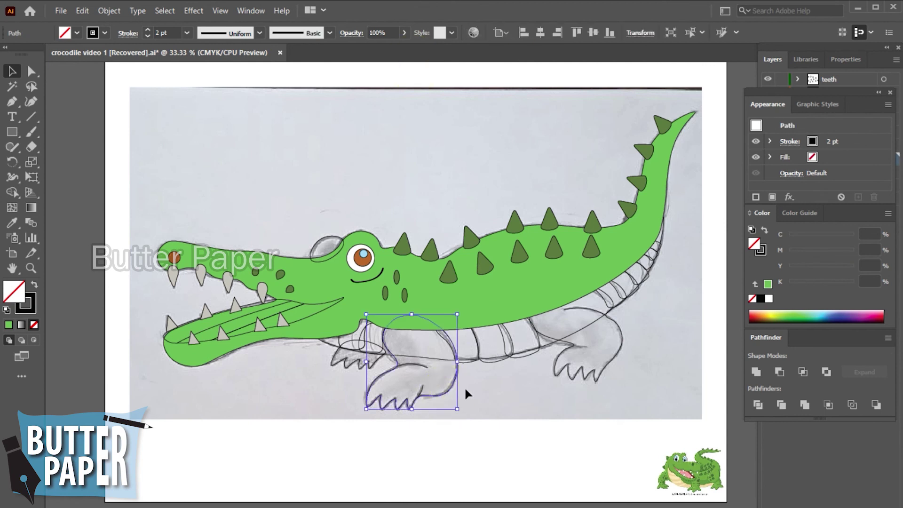
pyautogui.click(12, 223)
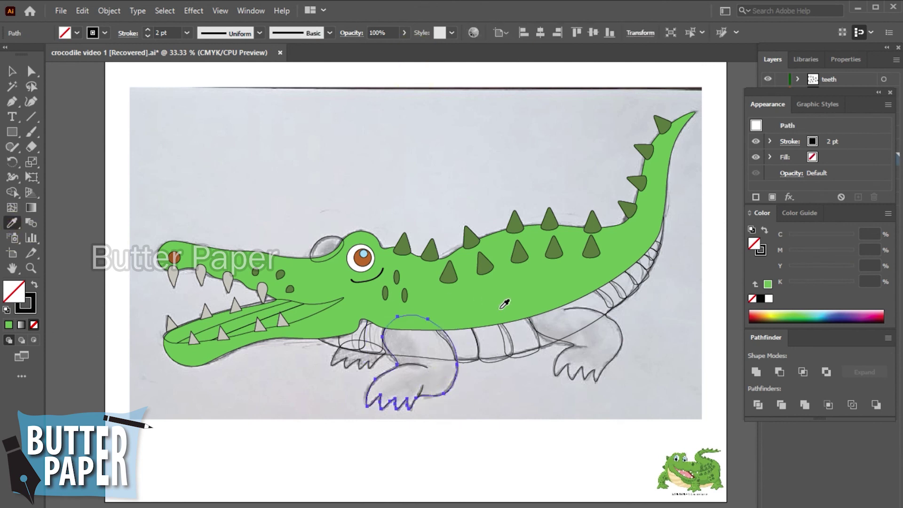
pyautogui.click(504, 303)
pyautogui.press('v')
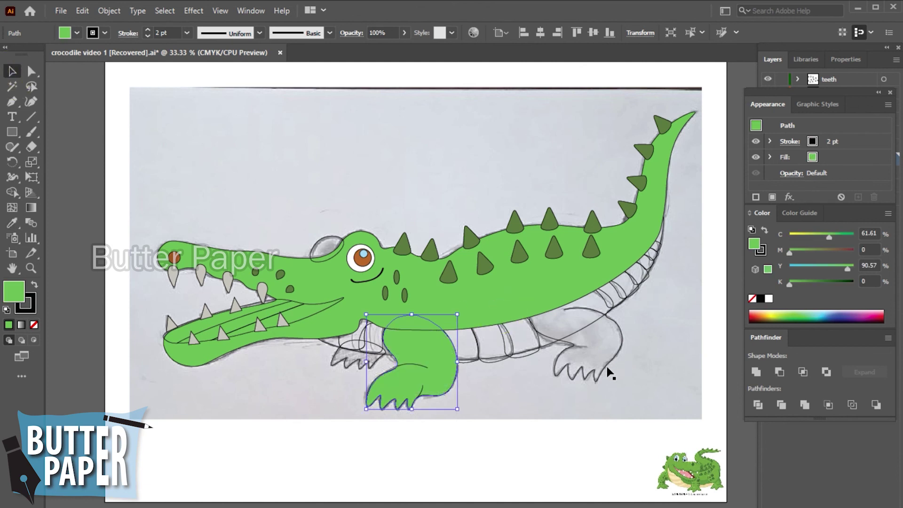
pyautogui.click(609, 373)
pyautogui.click(12, 223)
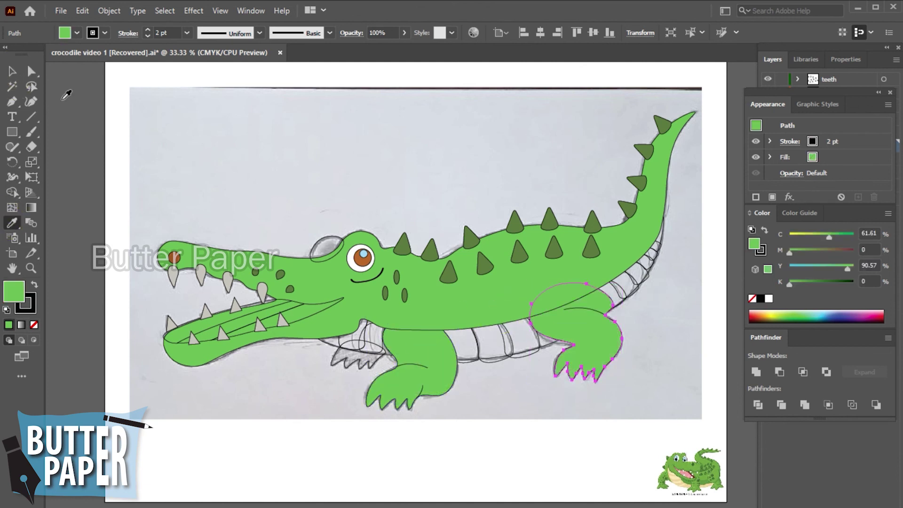
pyautogui.press('v')
pyautogui.click(637, 398)
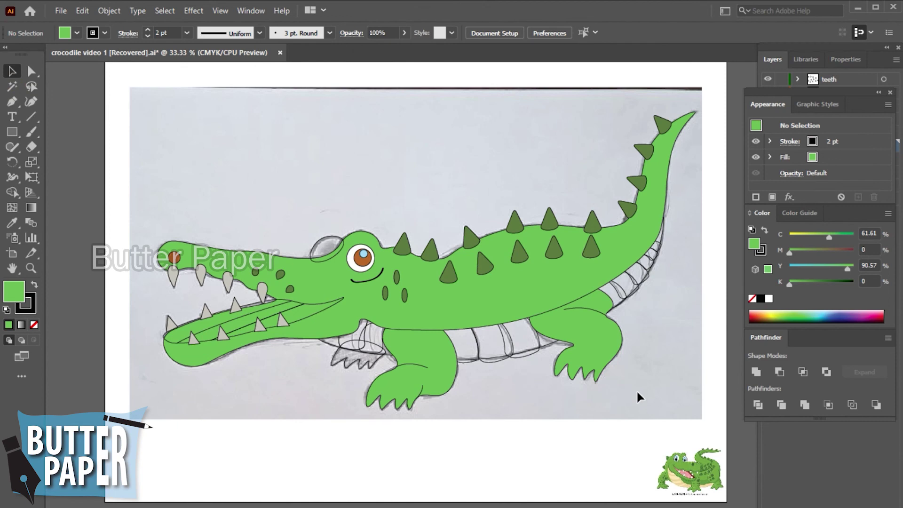
pyautogui.click(60, 10)
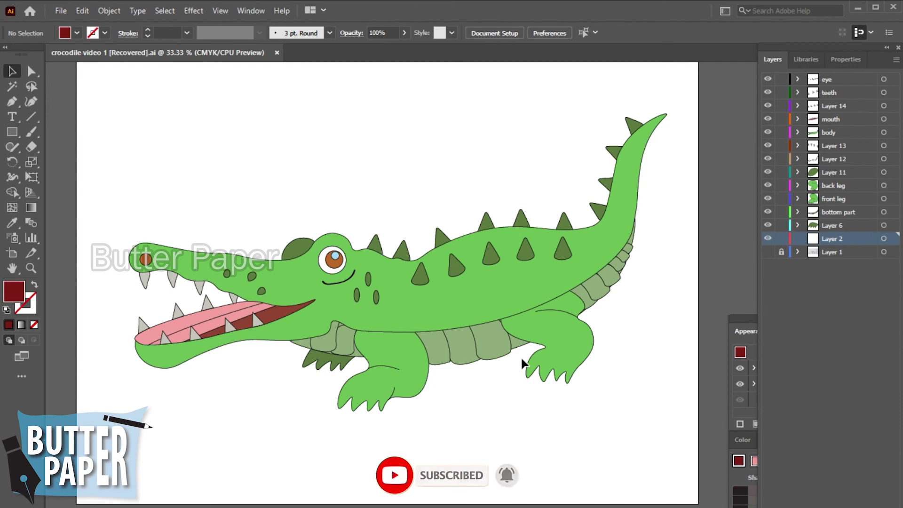
# Show the artwork in Full Screen Mode and zoom in on the body and hind leg
pyautogui.press('f')
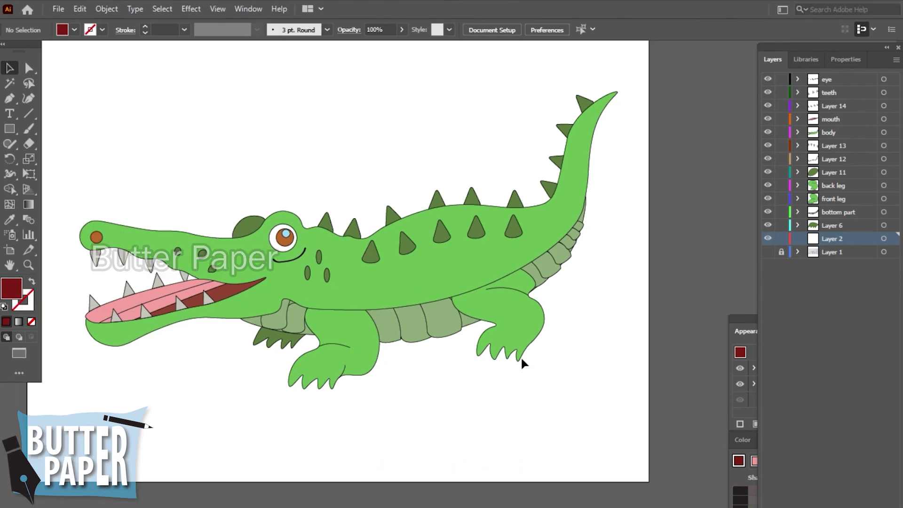
pyautogui.press('f')
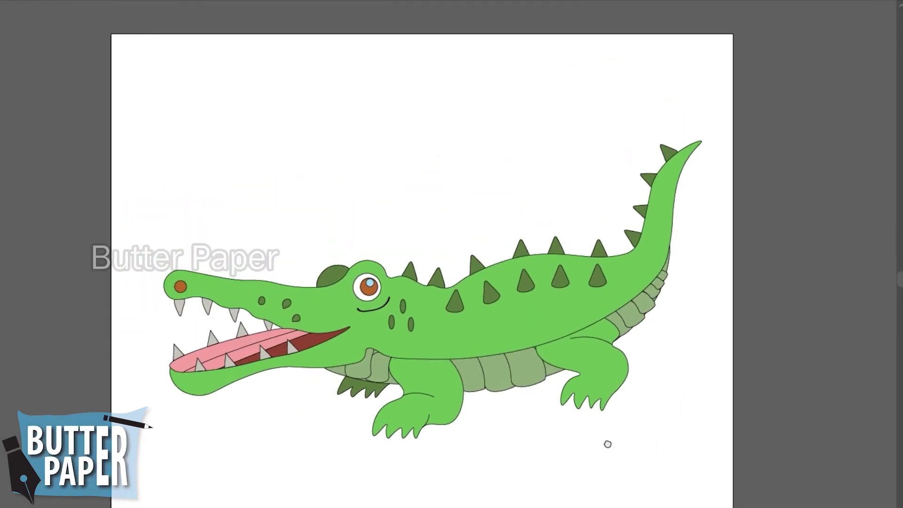
pyautogui.press('z')
pyautogui.click(555, 360)
pyautogui.keyDown('alt'); pyautogui.click(457, 270); pyautogui.keyUp('alt')
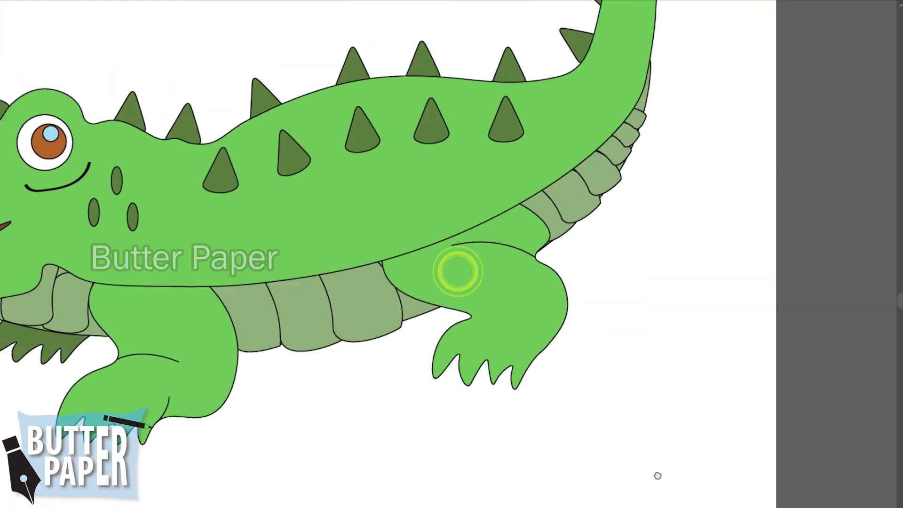
pyautogui.click(605, 329)
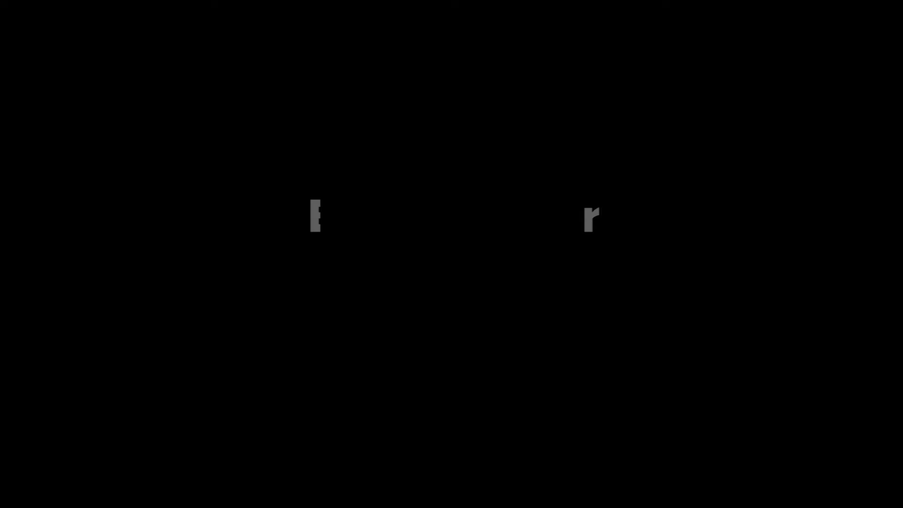